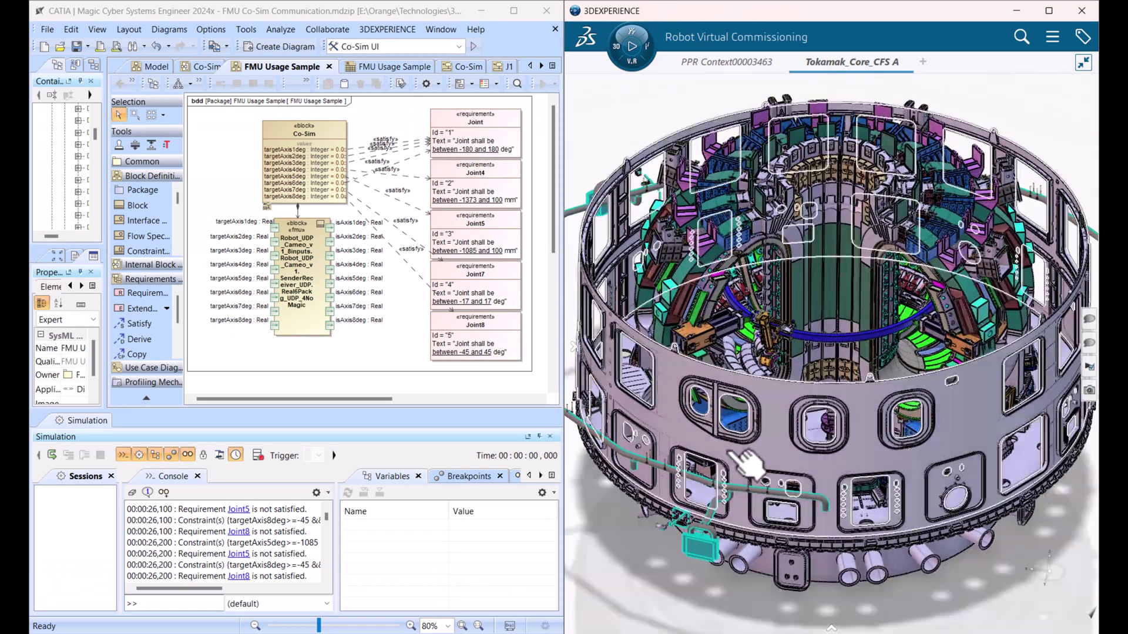
Step: Orbit the tokamak model to look inside at the robot arm on the blue rail
{"action": "middle_click_drag", "start_coordinate": [651, 365], "coordinate": [662, 391]}
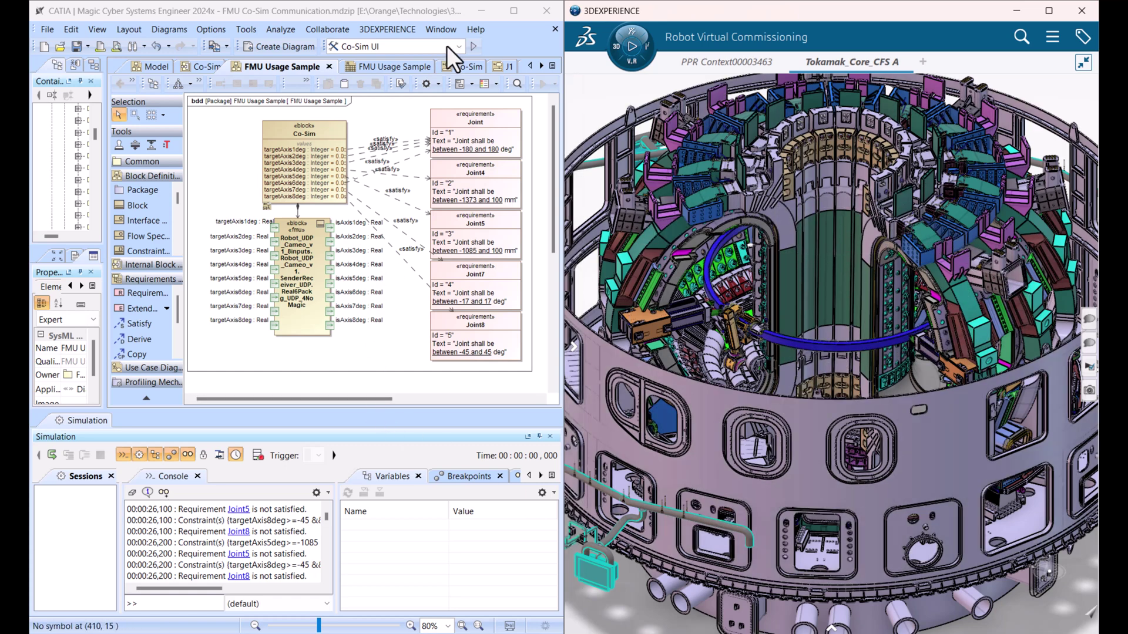
Step: Start the co-simulation run with the Co-Sim UI configuration
{"action": "left_click", "coordinate": [462, 47]}
{"action": "left_click", "coordinate": [462, 47]}
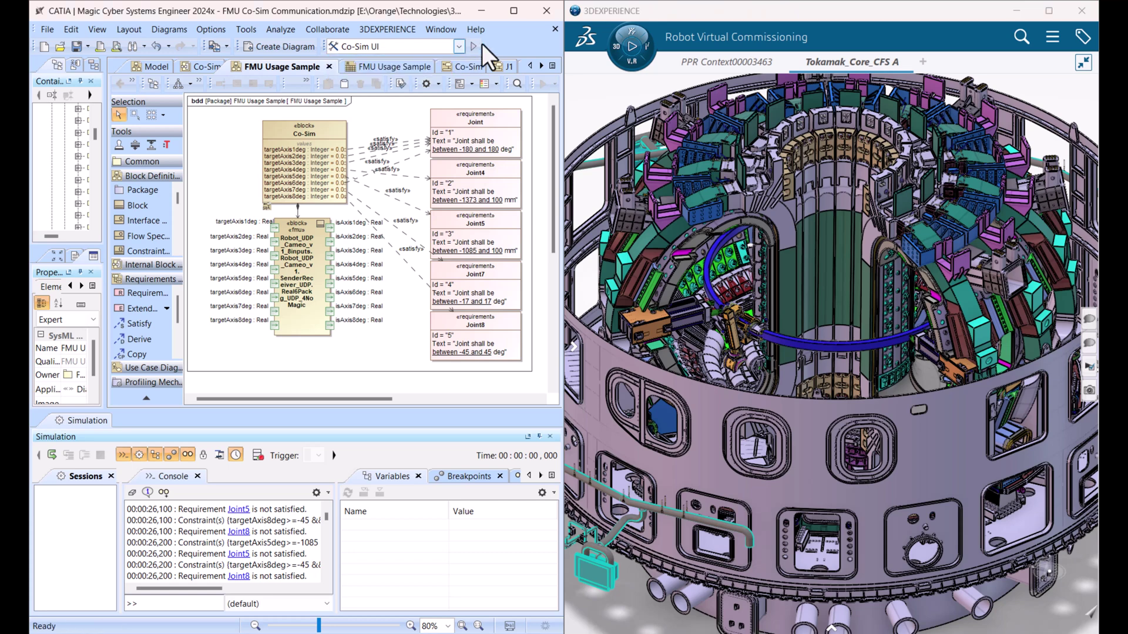
{"action": "left_click", "coordinate": [473, 47]}
Step: Arrange the joint plot window above the joint slider panel
{"action": "left_click_drag", "start_coordinate": [572, 113], "coordinate": [293, 252]}
{"action": "left_click_drag", "start_coordinate": [462, 165], "coordinate": [288, 1]}
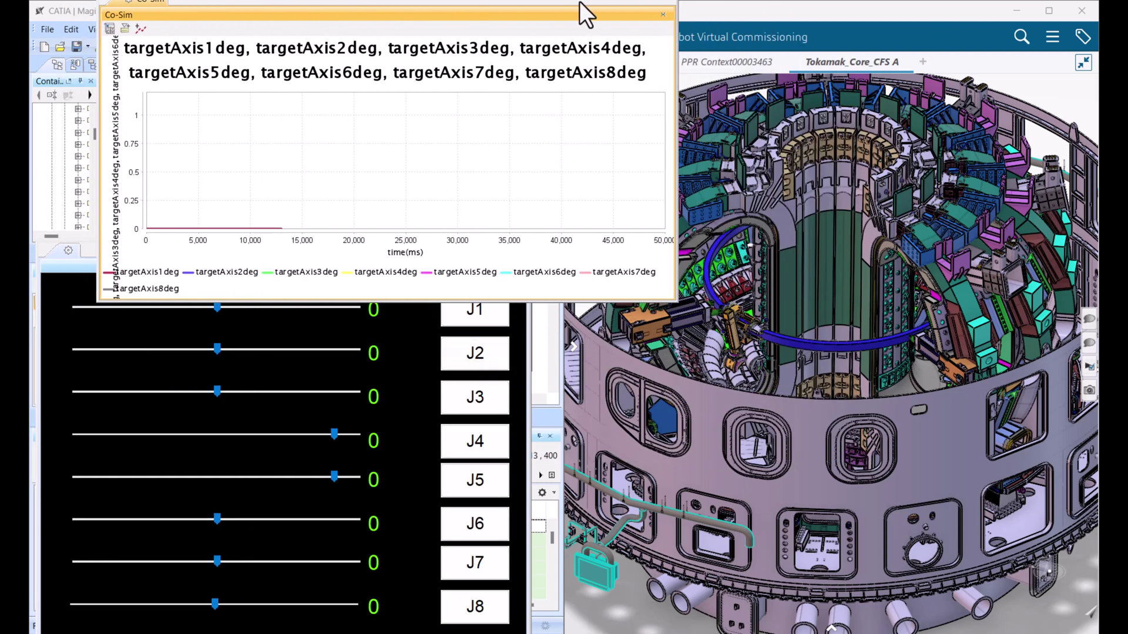
{"action": "left_click_drag", "start_coordinate": [94, 253], "coordinate": [98, 266]}
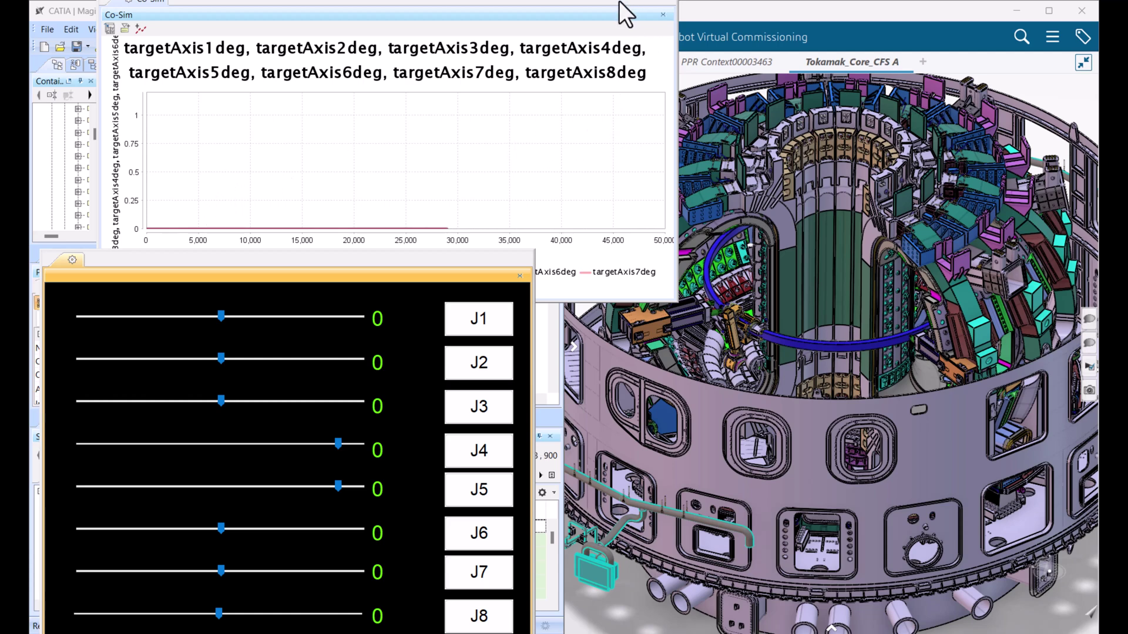
{"action": "left_click_drag", "start_coordinate": [618, 1], "coordinate": [566, 1]}
Step: Ramp joint J1 up to 156, triggering a req1 failure on the plot
{"action": "left_click", "coordinate": [472, 326]}
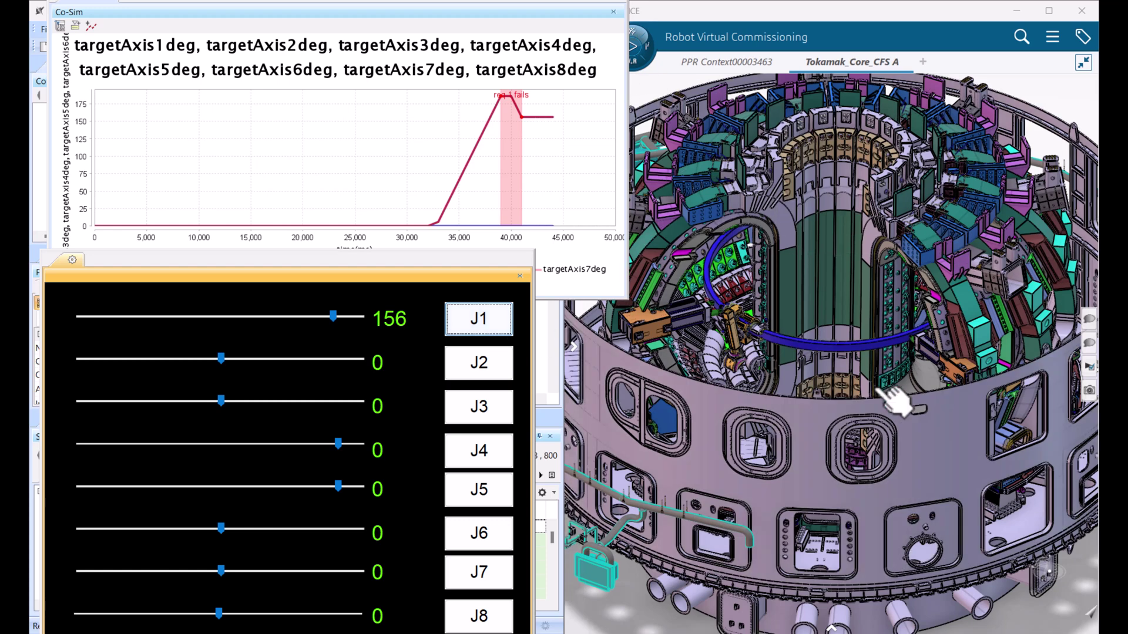
{"action": "left_click", "coordinate": [859, 10]}
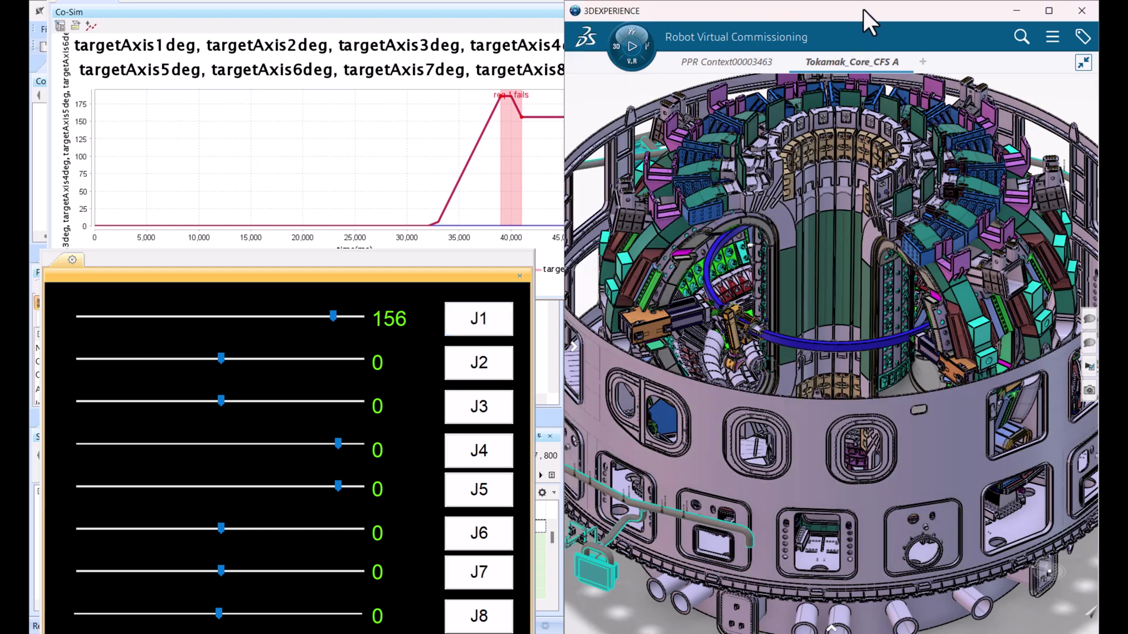
{"action": "left_click_drag", "start_coordinate": [863, 9], "coordinate": [838, 9]}
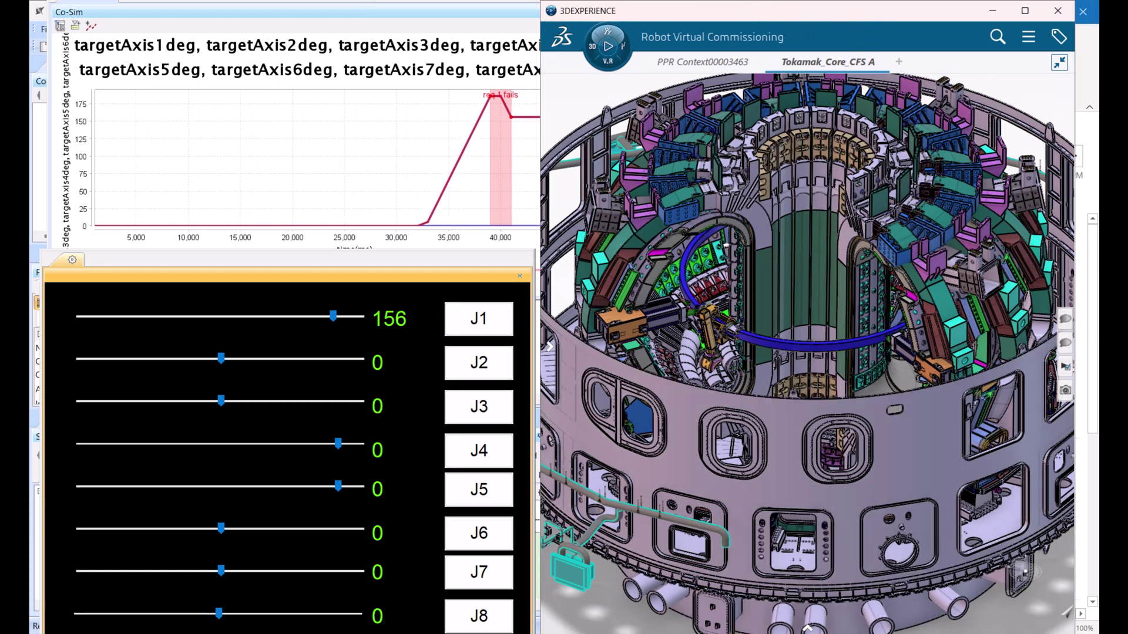
Step: Play the MasterTask simulation from Sequencing, then drive J1 back down to -3
{"action": "left_click", "coordinate": [808, 631]}
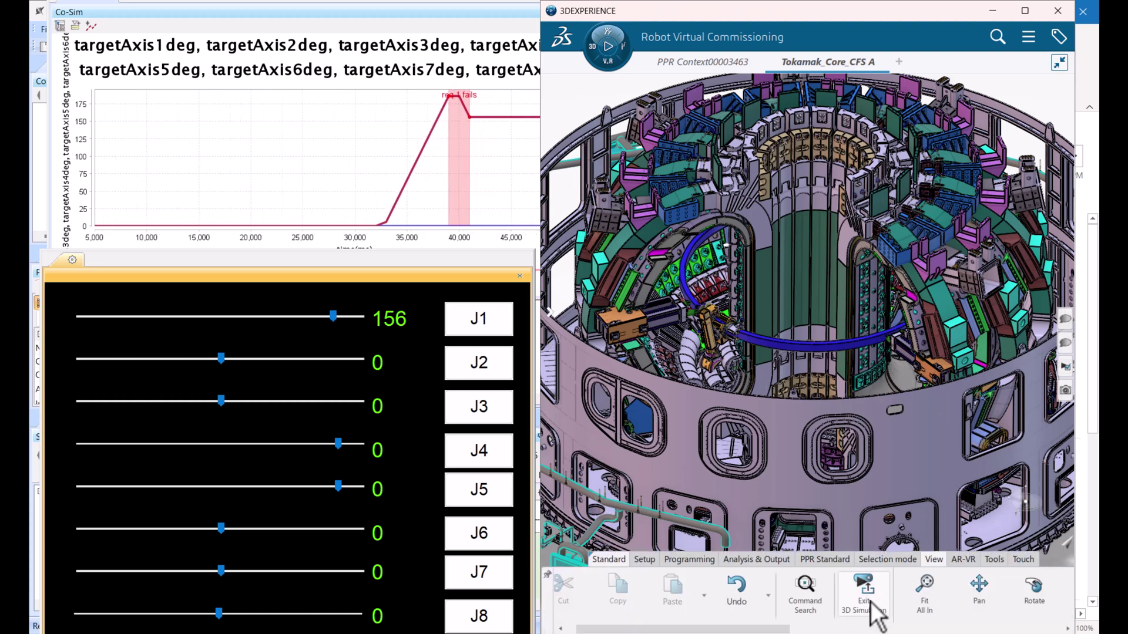
{"action": "left_click", "coordinate": [562, 79]}
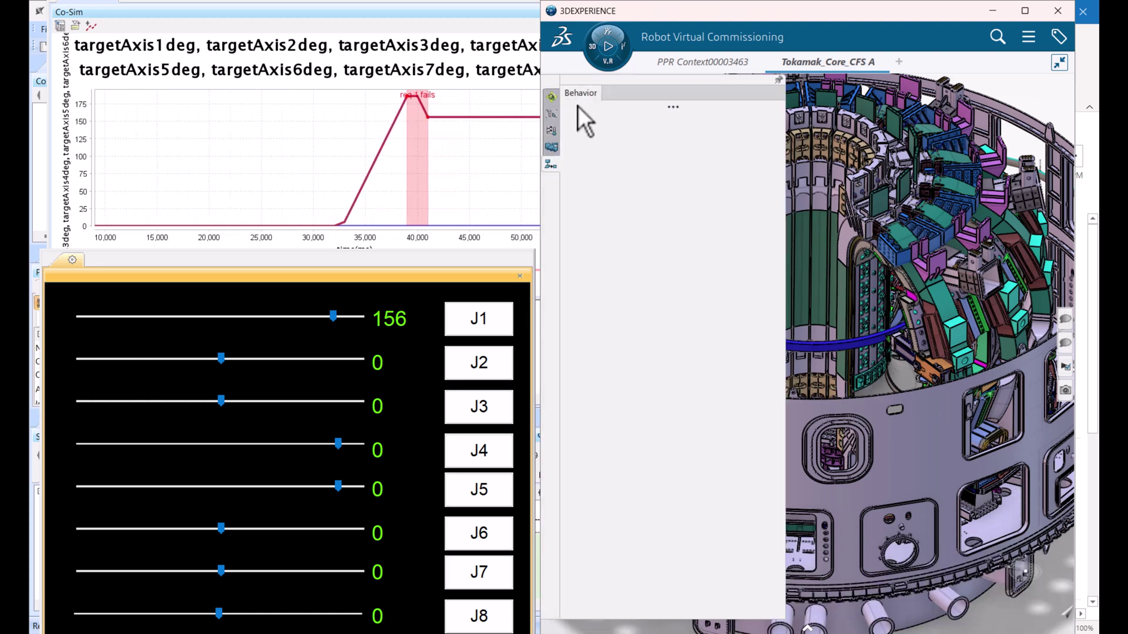
{"action": "left_click", "coordinate": [647, 157]}
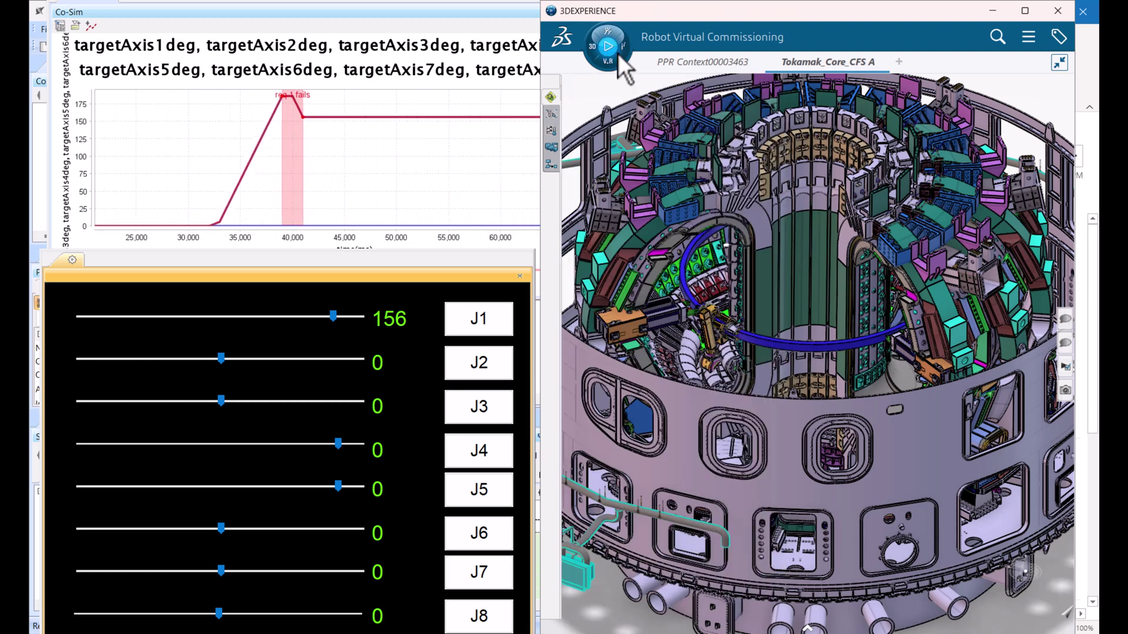
{"action": "left_click", "coordinate": [612, 44]}
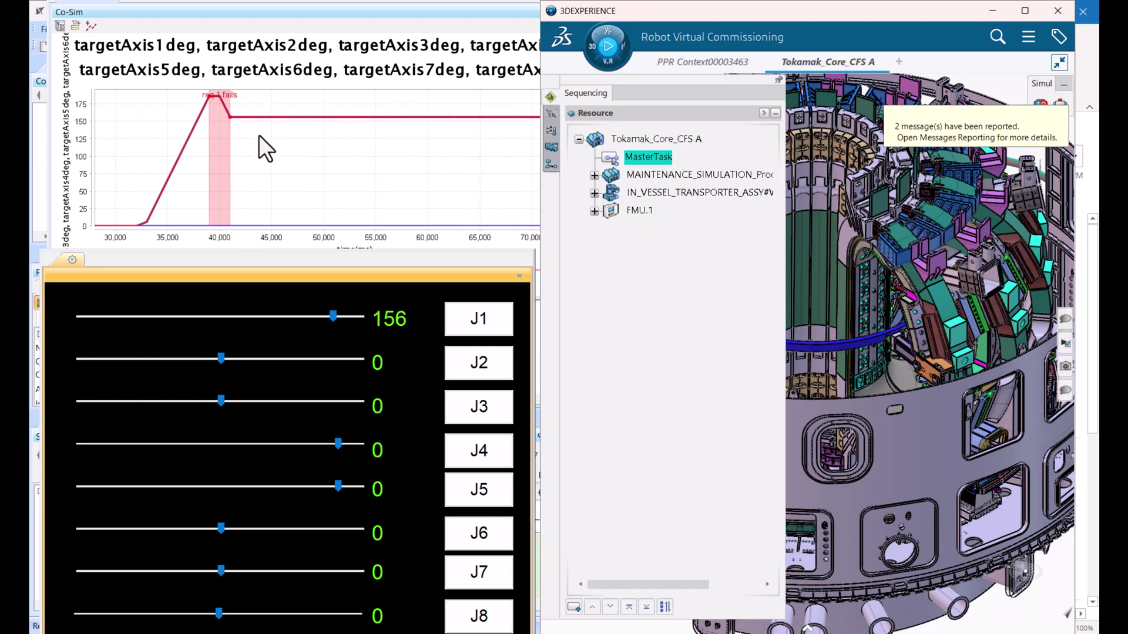
{"action": "left_click", "coordinate": [478, 317]}
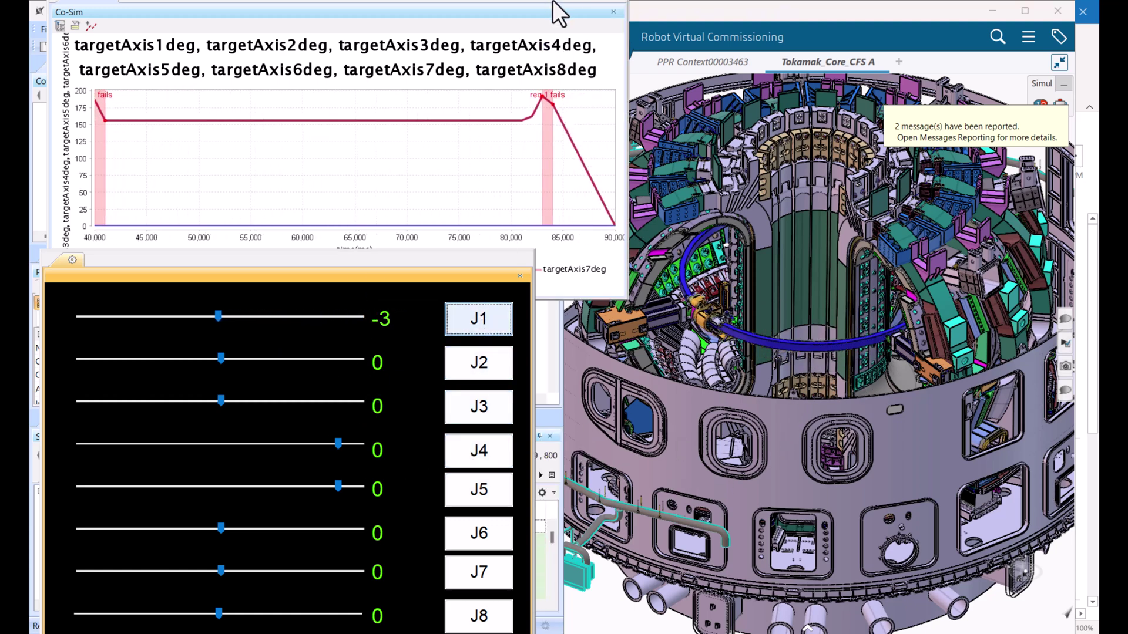
Step: Widen the joint plot, swing J2 between 183 and -183, and set J1 to 48
{"action": "left_click_drag", "start_coordinate": [626, 89], "coordinate": [583, 55]}
{"action": "left_click", "coordinate": [404, 401]}
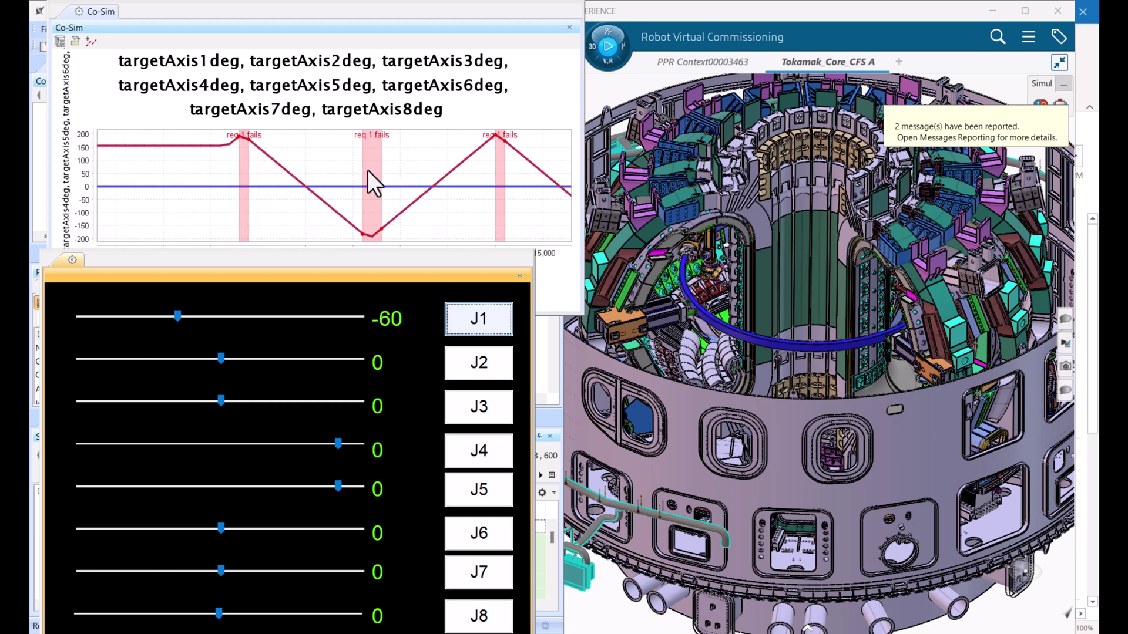
{"action": "left_click", "coordinate": [477, 371]}
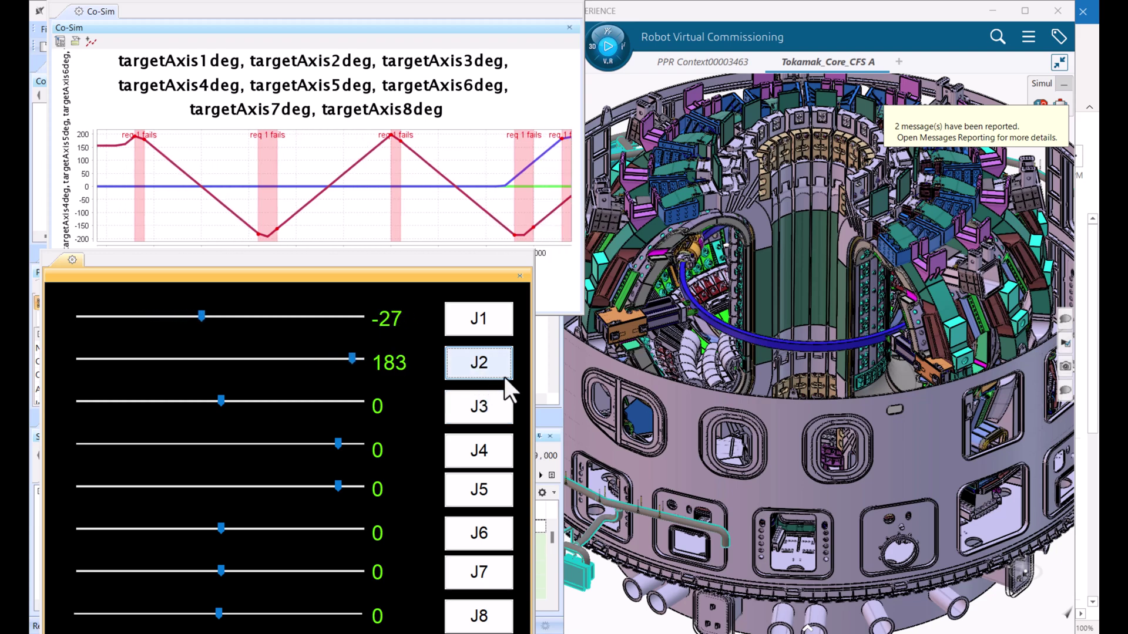
{"action": "left_click", "coordinate": [478, 319]}
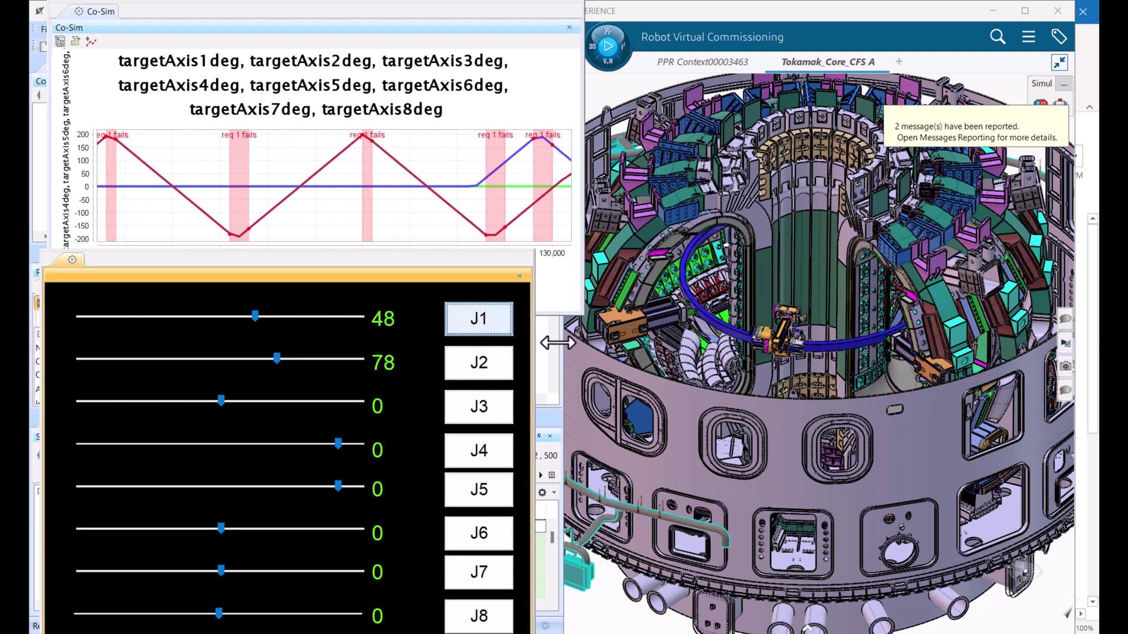
Step: Zoom and pan the 3D view to center the robot on its blue rail
{"action": "left_click", "coordinate": [821, 379]}
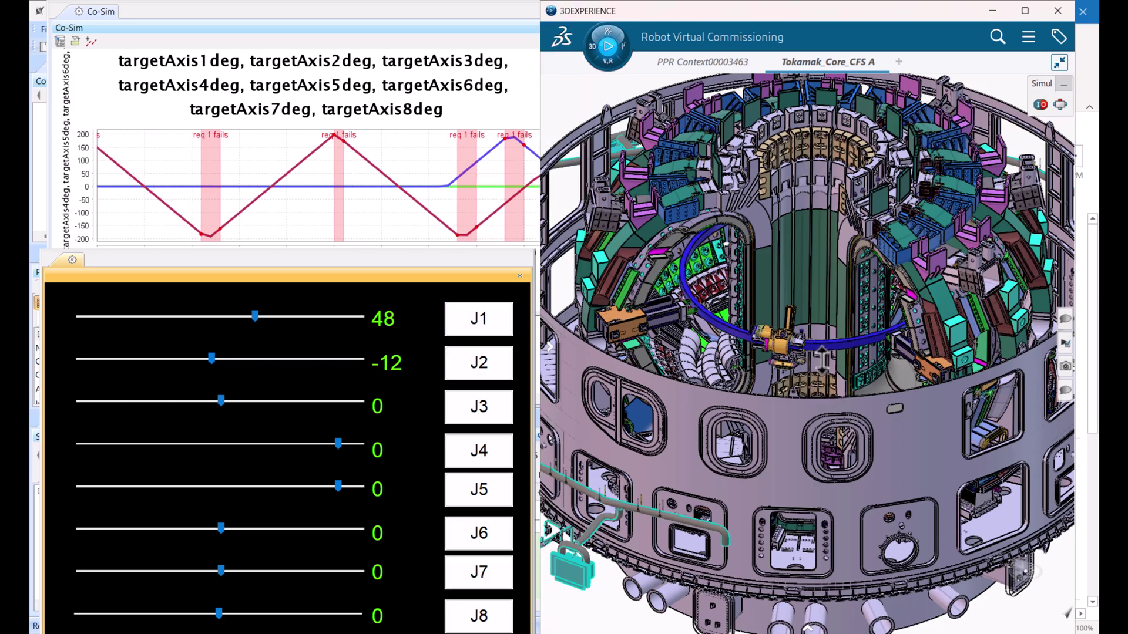
{"action": "middle_click_drag", "start_coordinate": [823, 359], "coordinate": [826, 286]}
{"action": "middle_click_drag", "start_coordinate": [738, 418], "coordinate": [944, 488]}
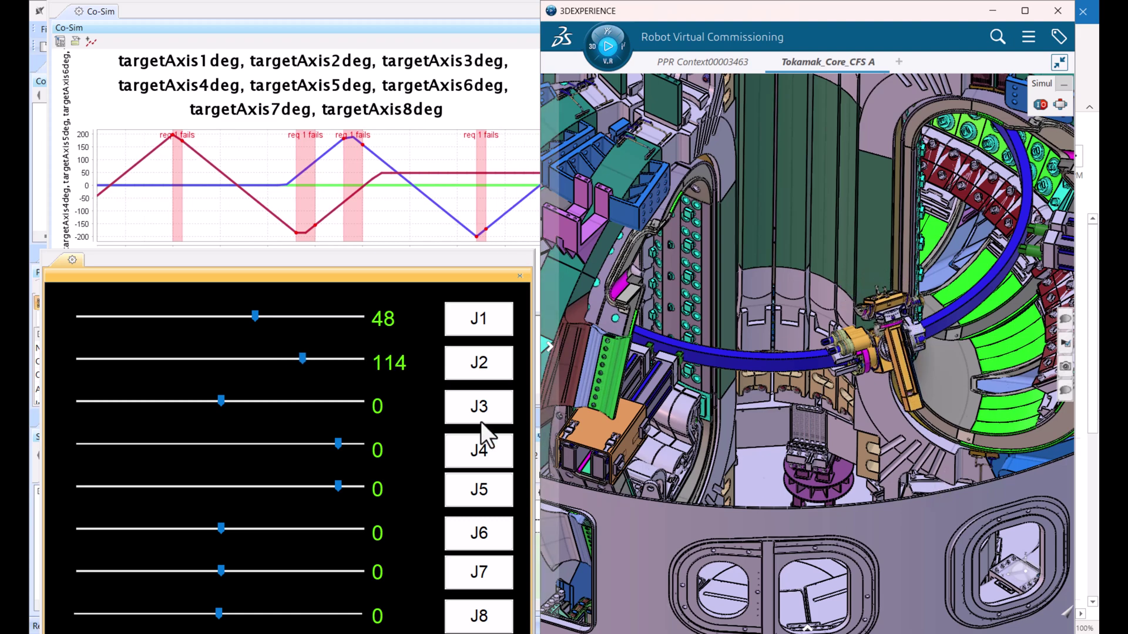
Step: Ramp J3, J4, J5, then readjust J2–J4 to J2 -21, J3 126, J4 -1300, J5 -180
{"action": "left_click", "coordinate": [465, 411]}
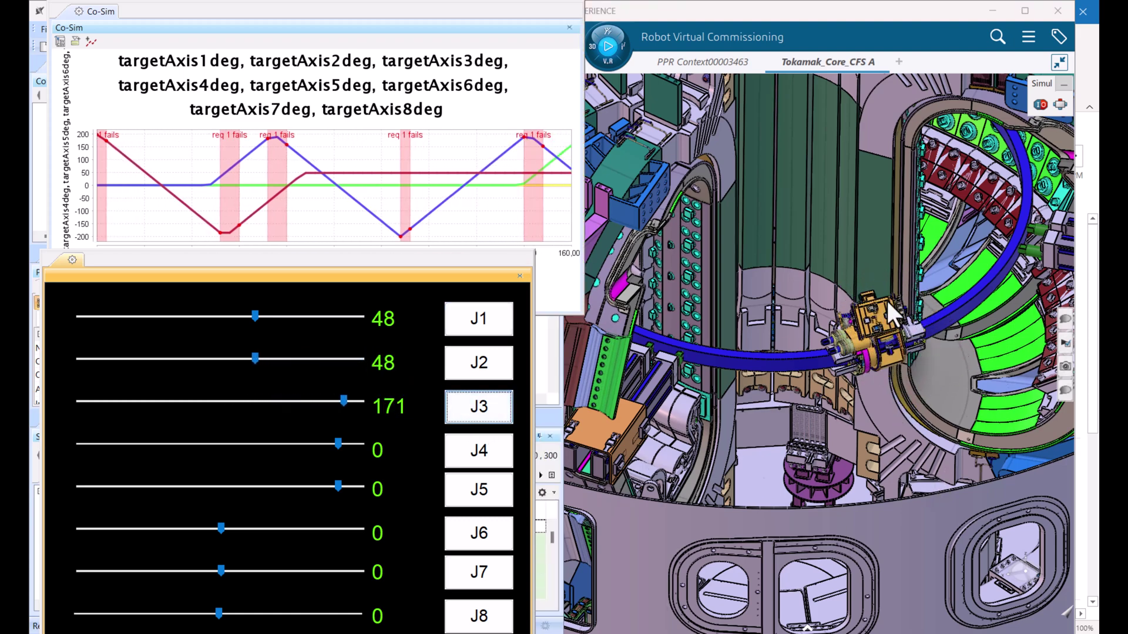
{"action": "left_click", "coordinate": [457, 452]}
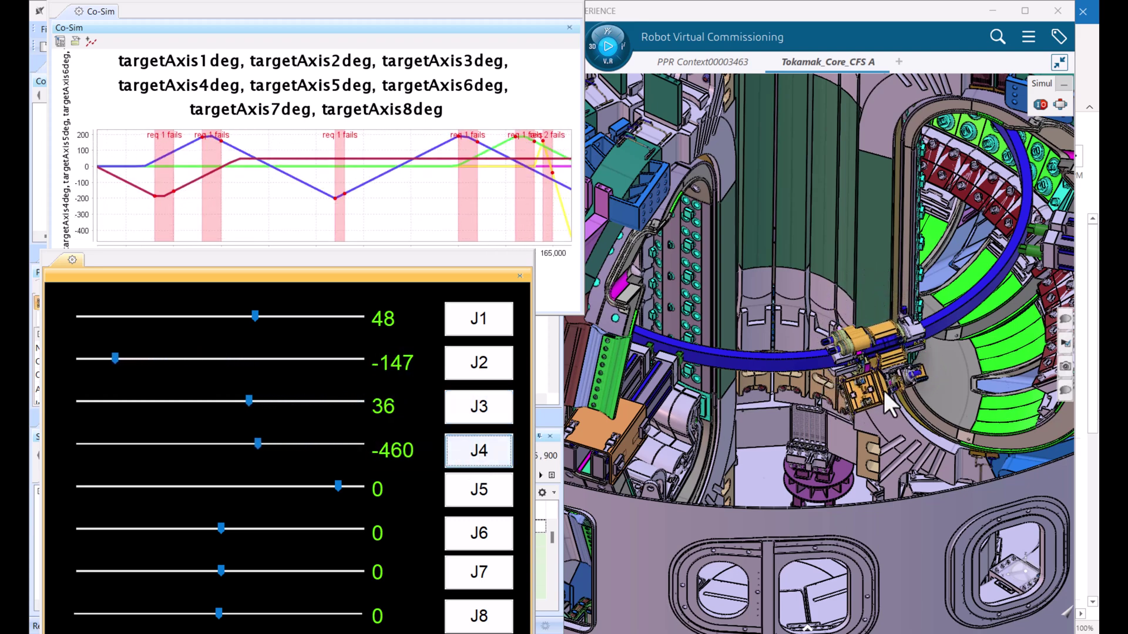
{"action": "left_click", "coordinate": [466, 491]}
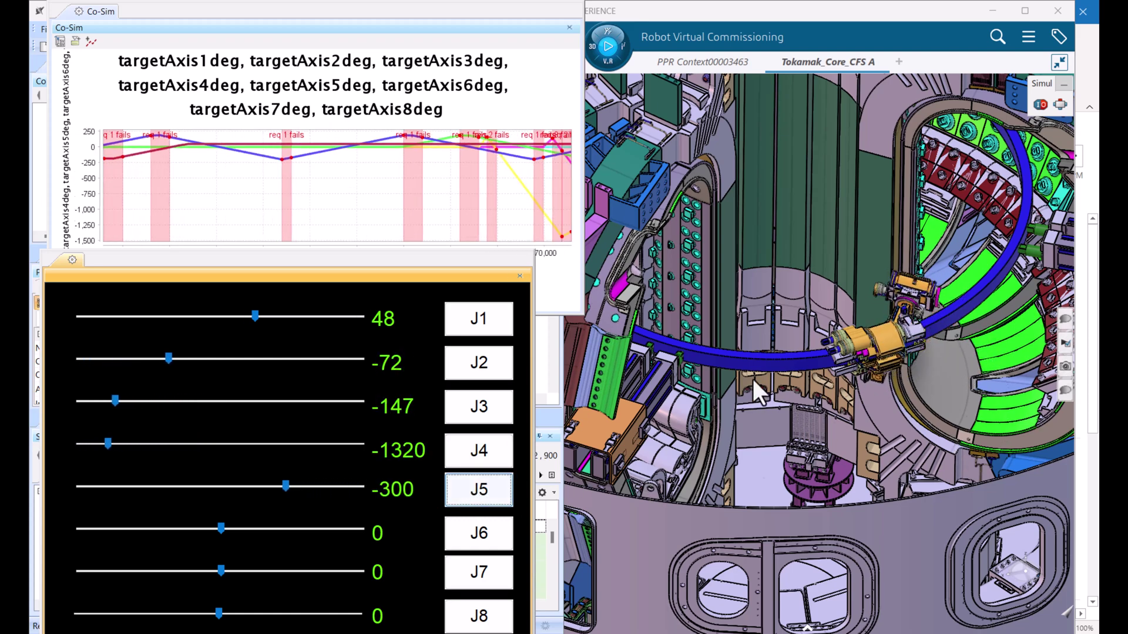
{"action": "left_click", "coordinate": [465, 366]}
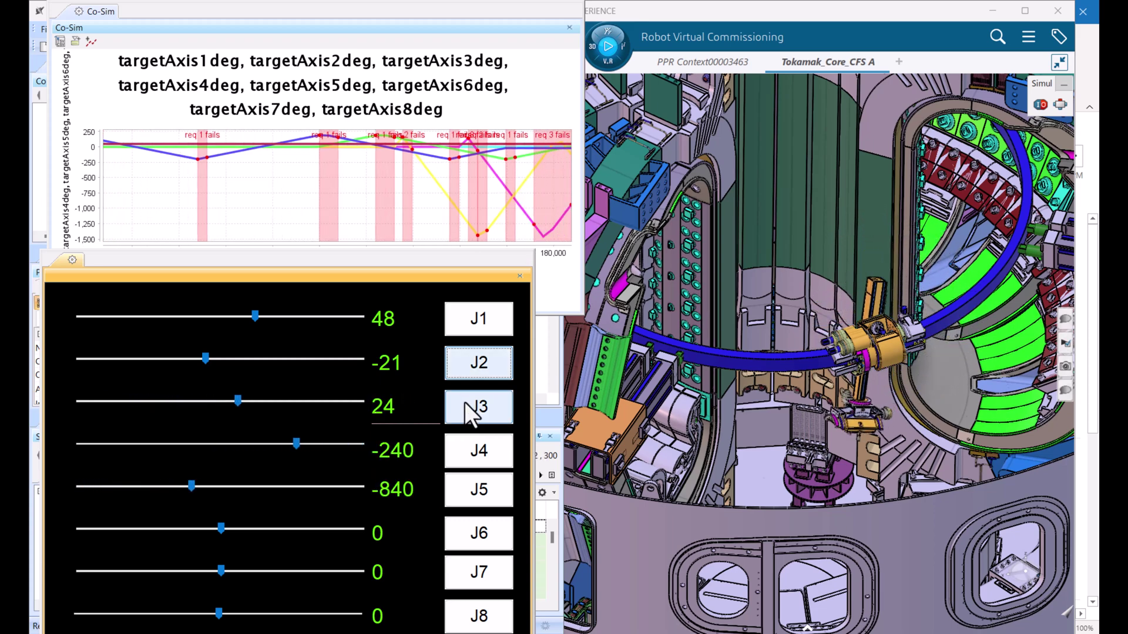
{"action": "left_click", "coordinate": [464, 403]}
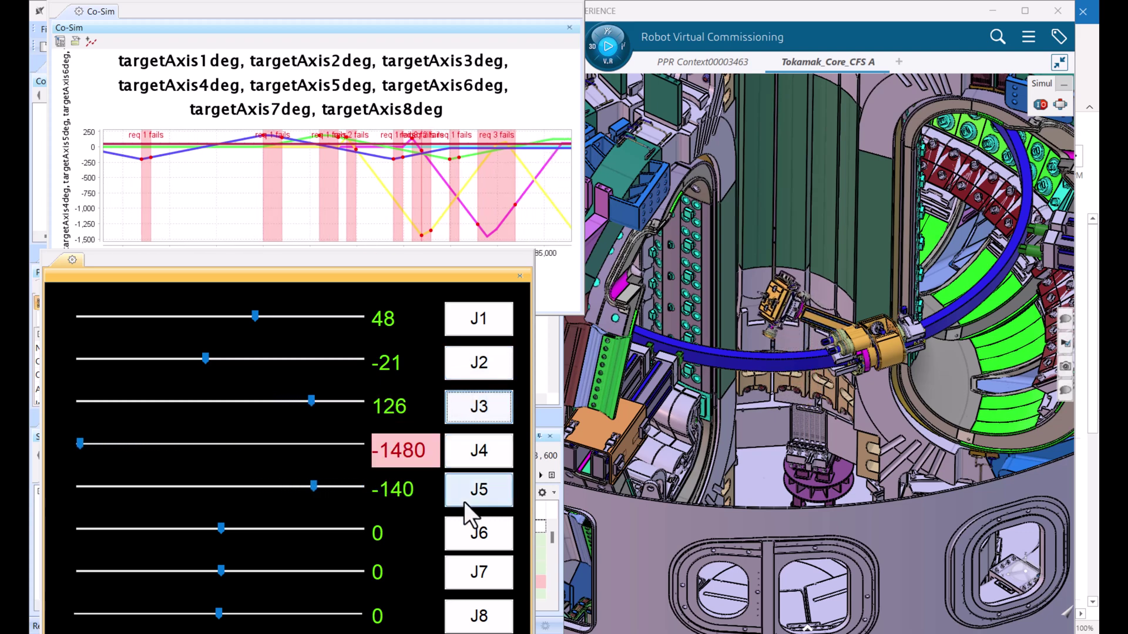
{"action": "left_click", "coordinate": [463, 453]}
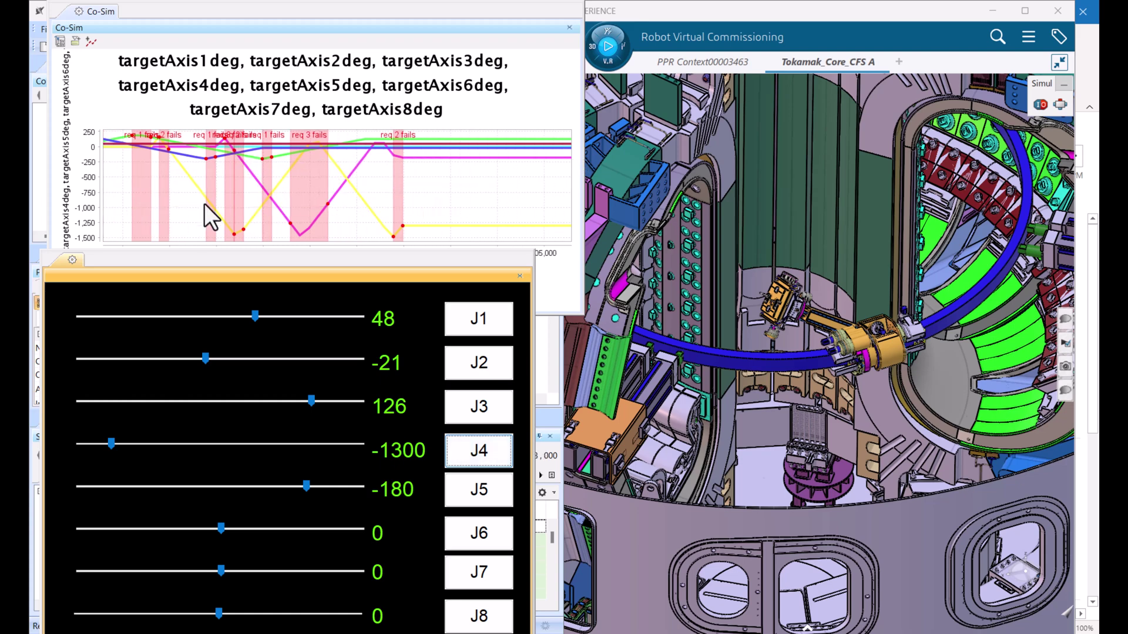
Step: Raise joint J4 from -1300 to -970 and set joint J5 to -675
{"action": "left_click", "coordinate": [707, 295]}
{"action": "scroll", "coordinate": [693, 300], "scroll_direction": "up", "scroll_amount": 5}
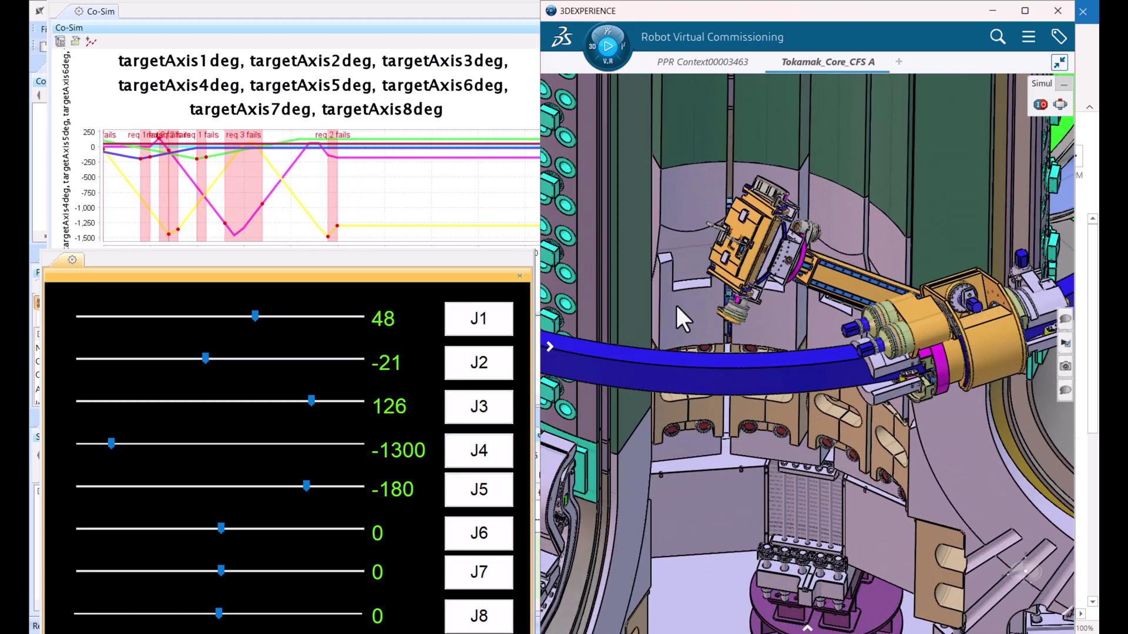
{"action": "scroll", "coordinate": [695, 327], "scroll_direction": "down", "scroll_amount": 5}
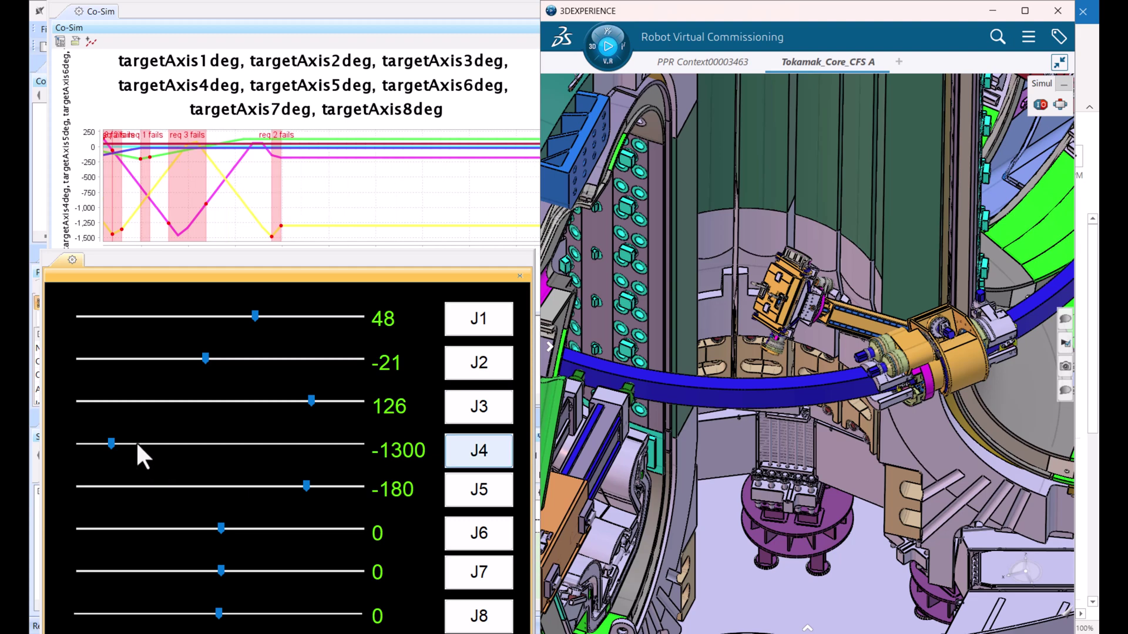
{"action": "mouse_move", "coordinate": [136, 443]}
{"action": "left_mouse_down"}
{"action": "mouse_move", "coordinate": [321, 444]}
{"action": "mouse_move", "coordinate": [154, 450]}
{"action": "left_mouse_up"}
{"action": "left_click_drag", "start_coordinate": [232, 486], "coordinate": [147, 477]}
{"action": "left_click", "coordinate": [239, 486]}
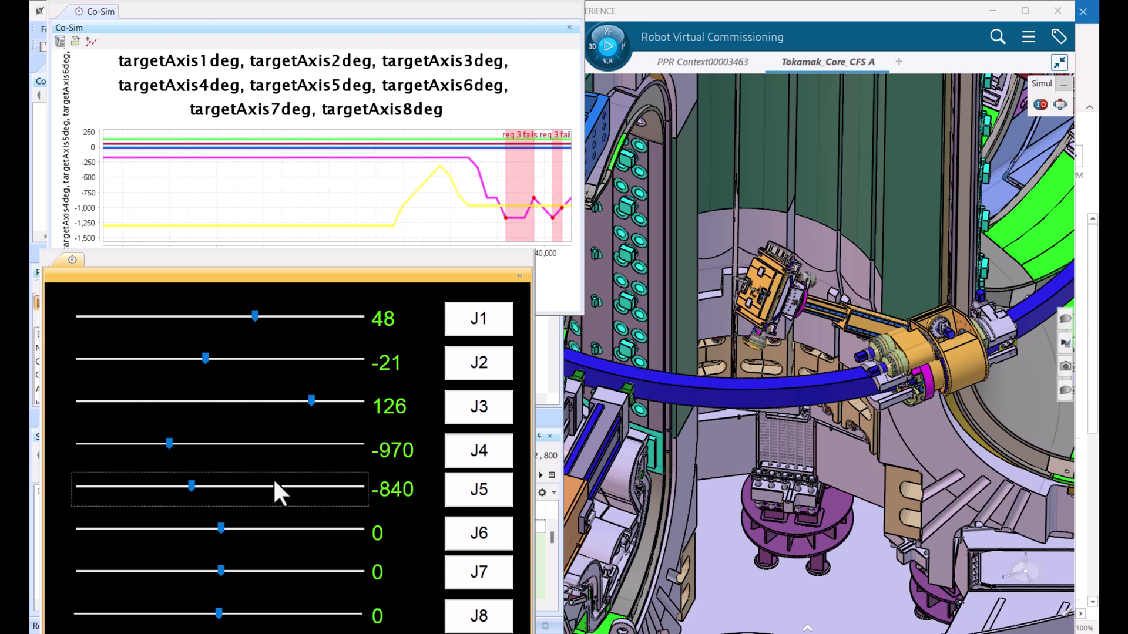
{"action": "left_click", "coordinate": [276, 490]}
Step: Ramp joints J6, J7 and J8, then readjust J7 and J6
{"action": "left_click", "coordinate": [465, 532]}
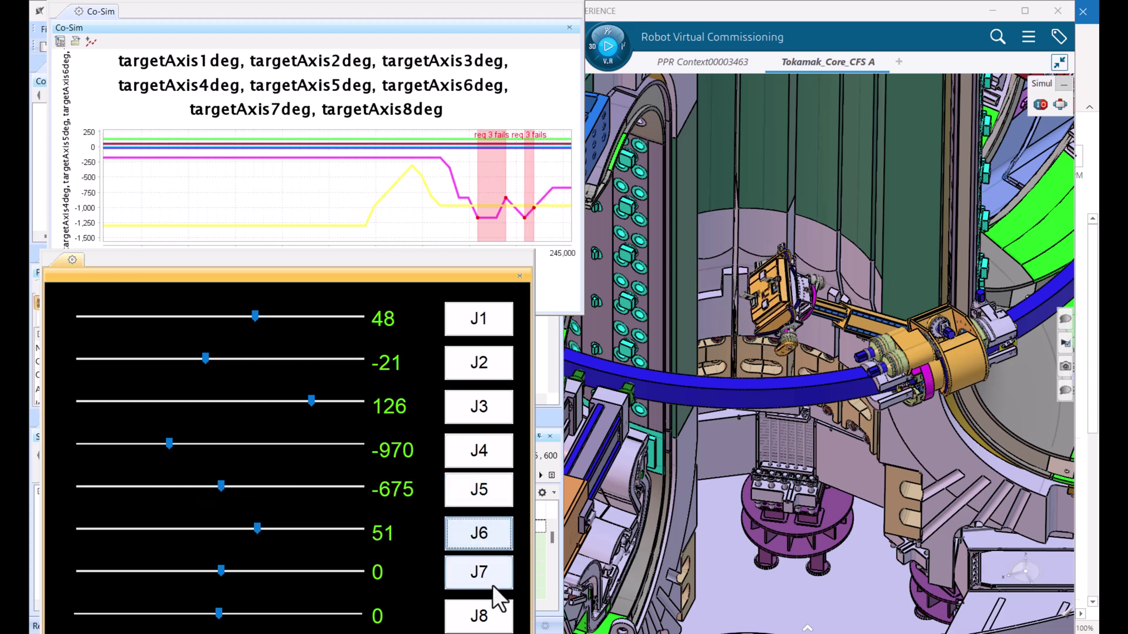
{"action": "left_click", "coordinate": [472, 572]}
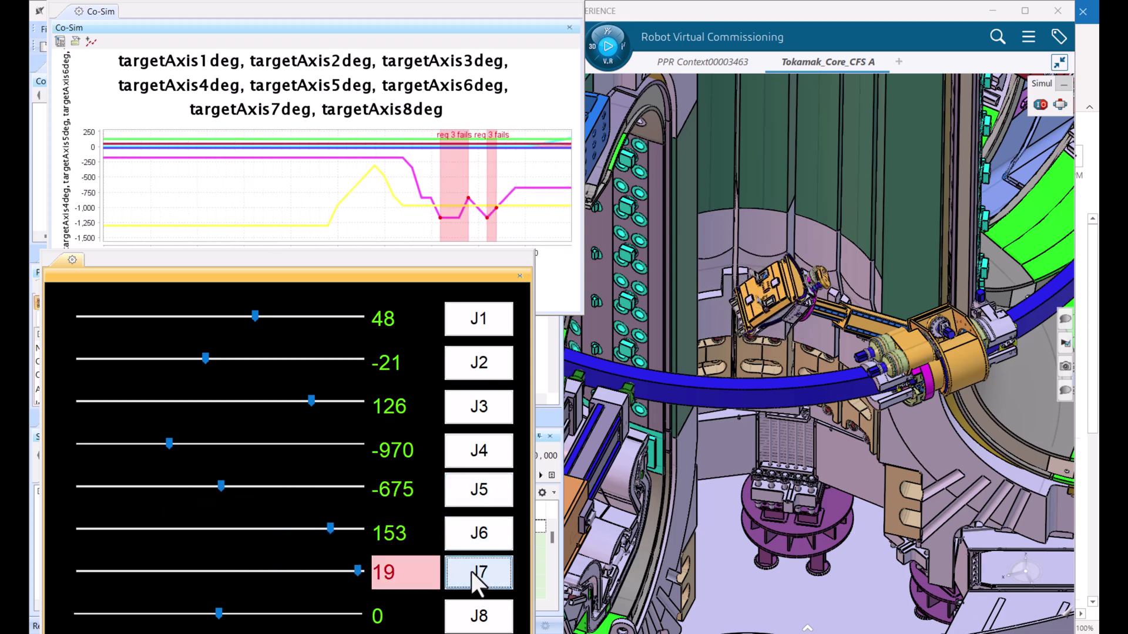
{"action": "left_click", "coordinate": [477, 618]}
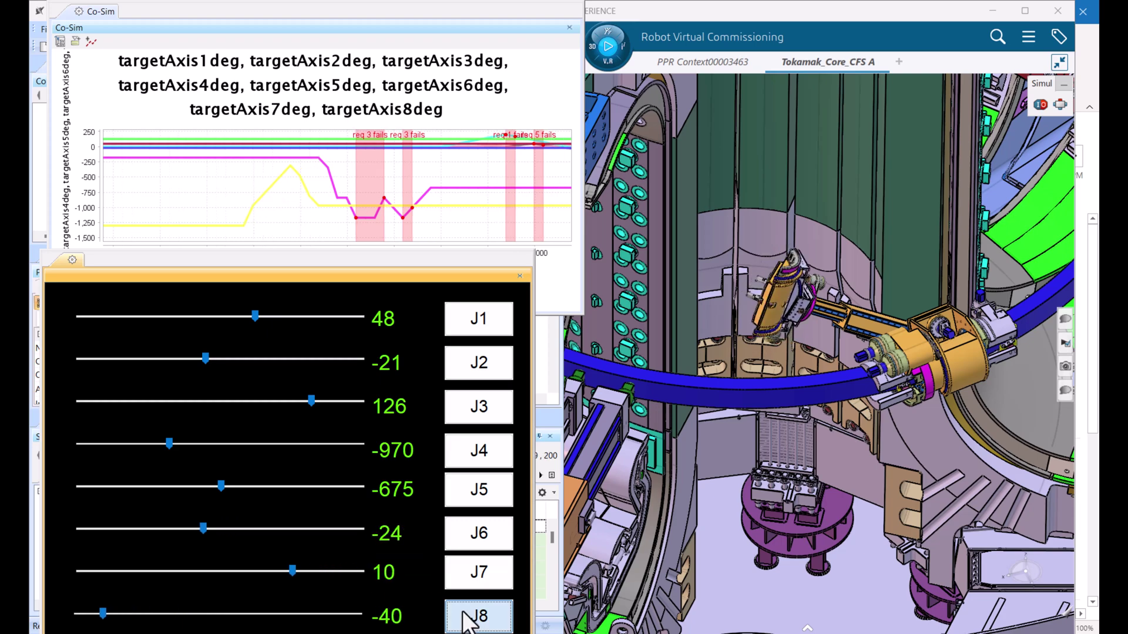
{"action": "left_click", "coordinate": [466, 573]}
{"action": "left_click", "coordinate": [470, 532]}
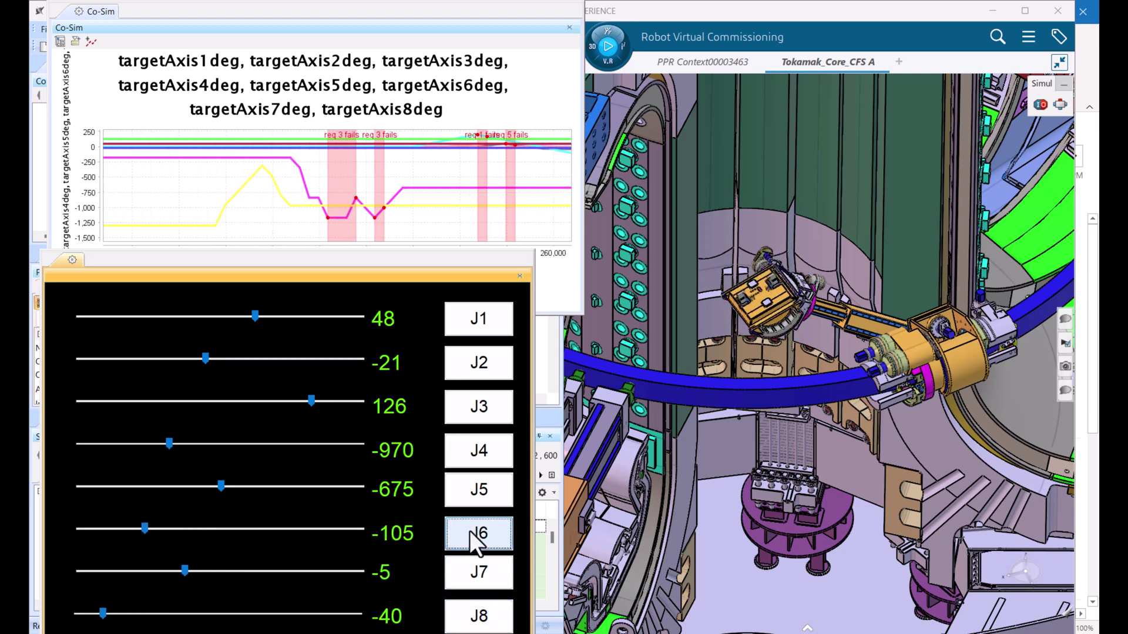
Step: Ramp all eight joints to new positions, ending with J1 at 27 and J8 at 40
{"action": "left_click", "coordinate": [468, 320]}
{"action": "left_click", "coordinate": [461, 367]}
{"action": "left_click", "coordinate": [466, 413]}
{"action": "left_click", "coordinate": [462, 450]}
{"action": "left_click", "coordinate": [469, 493]}
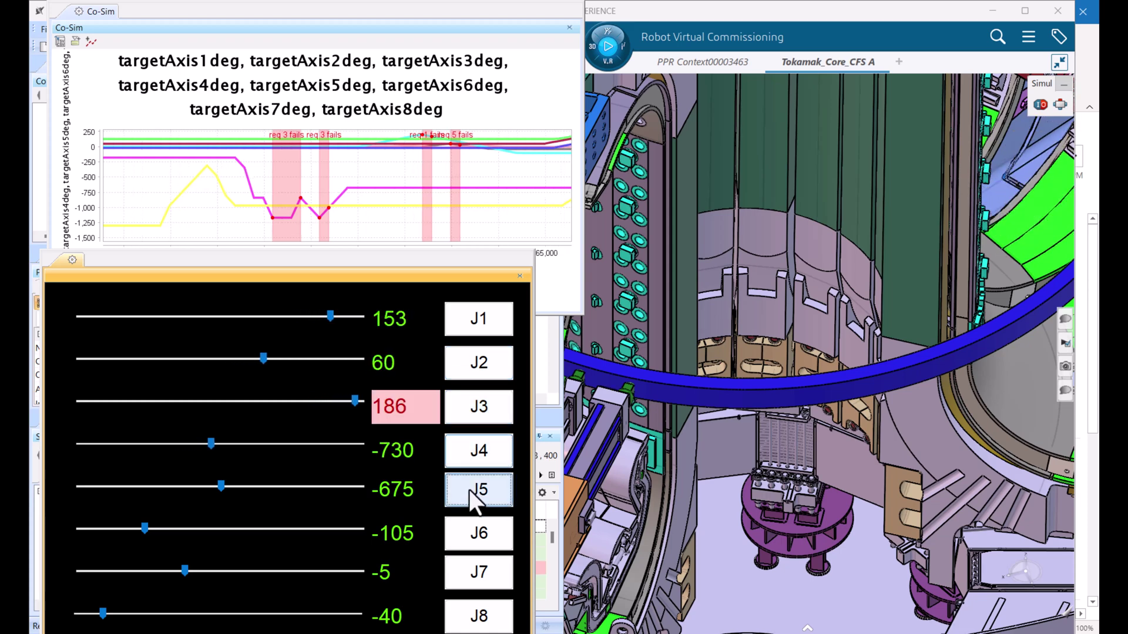
{"action": "left_click", "coordinate": [473, 534]}
{"action": "left_click", "coordinate": [465, 576]}
{"action": "left_click", "coordinate": [473, 614]}
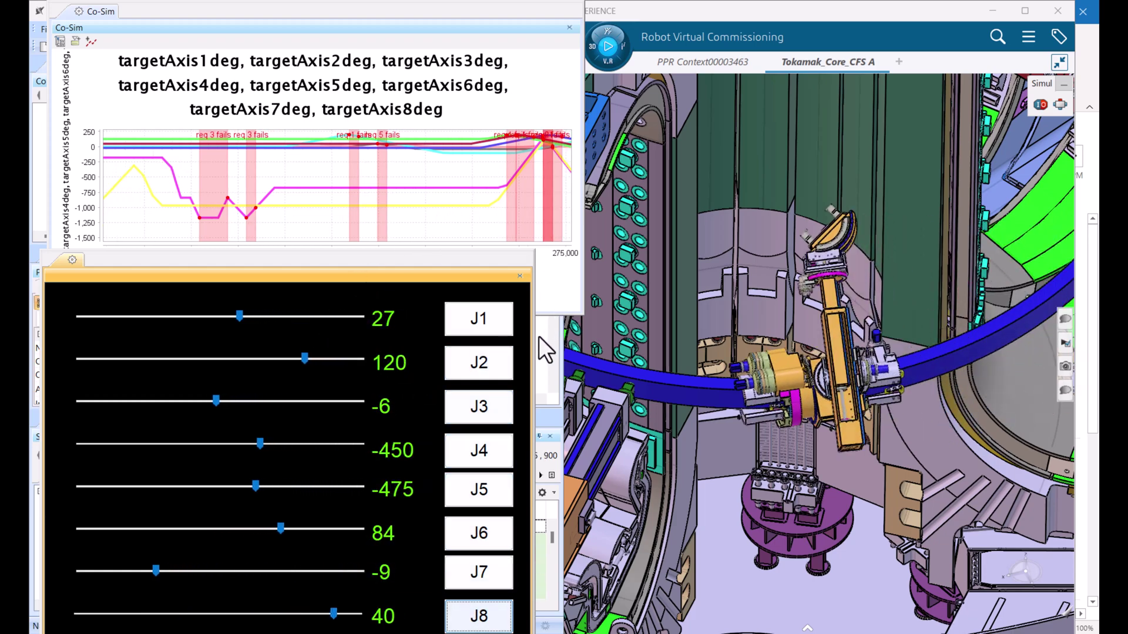
Step: Terminate the co-simulation and maximize the CATIA Magic window
{"action": "left_click_drag", "start_coordinate": [473, 11], "coordinate": [480, 88]}
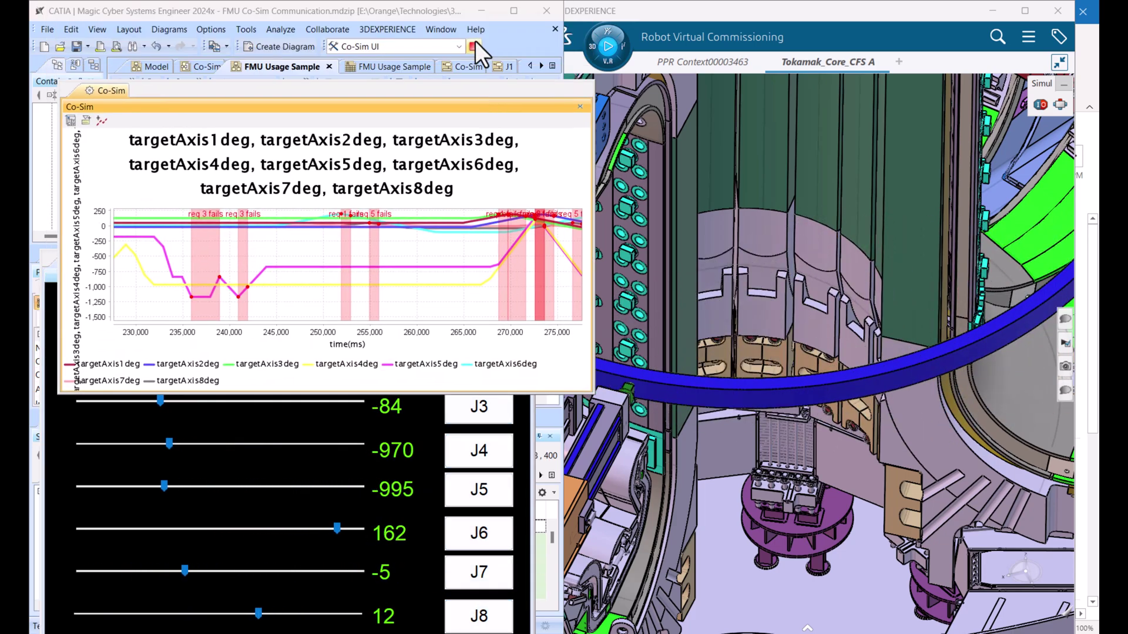
{"action": "left_click", "coordinate": [475, 45]}
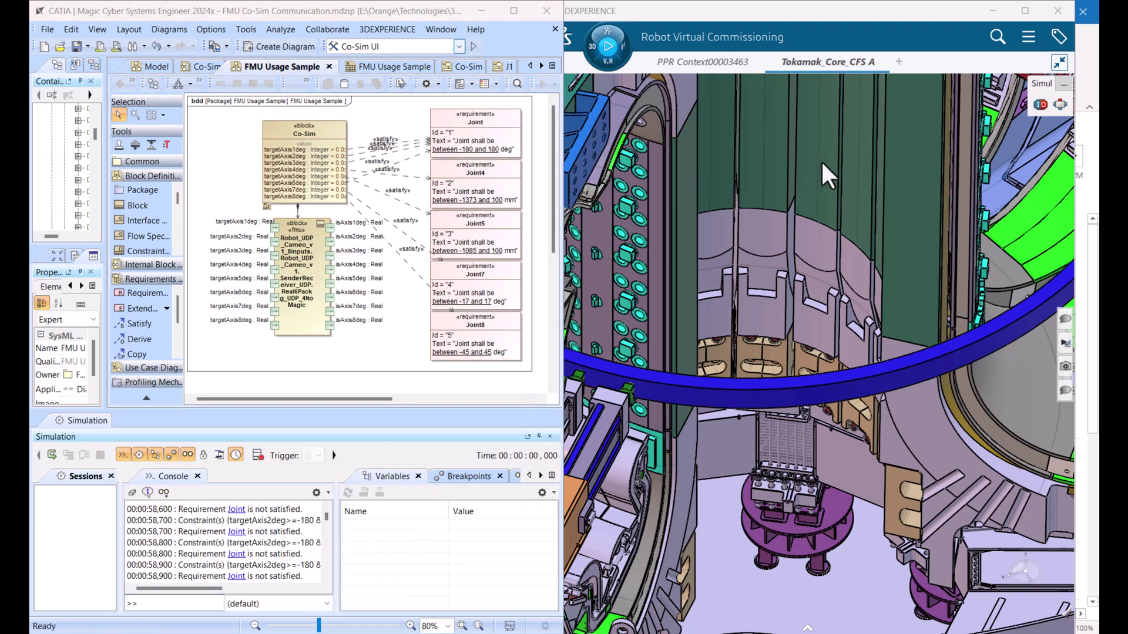
{"action": "left_click", "coordinate": [511, 12]}
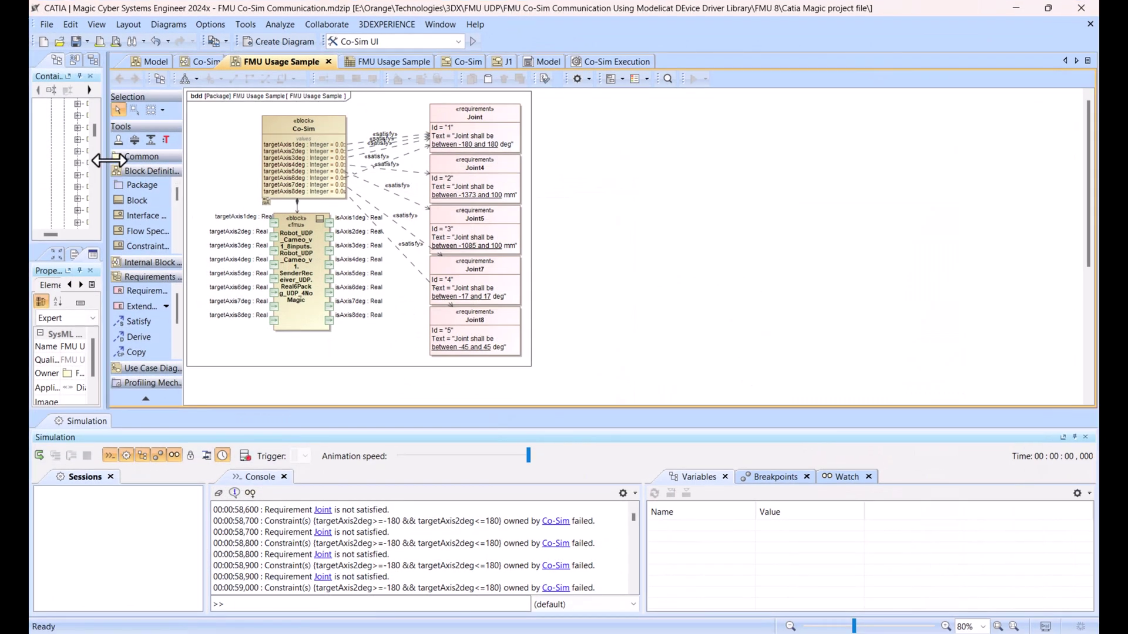
Step: Show the 2025.05.06 16.36 run in the requirement table, where Joint5 fails, then reopen the bdd
{"action": "left_click_drag", "start_coordinate": [123, 160], "coordinate": [294, 160]}
{"action": "scroll", "coordinate": [122, 213], "scroll_direction": "down", "scroll_amount": 1}
{"action": "left_click", "coordinate": [120, 200]}
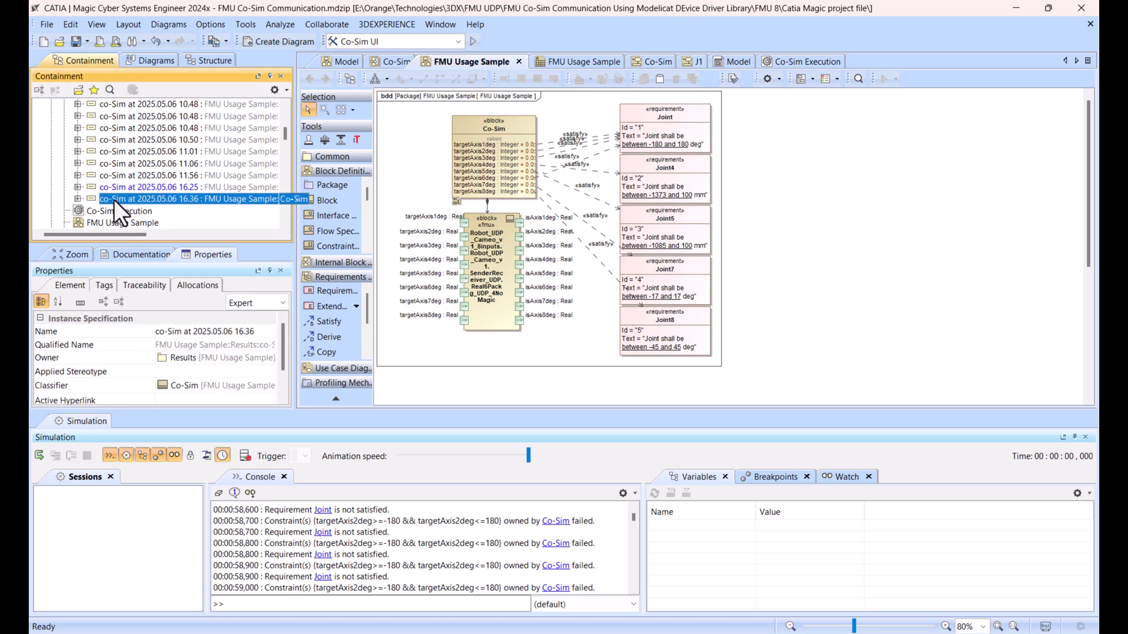
{"action": "left_click", "coordinate": [578, 62]}
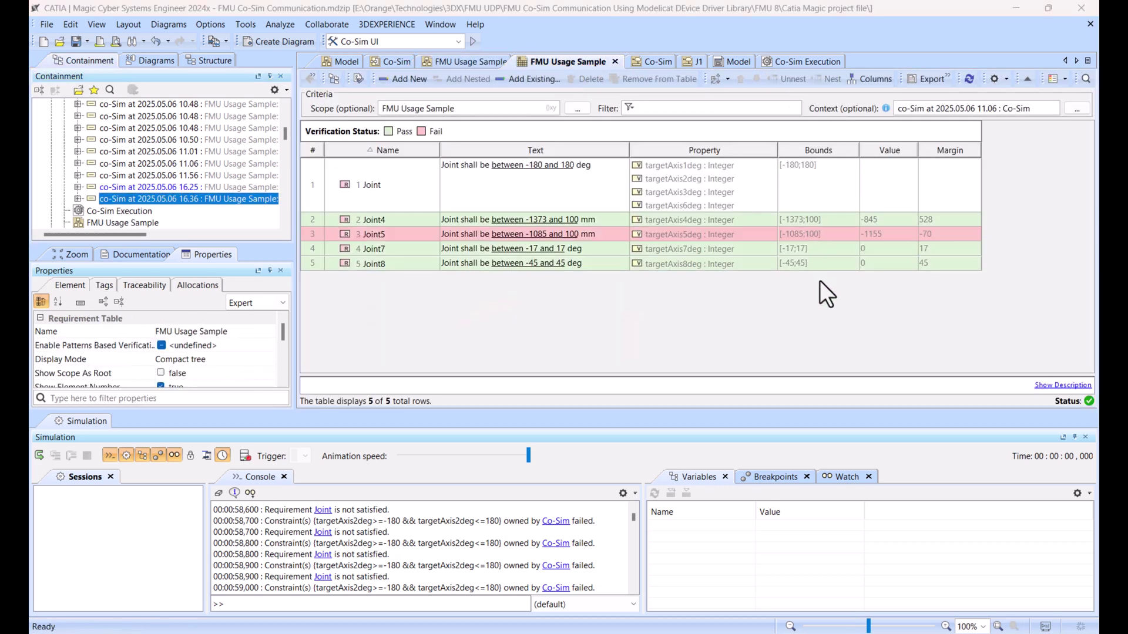
{"action": "left_click_drag", "start_coordinate": [135, 199], "coordinate": [904, 113]}
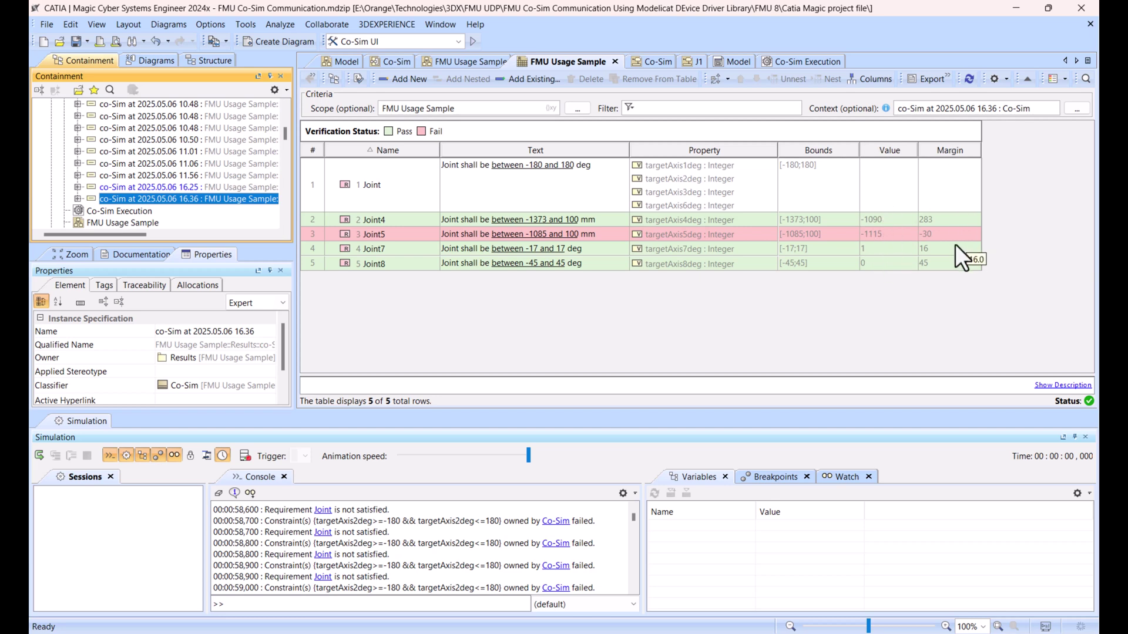
{"action": "left_click", "coordinate": [456, 60]}
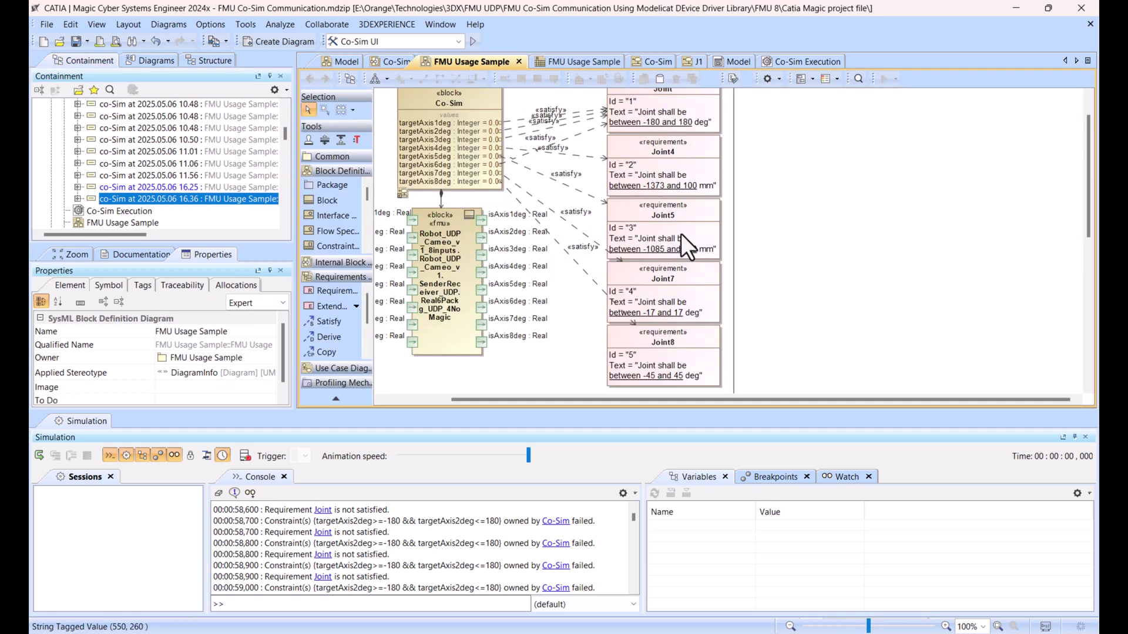
Step: Zoom the diagram to 120%, select Joint5's requirement text, then switch to 3DEXPERIENCE
{"action": "scroll", "coordinate": [681, 234], "scroll_direction": "up", "scroll_amount": 2, "text": "ctrl"}
{"action": "left_click", "coordinate": [662, 253]}
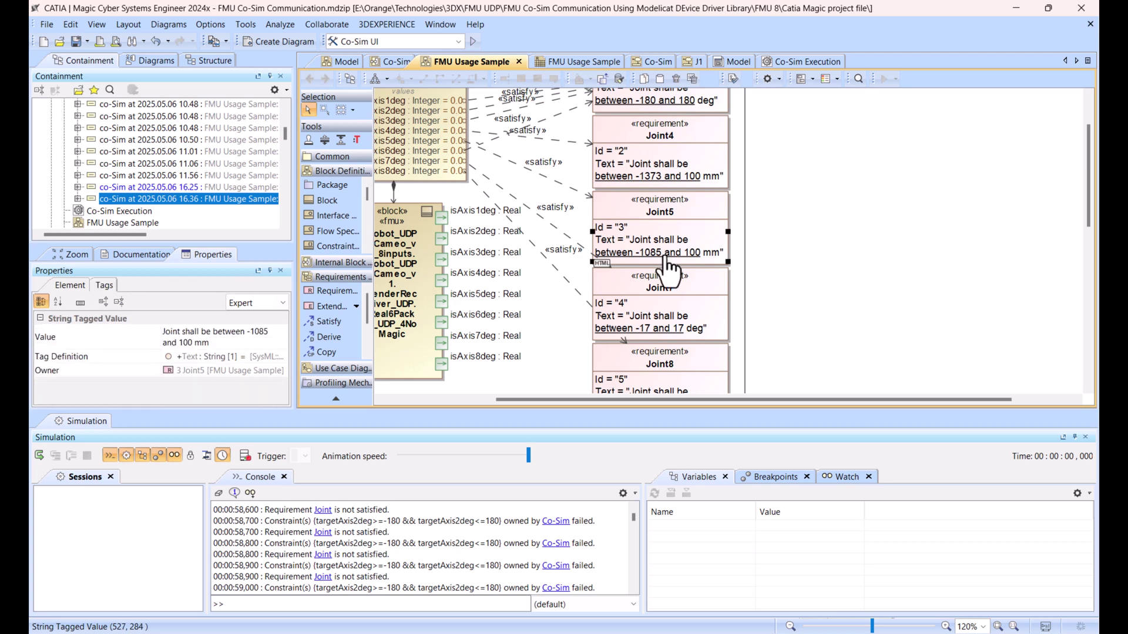
{"action": "mouse_move", "coordinate": [669, 272]}
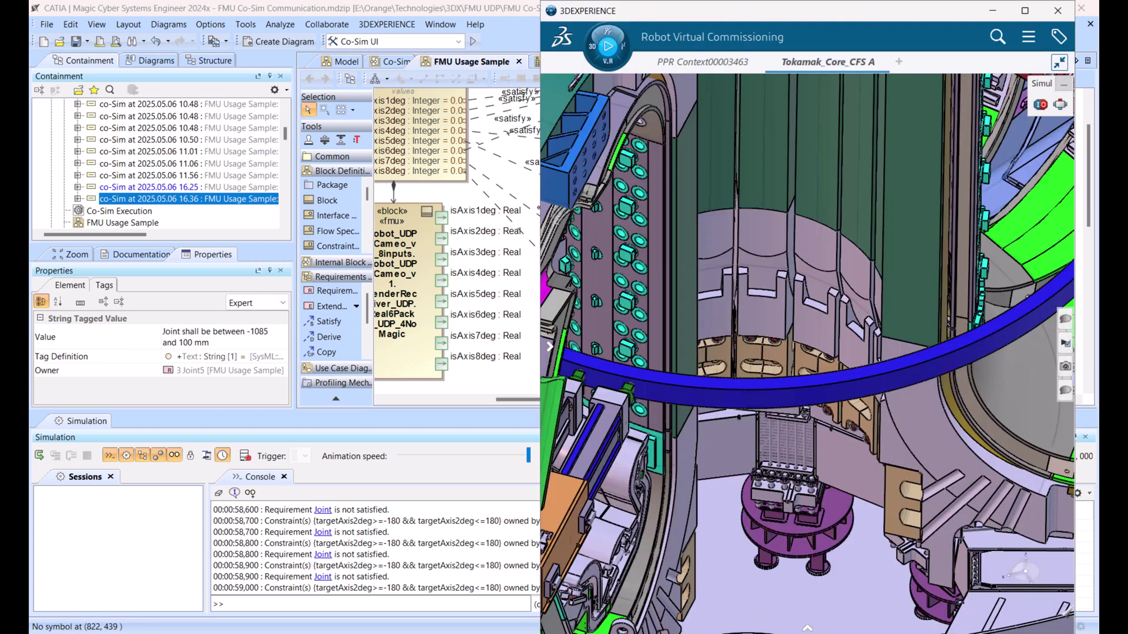
{"action": "key", "text": "alt+Tab"}
Step: Maximize the 3DEXPERIENCE window and zoom out to the whole Tokamak_Core_CFS A assembly
{"action": "left_click", "coordinate": [1022, 10]}
{"action": "middle_click_drag", "start_coordinate": [492, 245], "coordinate": [485, 317]}
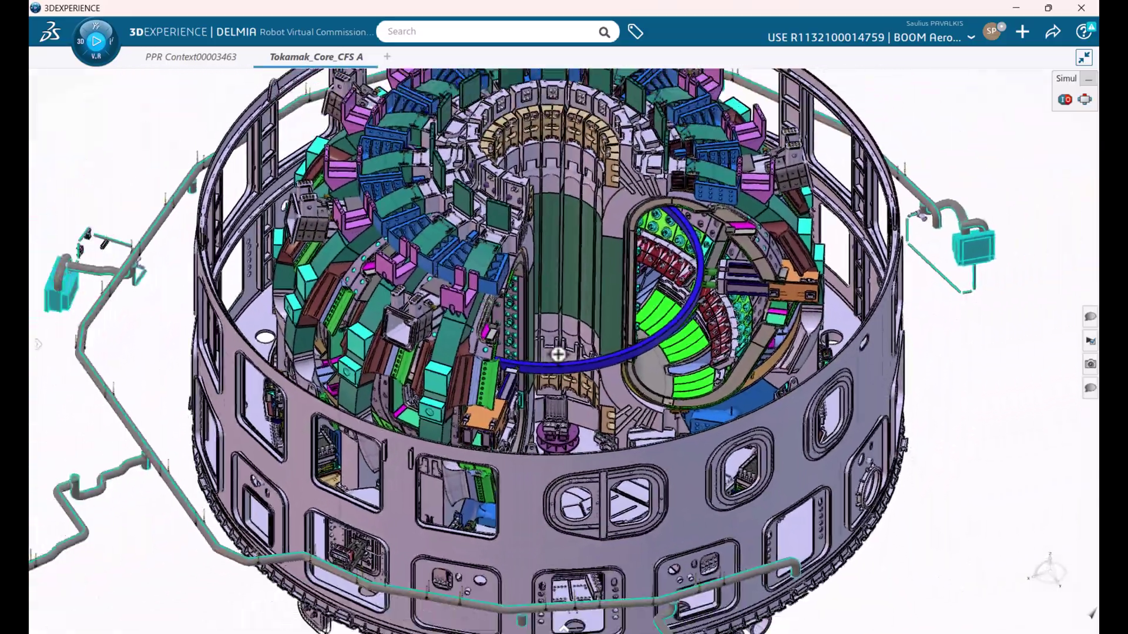
Step: Reset the robot simulation to its initial state with the Player reset button
{"action": "middle_click_drag", "start_coordinate": [557, 353], "coordinate": [425, 336]}
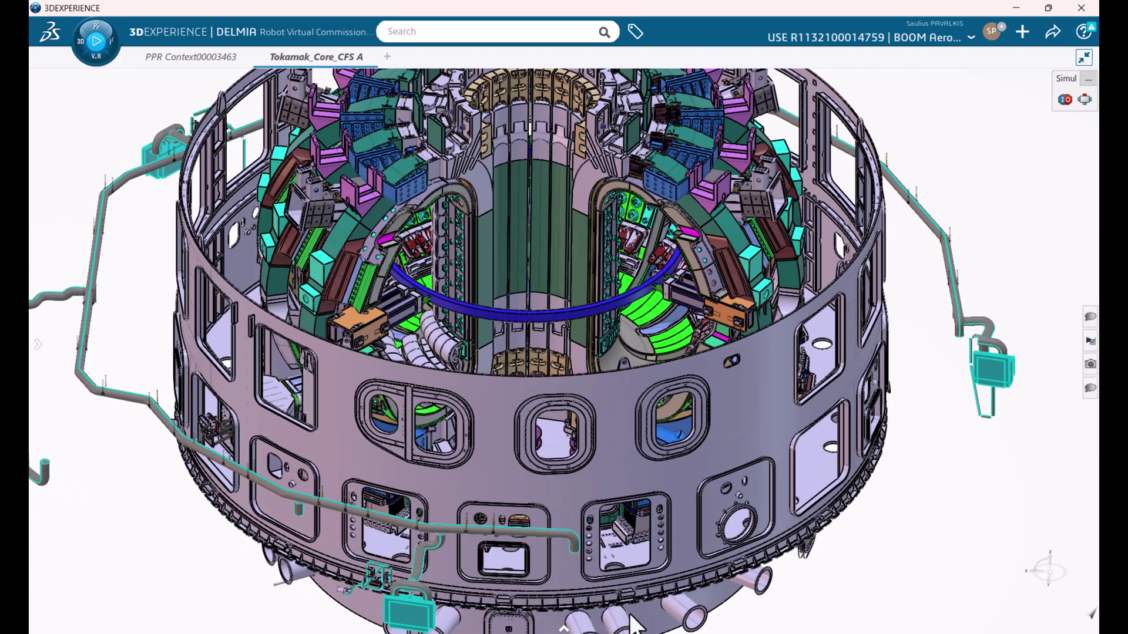
{"action": "mouse_move", "coordinate": [565, 630]}
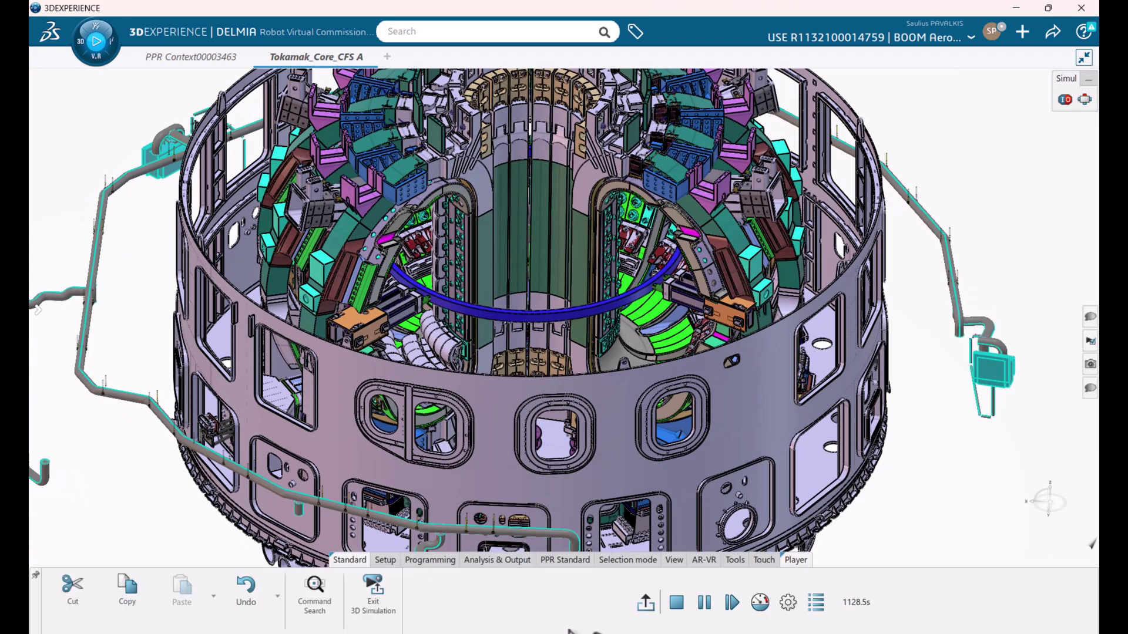
{"action": "left_click", "coordinate": [646, 601]}
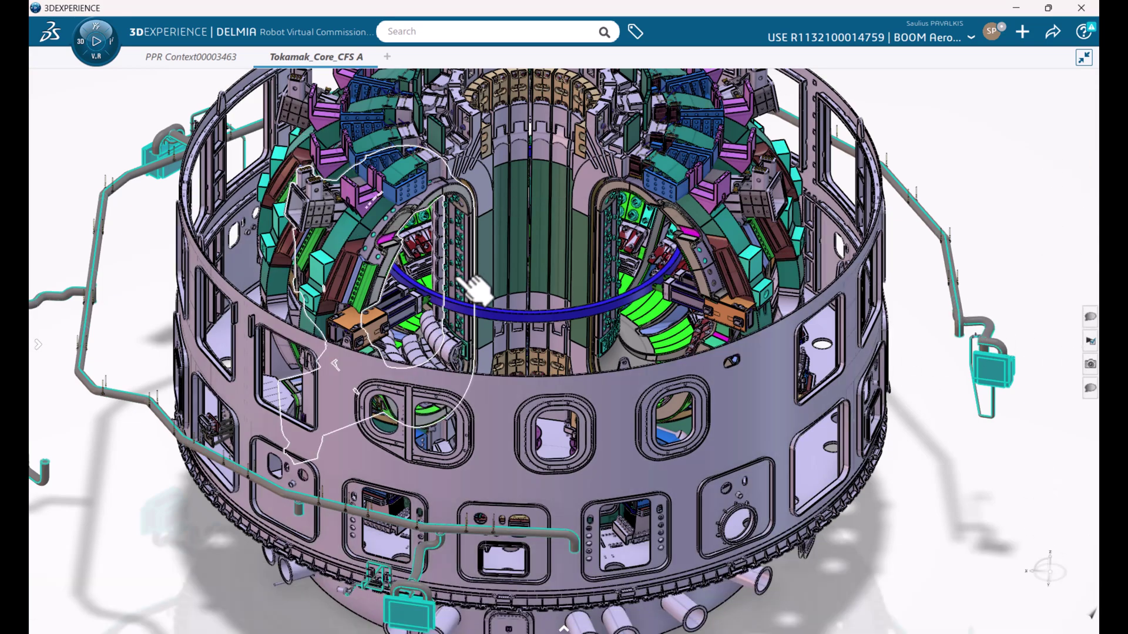
{"action": "middle_click_drag", "start_coordinate": [466, 289], "coordinate": [414, 322]}
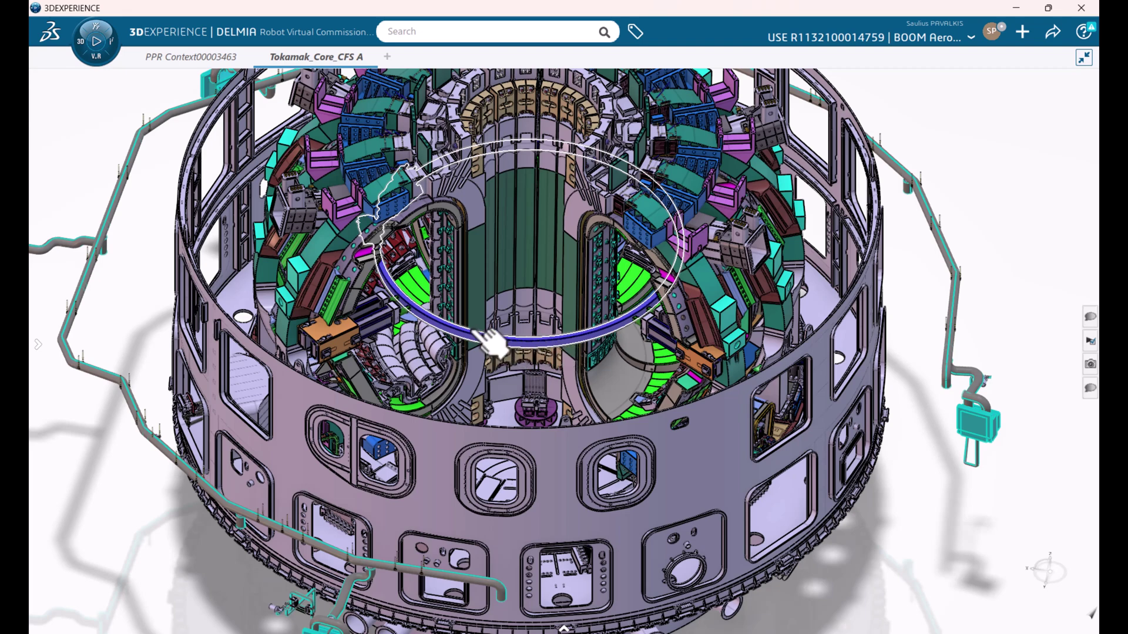
Step: Apply the Nominal State from the saved simulation states
{"action": "left_click", "coordinate": [1090, 364]}
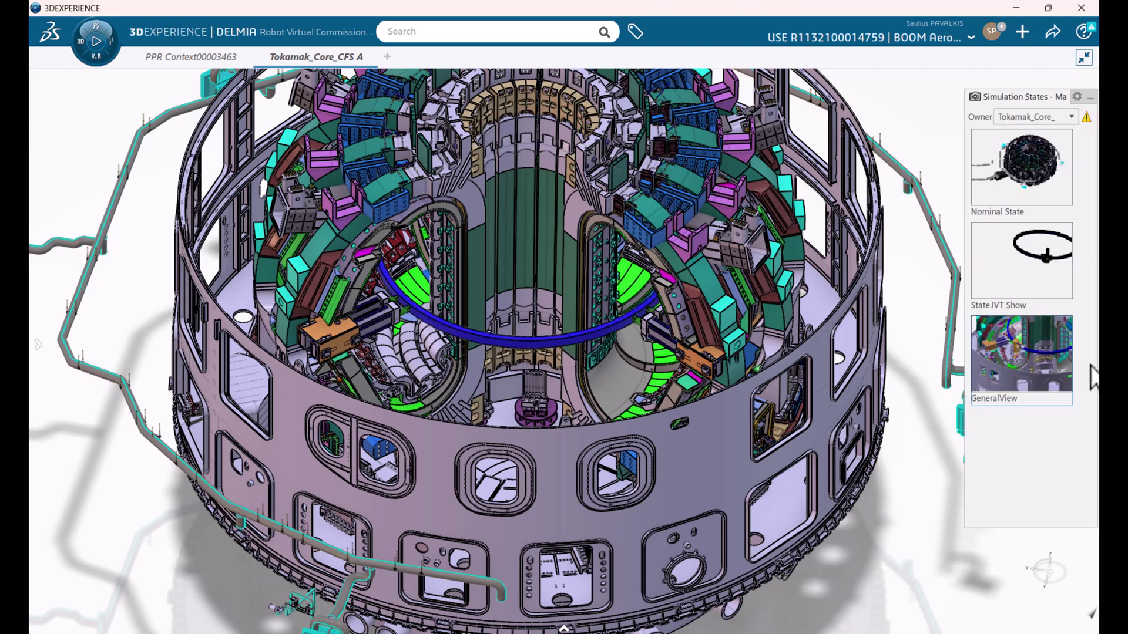
{"action": "right_click", "coordinate": [1016, 143]}
{"action": "left_click", "coordinate": [959, 175]}
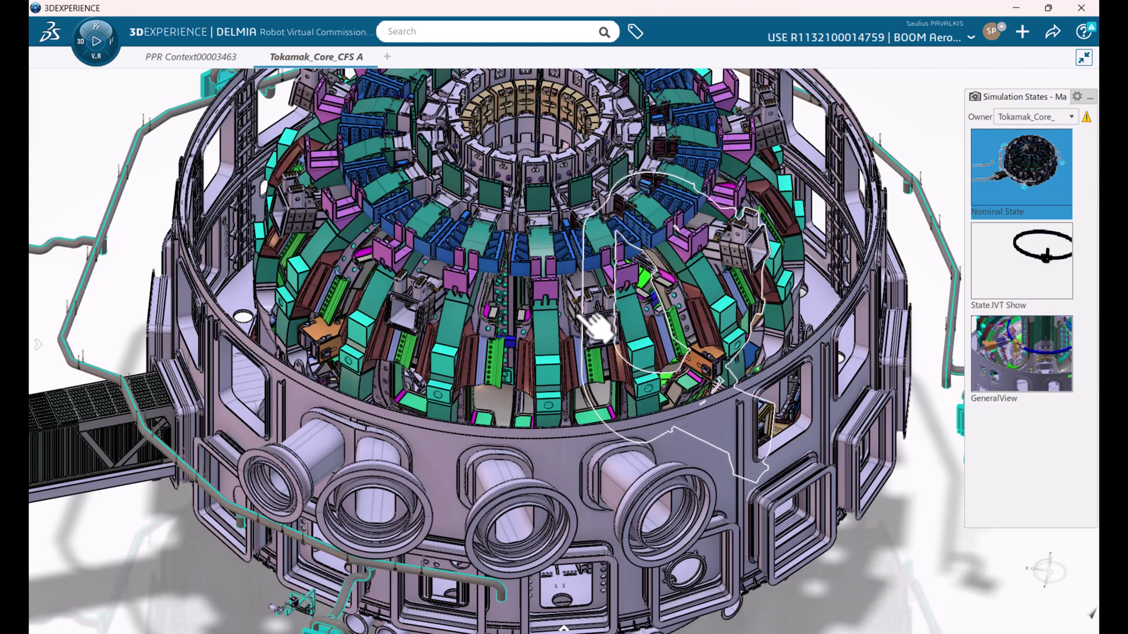
{"action": "middle_click_drag", "start_coordinate": [350, 340], "coordinate": [482, 399]}
Step: Apply the State.IVT Show state and center the view on the ring and robot
{"action": "left_click", "coordinate": [999, 256]}
{"action": "right_click", "coordinate": [998, 257]}
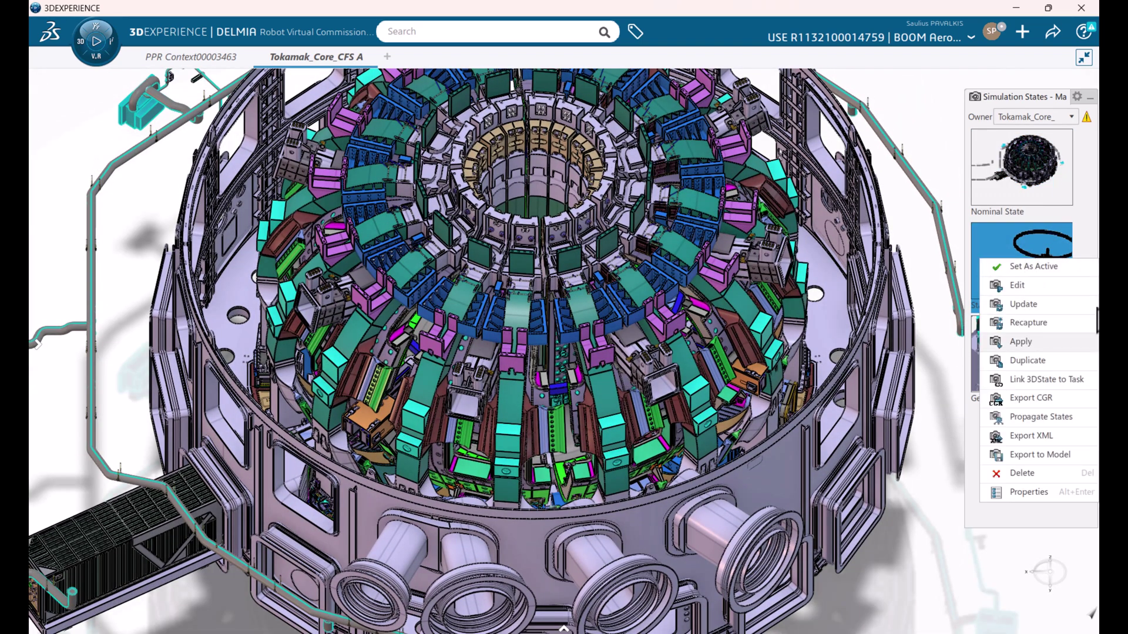
{"action": "left_click", "coordinate": [1029, 344]}
{"action": "middle_click_drag", "start_coordinate": [695, 394], "coordinate": [624, 445]}
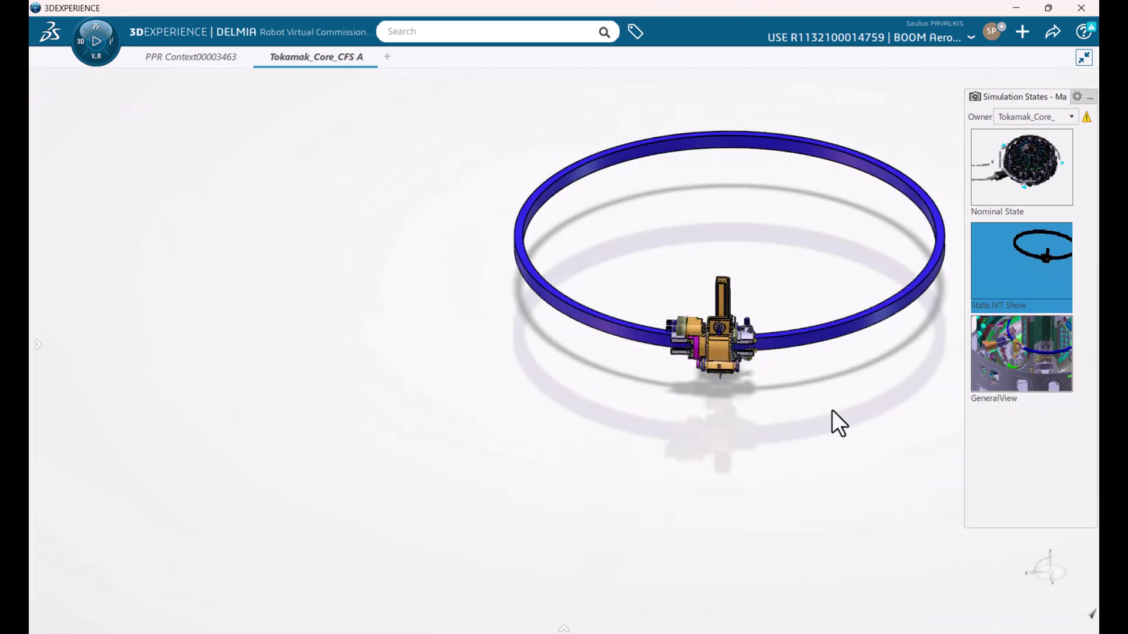
{"action": "middle_click_drag", "start_coordinate": [833, 416], "coordinate": [645, 398]}
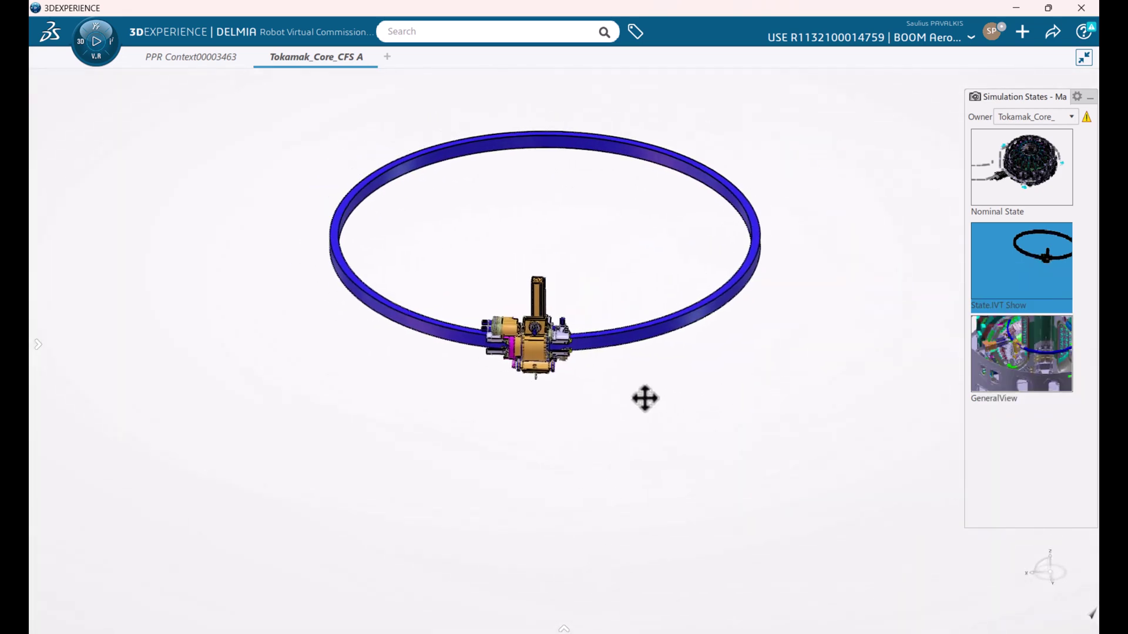
{"action": "left_click", "coordinate": [562, 629]}
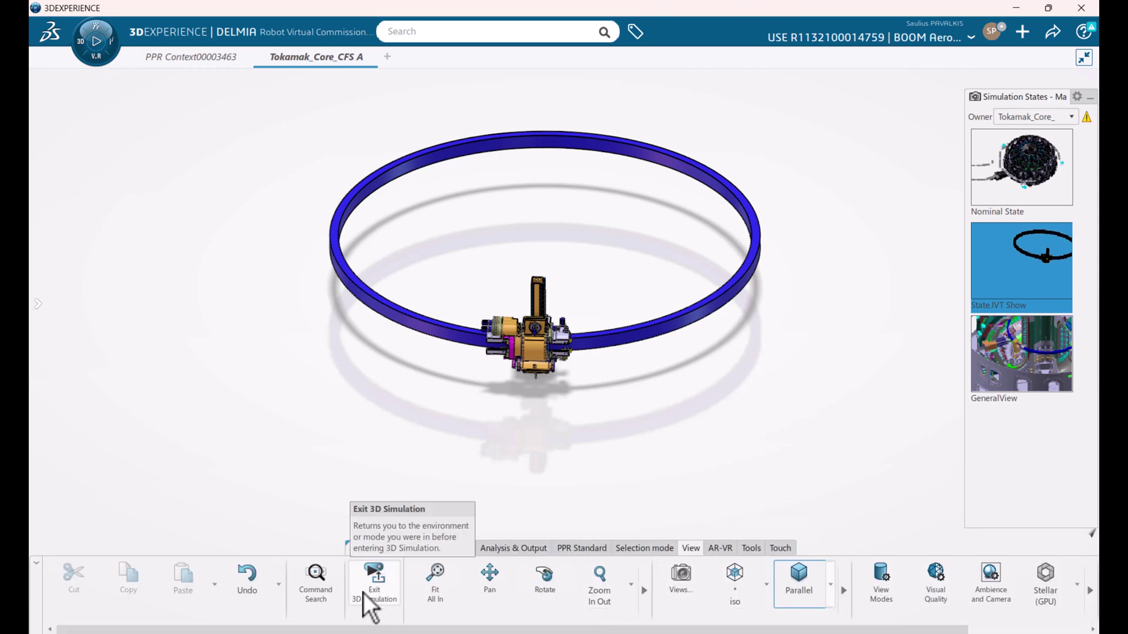
Step: Exit and re-enter 3D Simulation, then apply the State.IVT Show state
{"action": "left_click", "coordinate": [387, 569]}
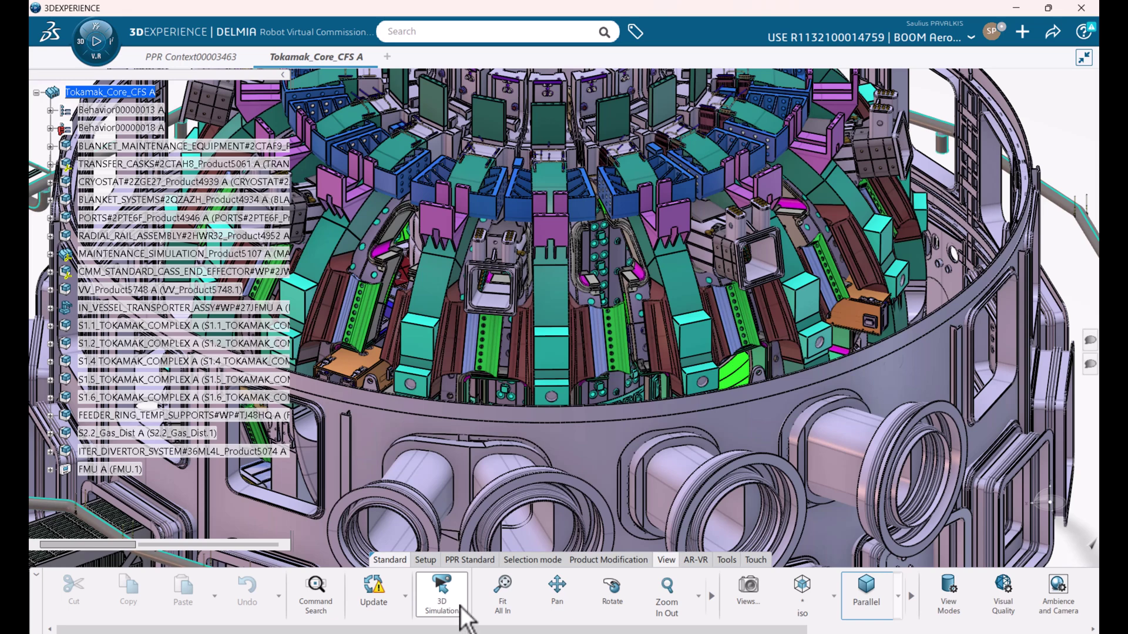
{"action": "left_click", "coordinate": [458, 611]}
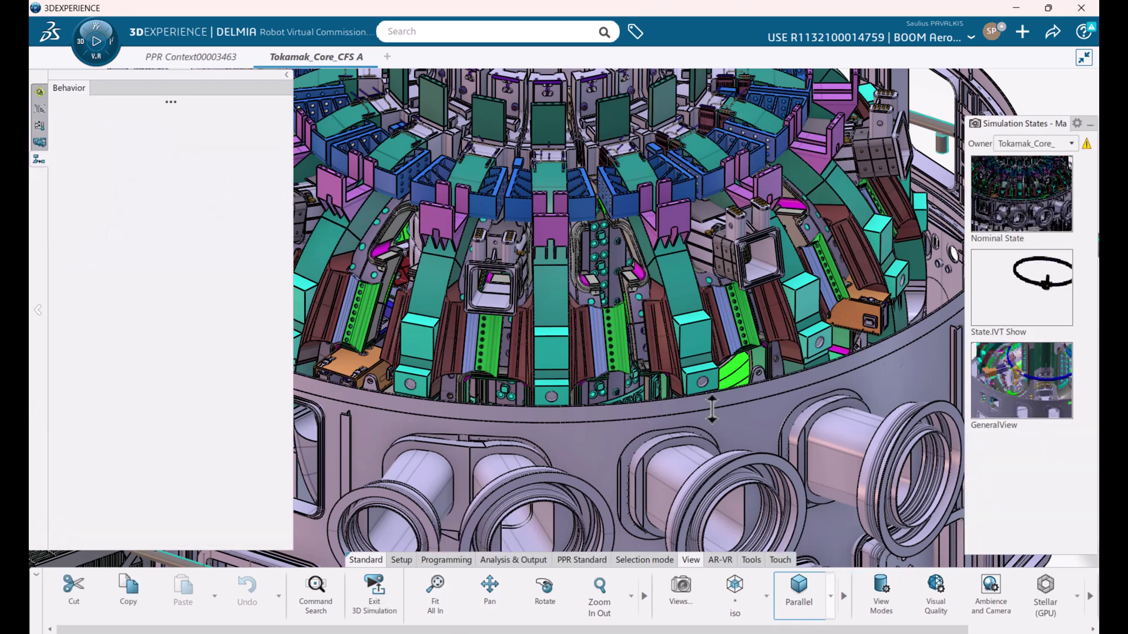
{"action": "right_click", "coordinate": [1033, 191]}
{"action": "right_click", "coordinate": [1040, 284]}
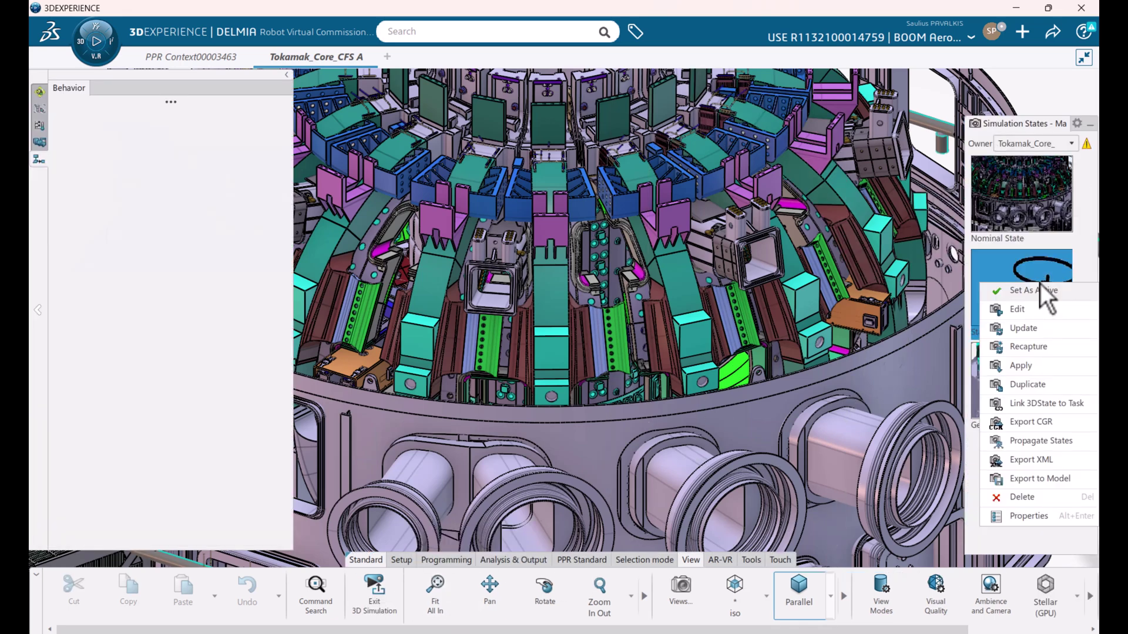
{"action": "left_click", "coordinate": [1021, 366]}
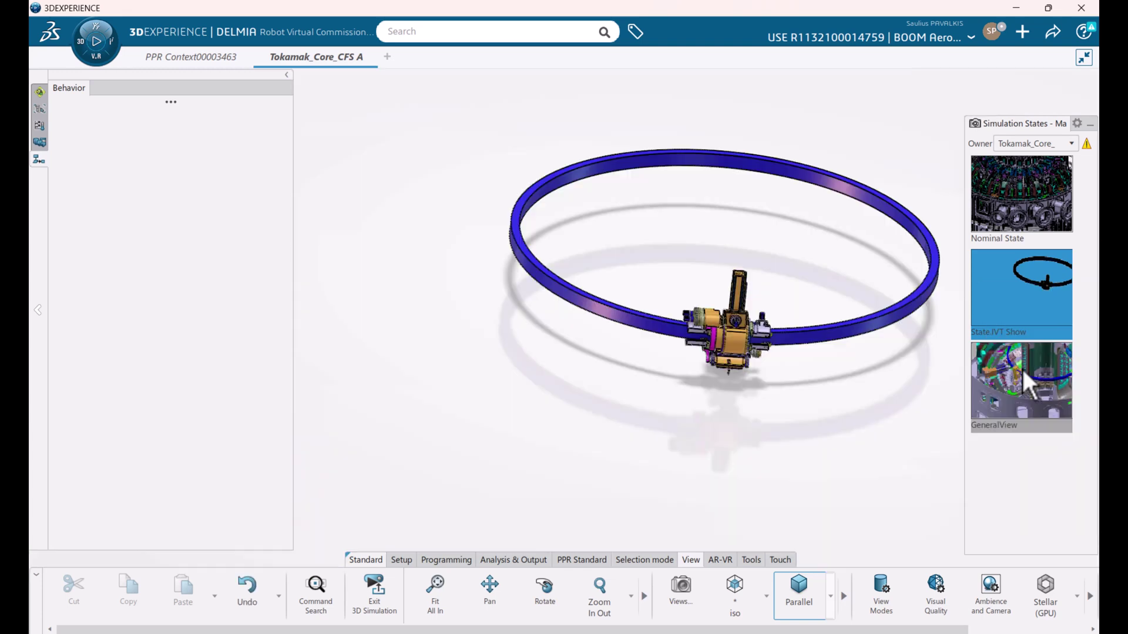
Step: Select MasterTask in Sequencing, start the Player, and snap the window right
{"action": "left_click", "coordinate": [40, 92]}
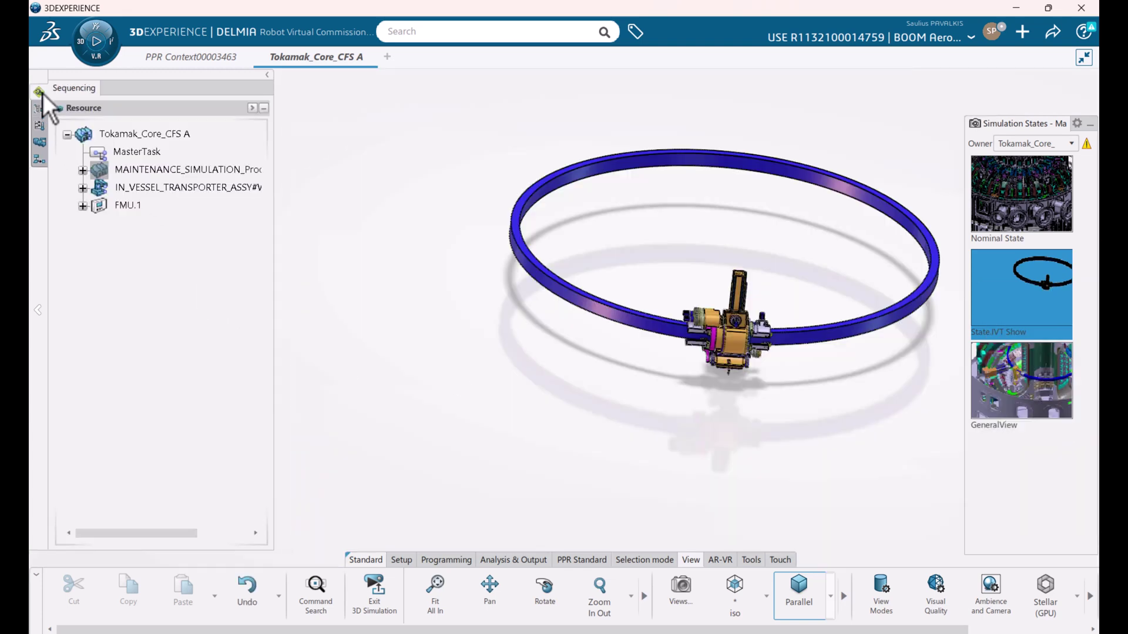
{"action": "left_click", "coordinate": [111, 152]}
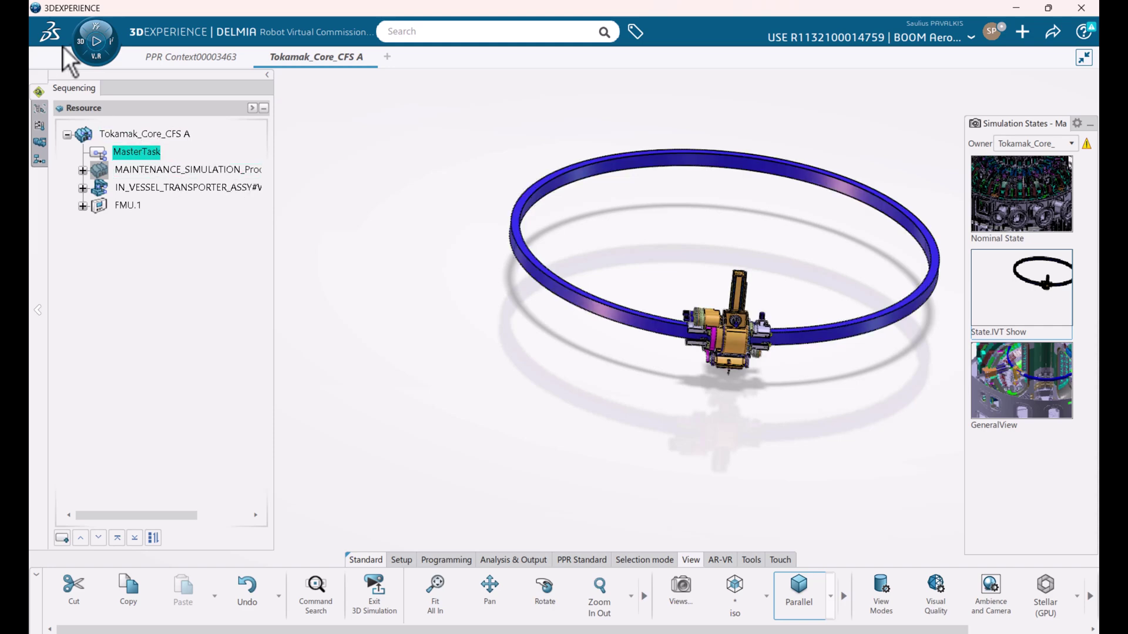
{"action": "left_click", "coordinate": [94, 41]}
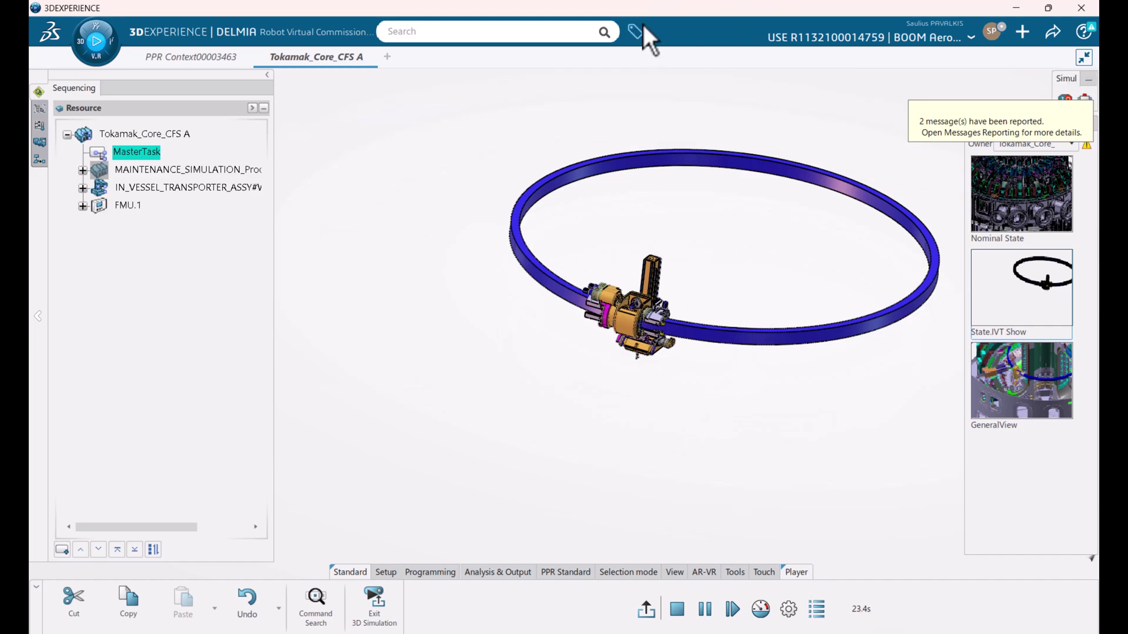
{"action": "left_click_drag", "start_coordinate": [629, 9], "coordinate": [1098, 118]}
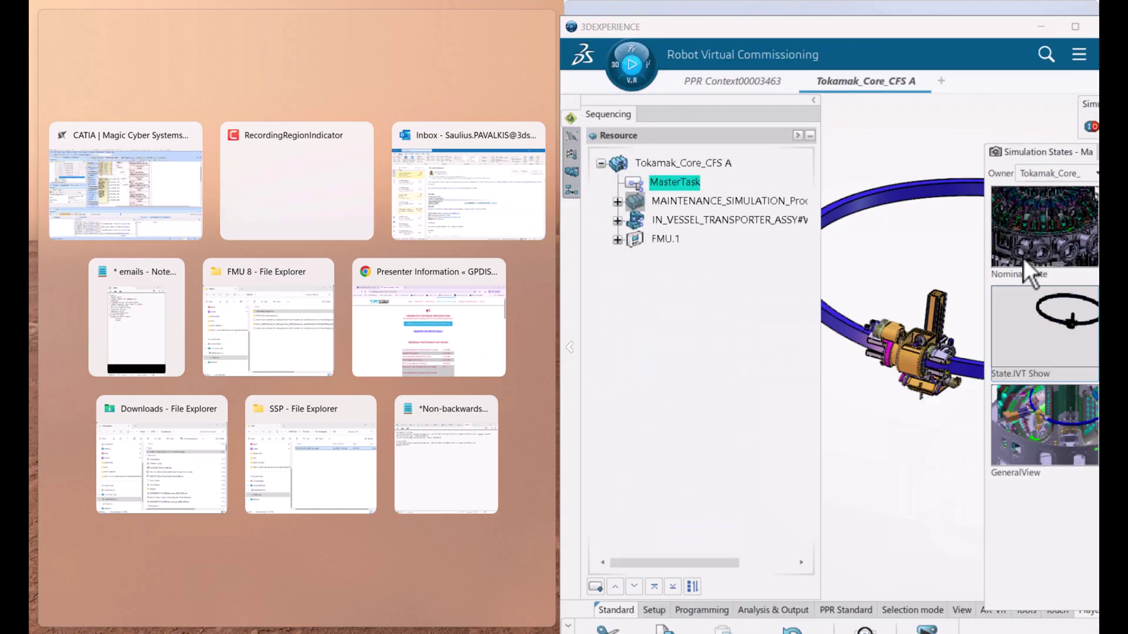
Step: Start the co-simulation run and arrange CATIA, joint sliders and requirement chart on the left
{"action": "key", "text": "Return"}
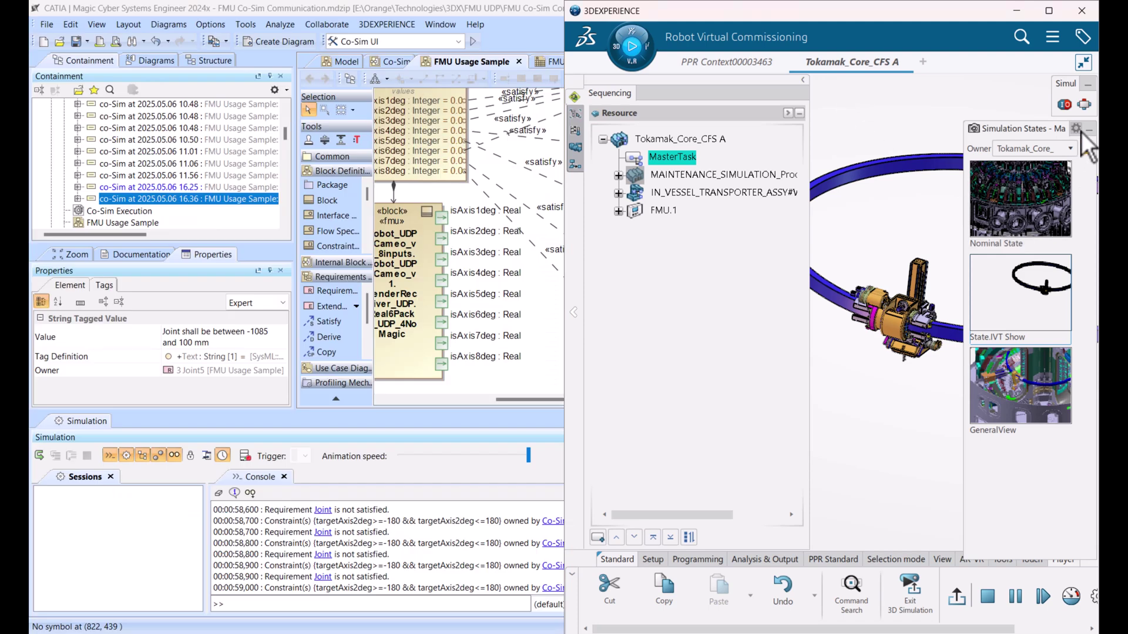
{"action": "left_click", "coordinate": [1087, 129]}
{"action": "left_click", "coordinate": [802, 80]}
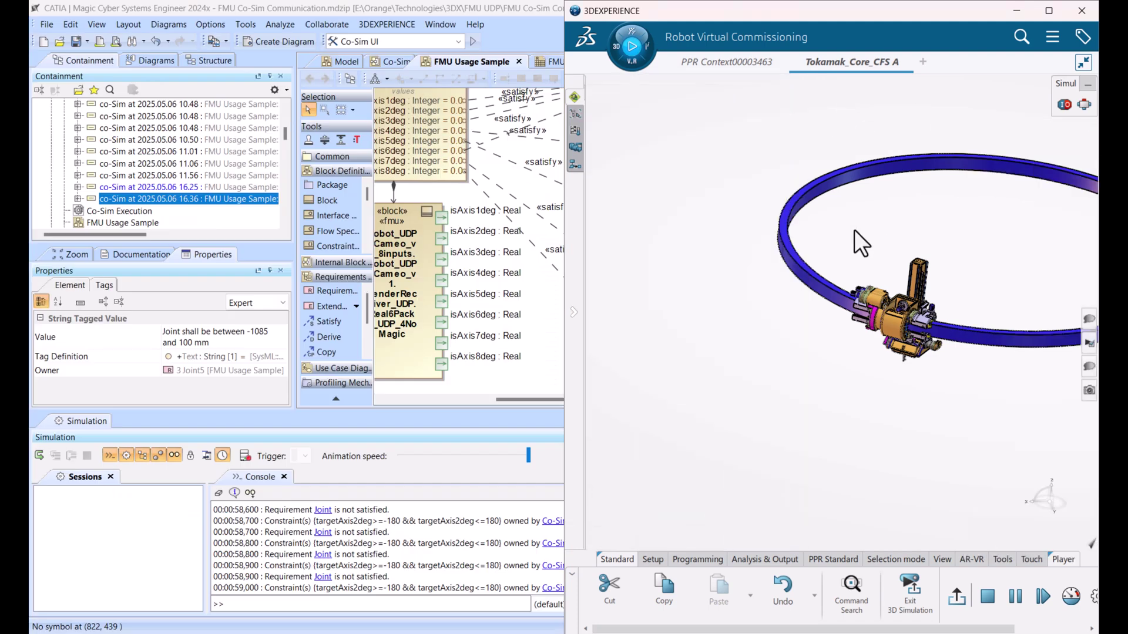
{"action": "left_click", "coordinate": [472, 39]}
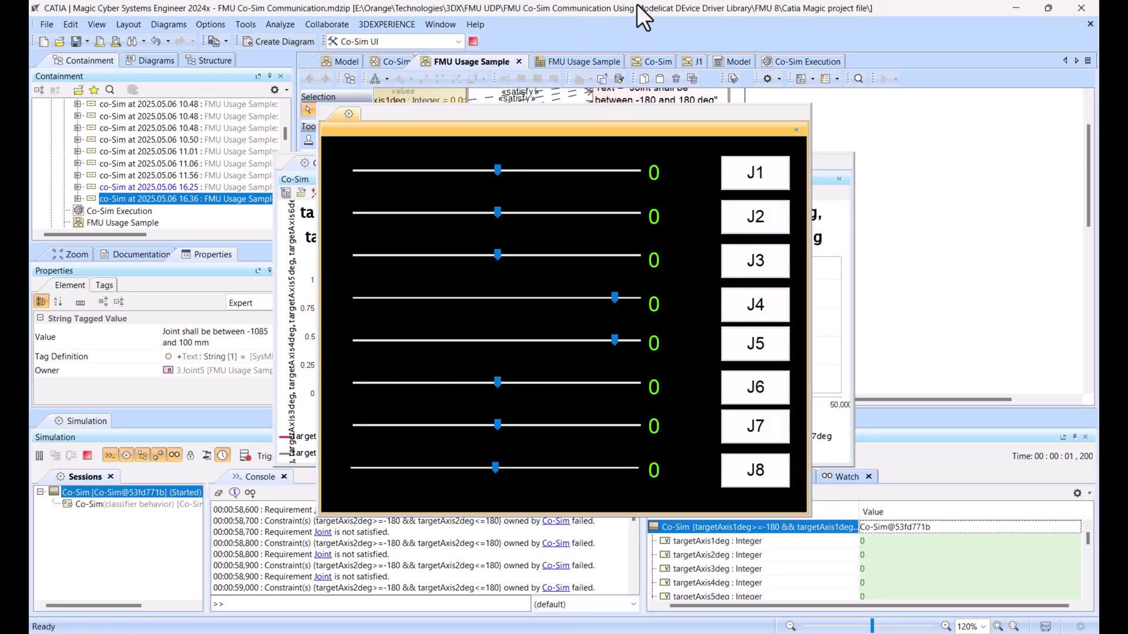
{"action": "left_click_drag", "start_coordinate": [636, 5], "coordinate": [428, 46]}
{"action": "left_click_drag", "start_coordinate": [682, 118], "coordinate": [447, 260]}
{"action": "left_click_drag", "start_coordinate": [667, 157], "coordinate": [408, 1]}
Step: Drive joints J1–J6, returning J1 to -42 and raising J3 to 162
{"action": "left_click_drag", "start_coordinate": [221, 323], "coordinate": [187, 318]}
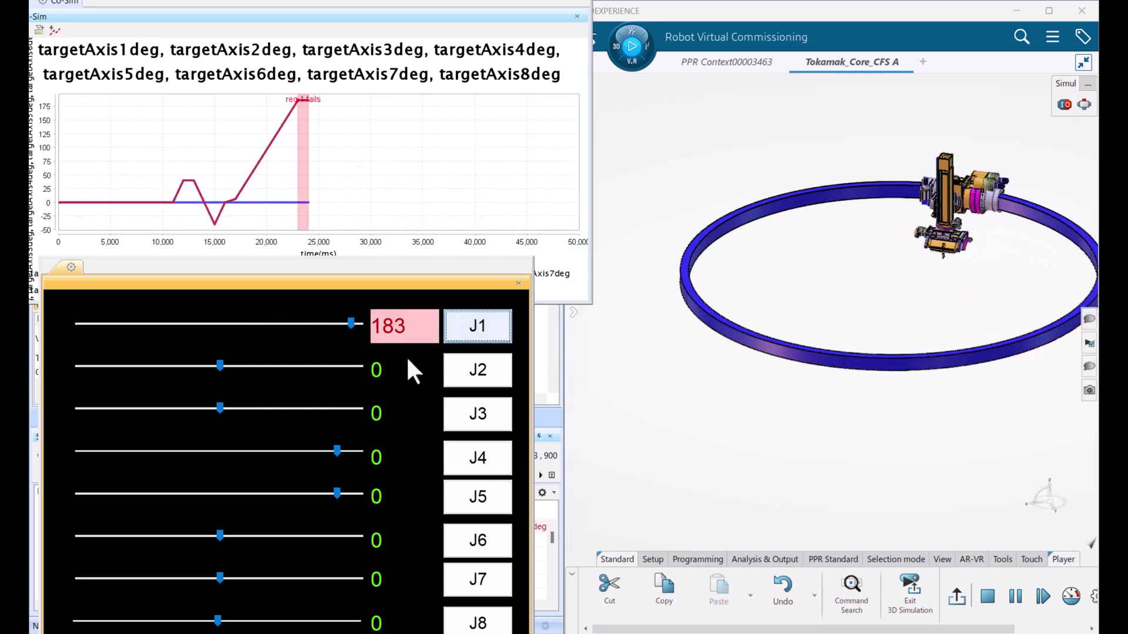
{"action": "left_click", "coordinate": [485, 379]}
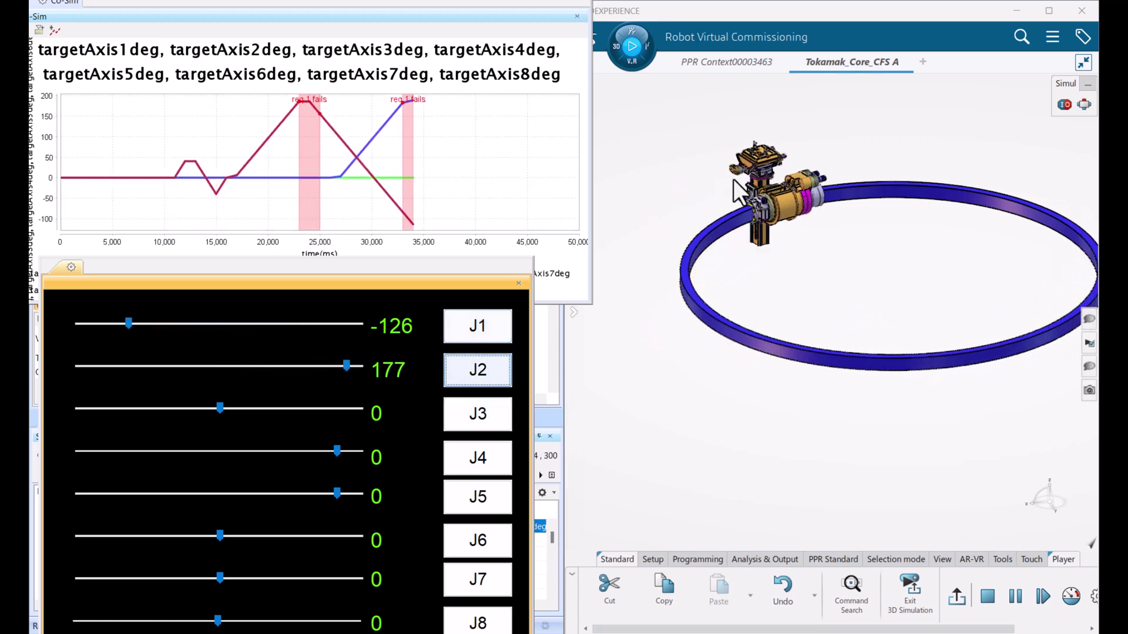
{"action": "left_click", "coordinate": [484, 408]}
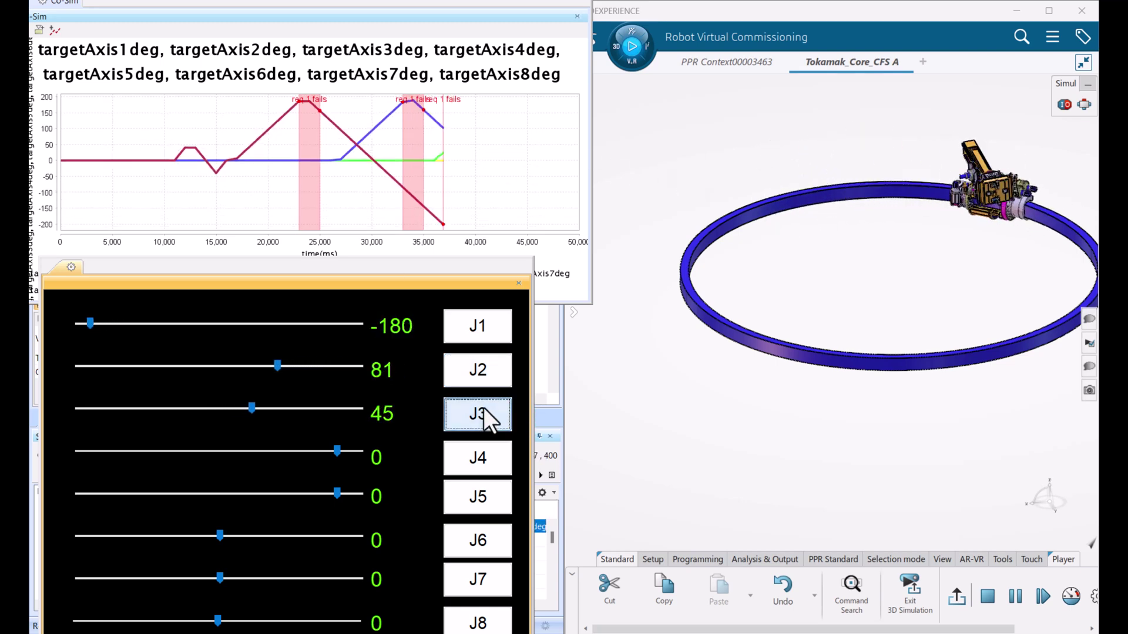
{"action": "left_click", "coordinate": [484, 461]}
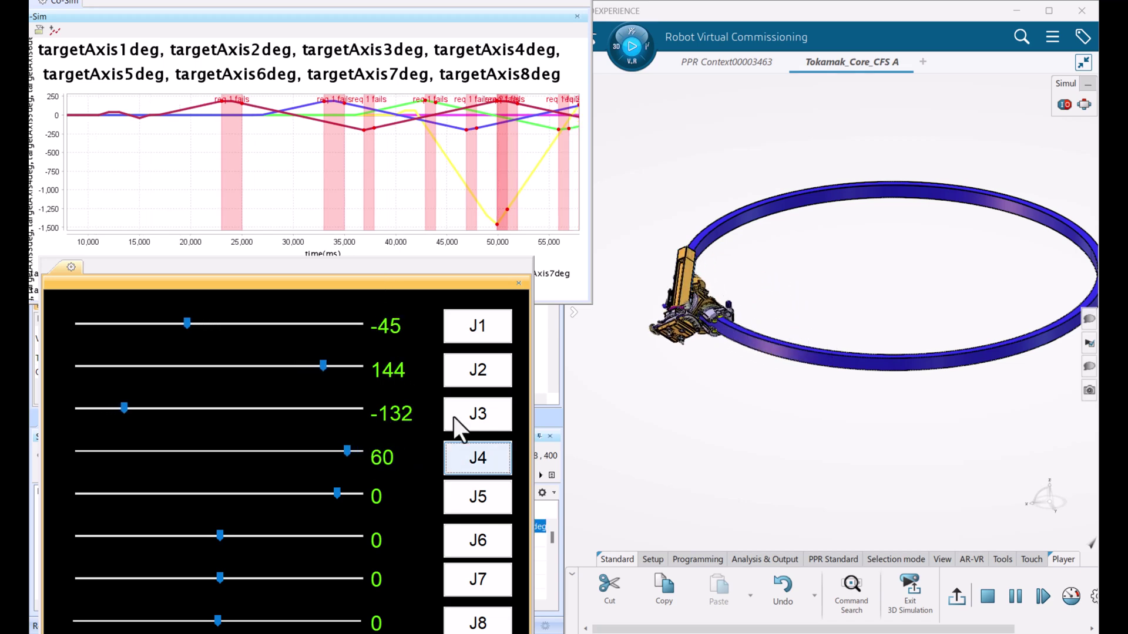
{"action": "left_click", "coordinate": [464, 510]}
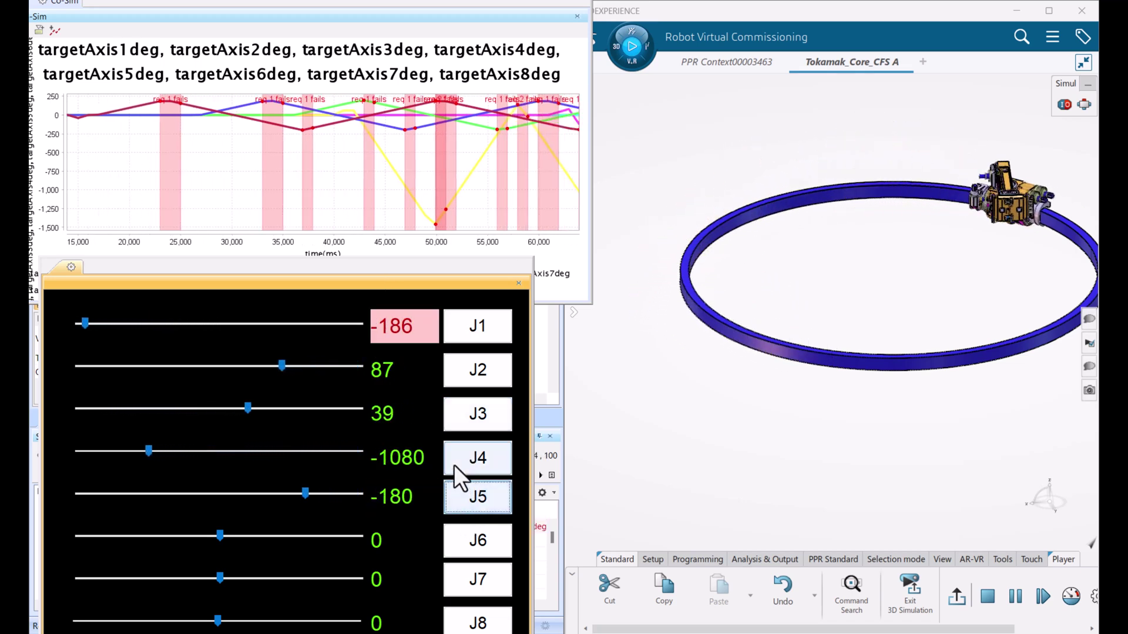
{"action": "left_click", "coordinate": [459, 415]}
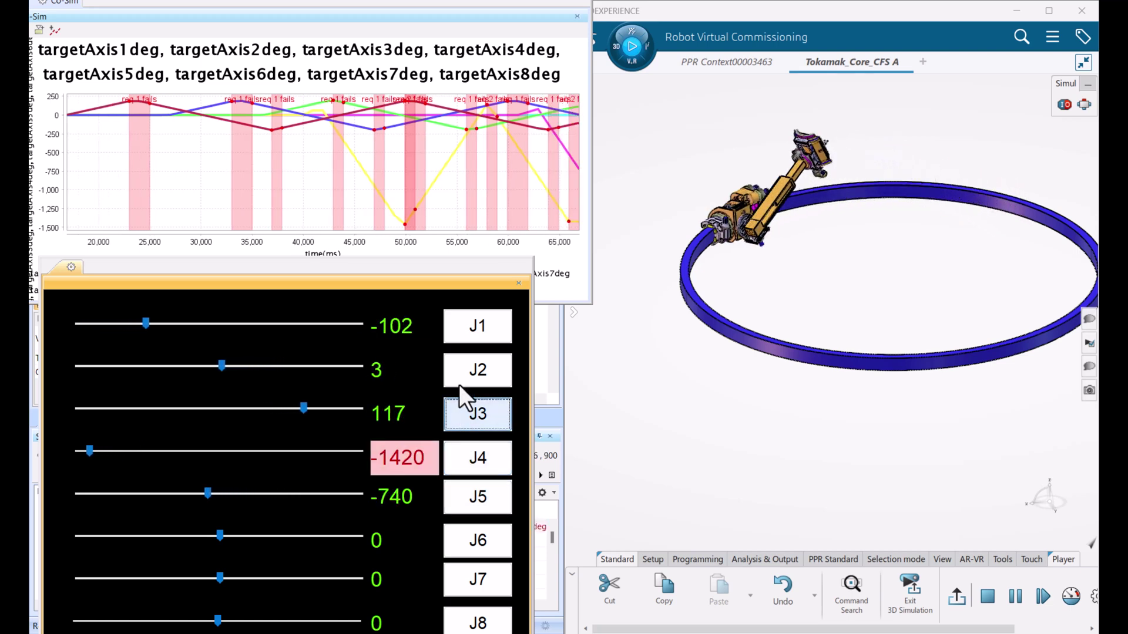
{"action": "left_click", "coordinate": [466, 324]}
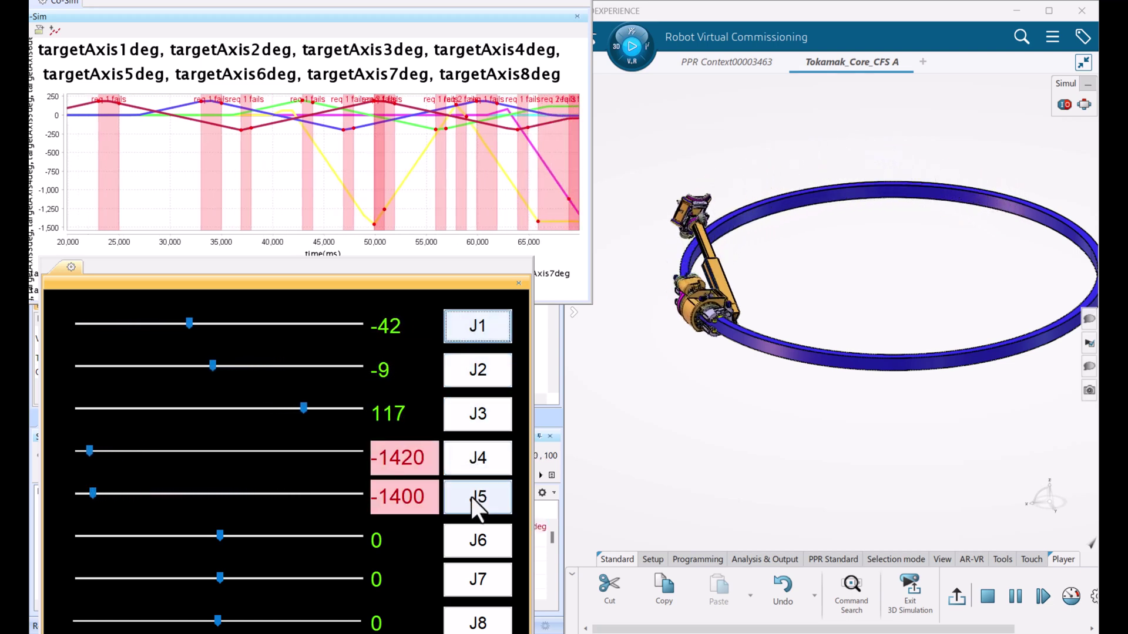
{"action": "left_click", "coordinate": [463, 421]}
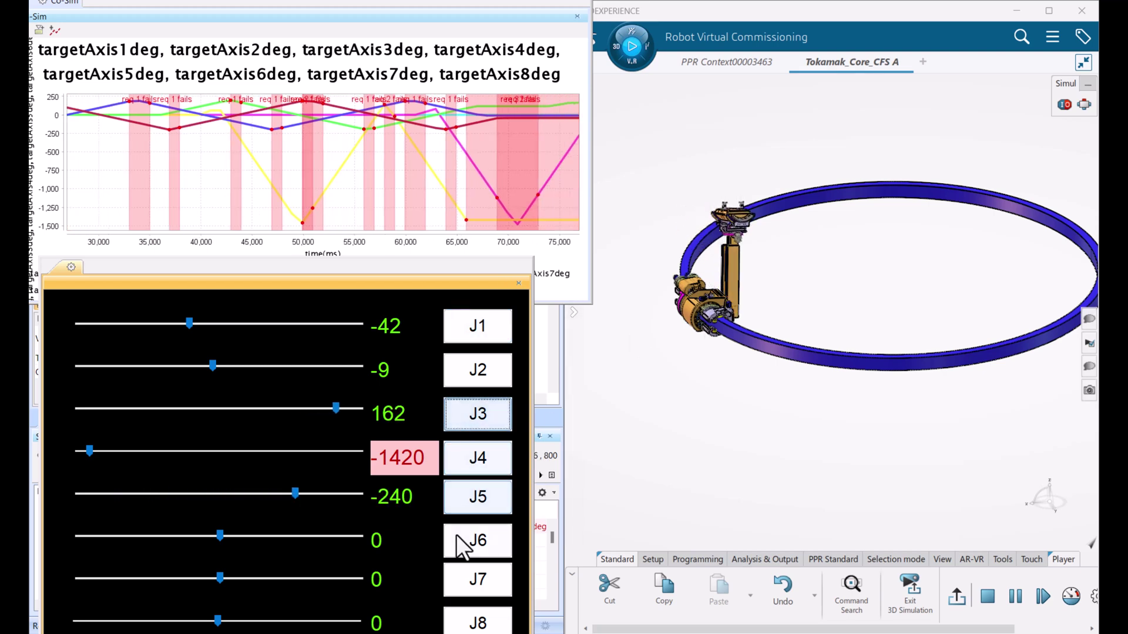
{"action": "left_click", "coordinate": [468, 548]}
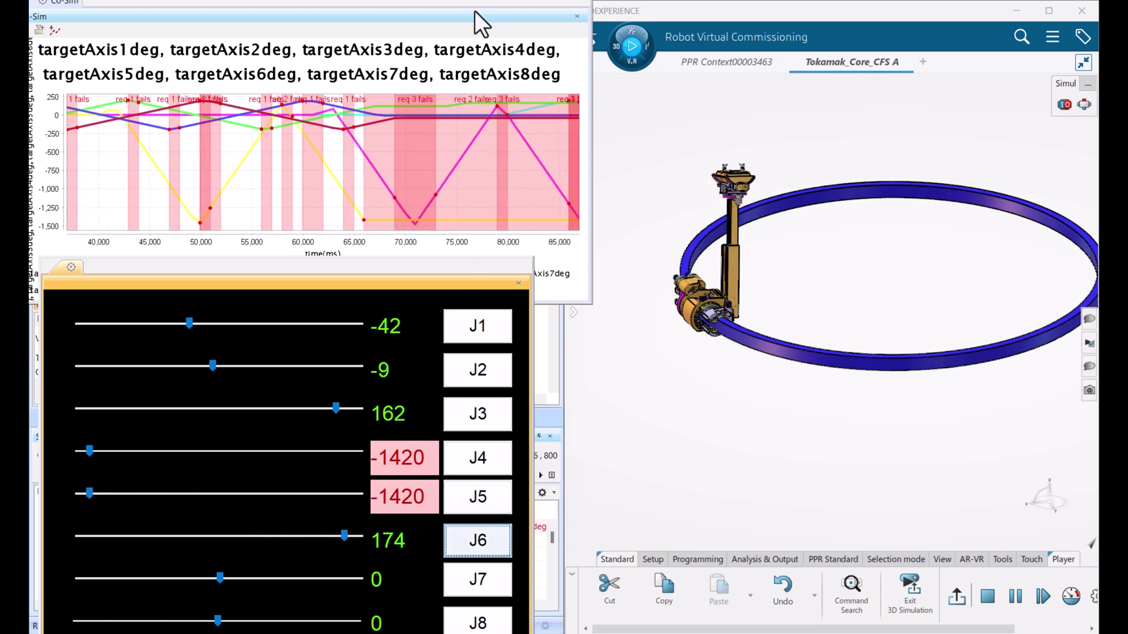
{"action": "left_click_drag", "start_coordinate": [499, 18], "coordinate": [539, 50]}
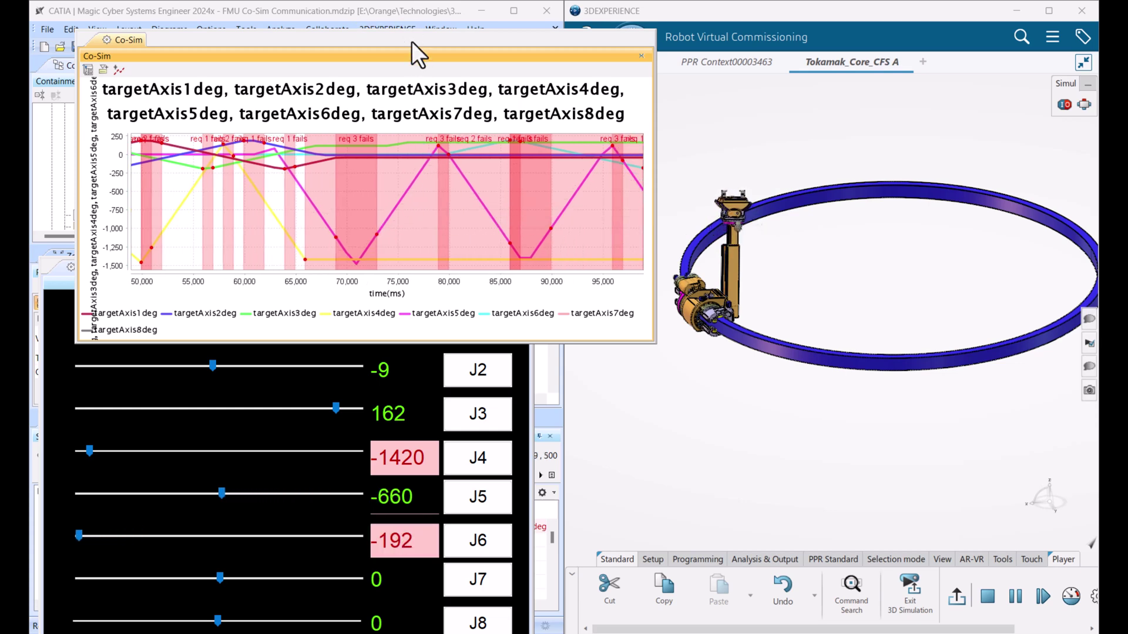
Step: Stop the co-simulation and widen the diagram pane to show the requirements
{"action": "left_click_drag", "start_coordinate": [411, 41], "coordinate": [493, 133]}
{"action": "left_click", "coordinate": [473, 46]}
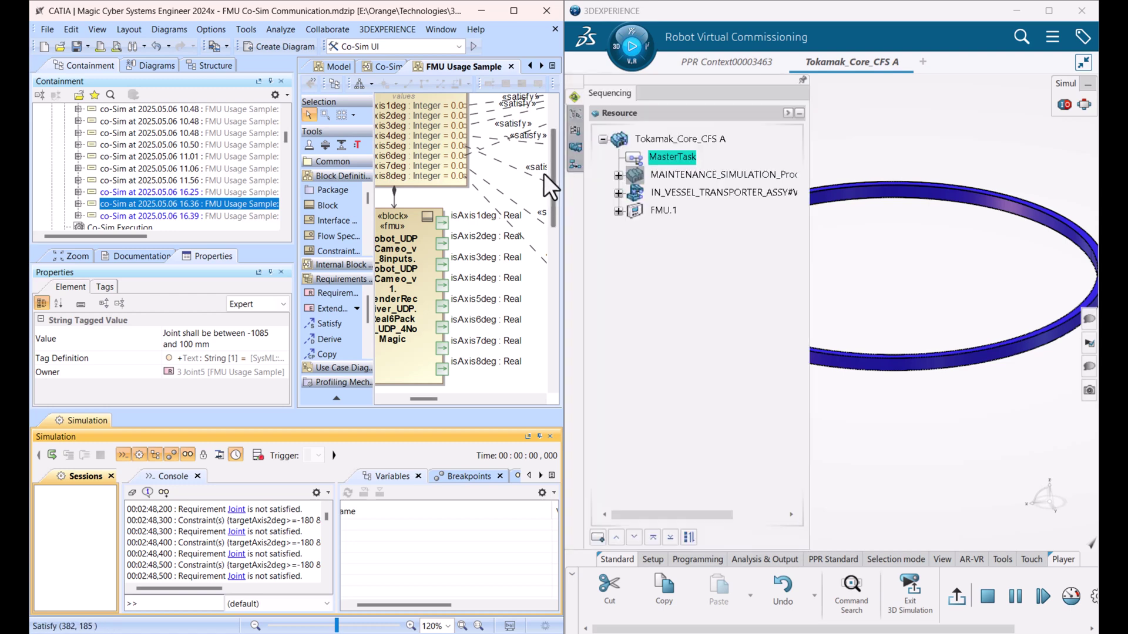
{"action": "left_click", "coordinate": [658, 311]}
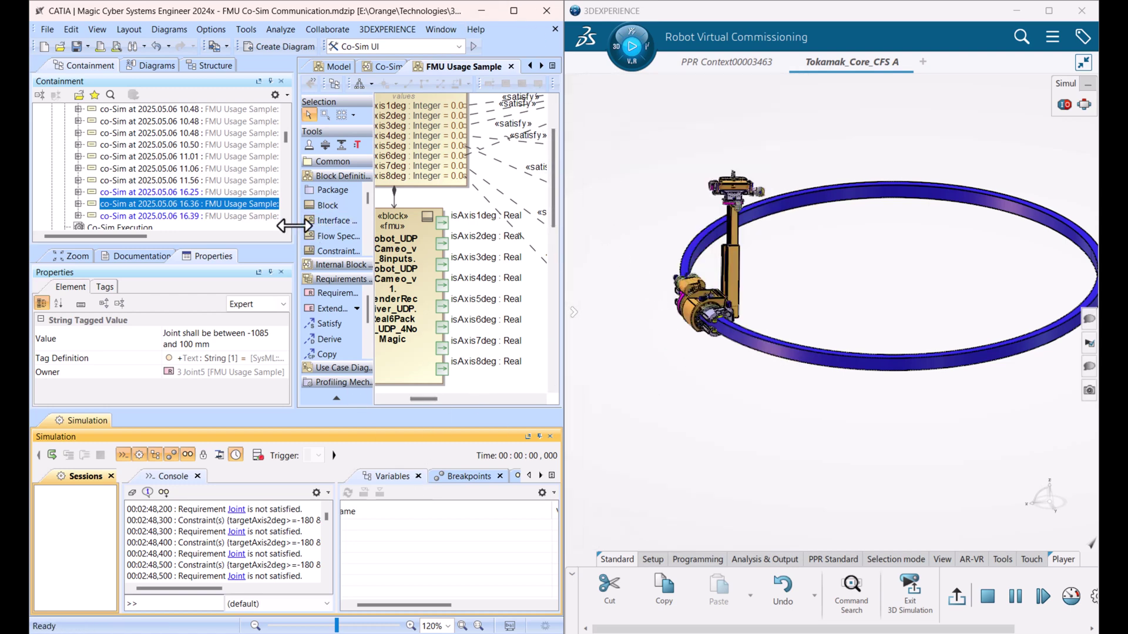
{"action": "left_click_drag", "start_coordinate": [298, 227], "coordinate": [146, 234]}
{"action": "left_click_drag", "start_coordinate": [311, 395], "coordinate": [282, 400]}
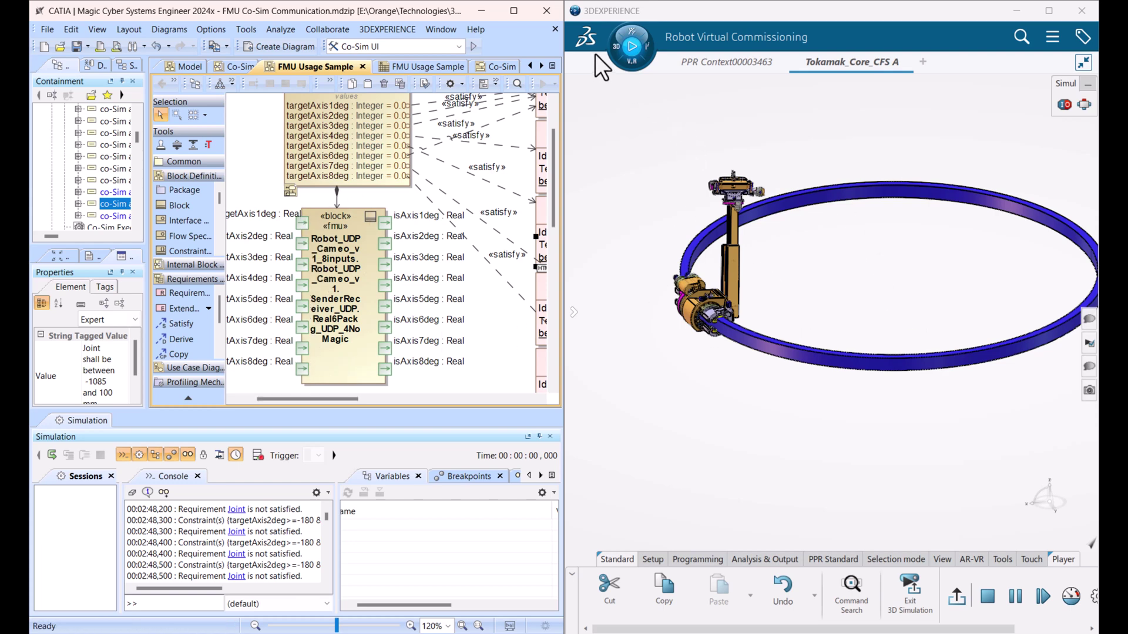
Step: Expand FMU.1 in the resource tree to show its FMU Behavior under Tokamak_Core_CFS A
{"action": "left_click", "coordinate": [577, 98]}
{"action": "left_click_drag", "start_coordinate": [664, 165], "coordinate": [667, 240]}
{"action": "left_click", "coordinate": [619, 210]}
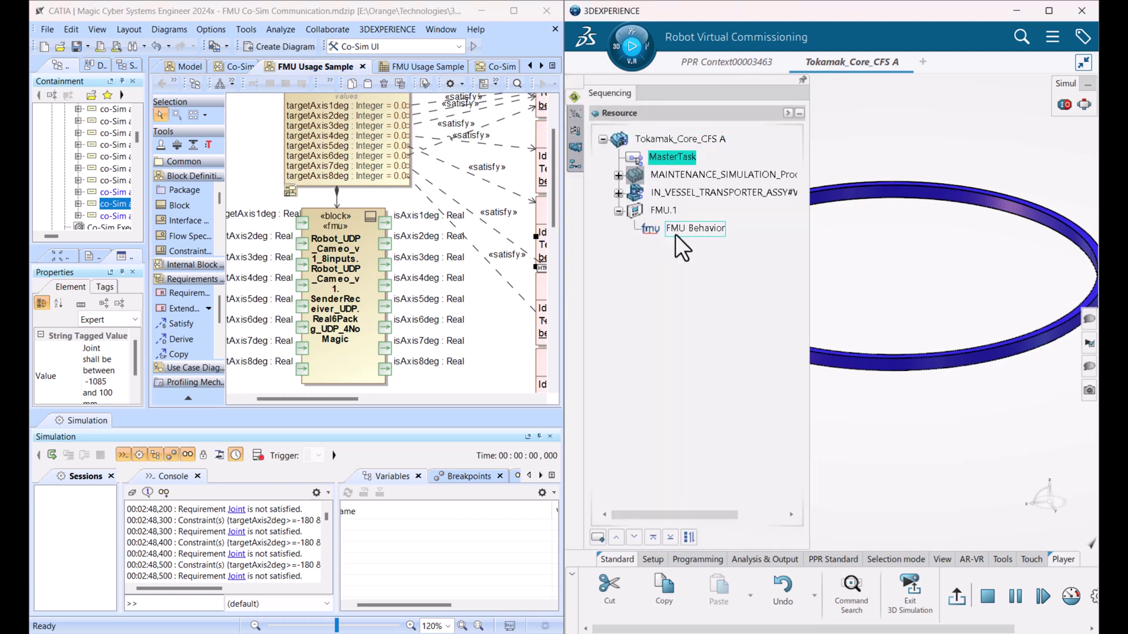
{"action": "left_click", "coordinate": [665, 213]}
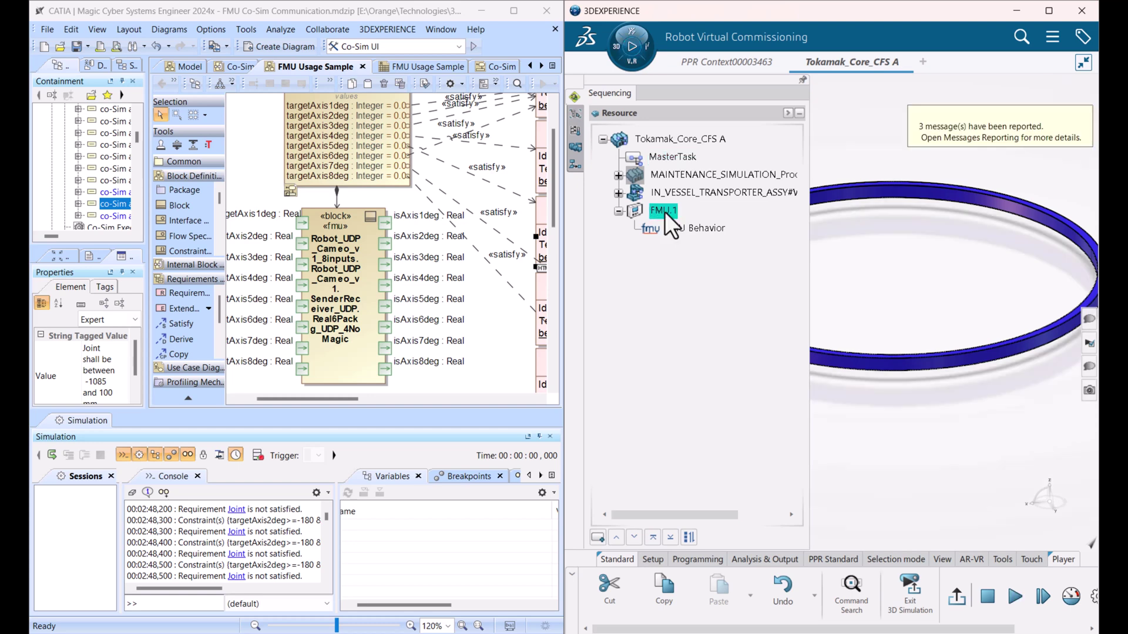
{"action": "right_click", "coordinate": [664, 211]}
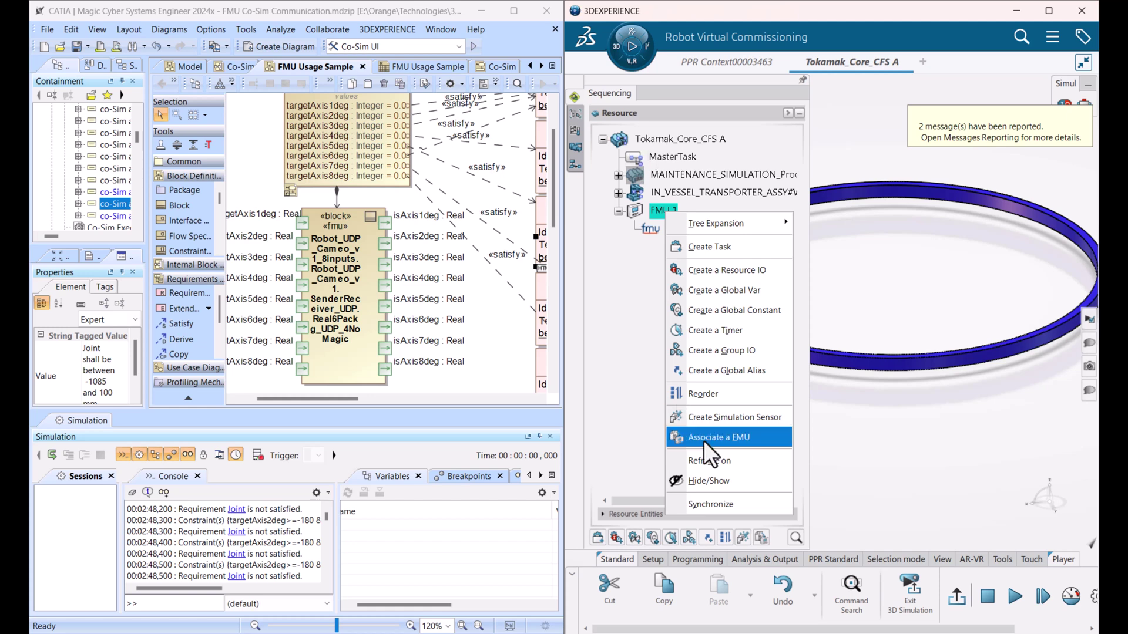
{"action": "left_click", "coordinate": [659, 137]}
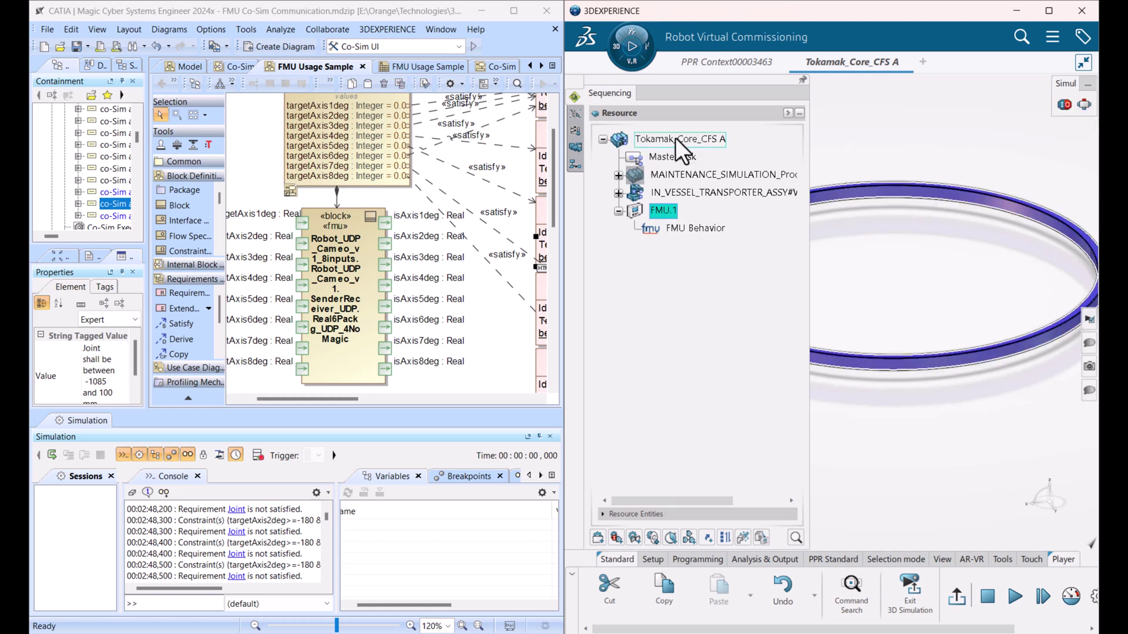
{"action": "left_click", "coordinate": [675, 138]}
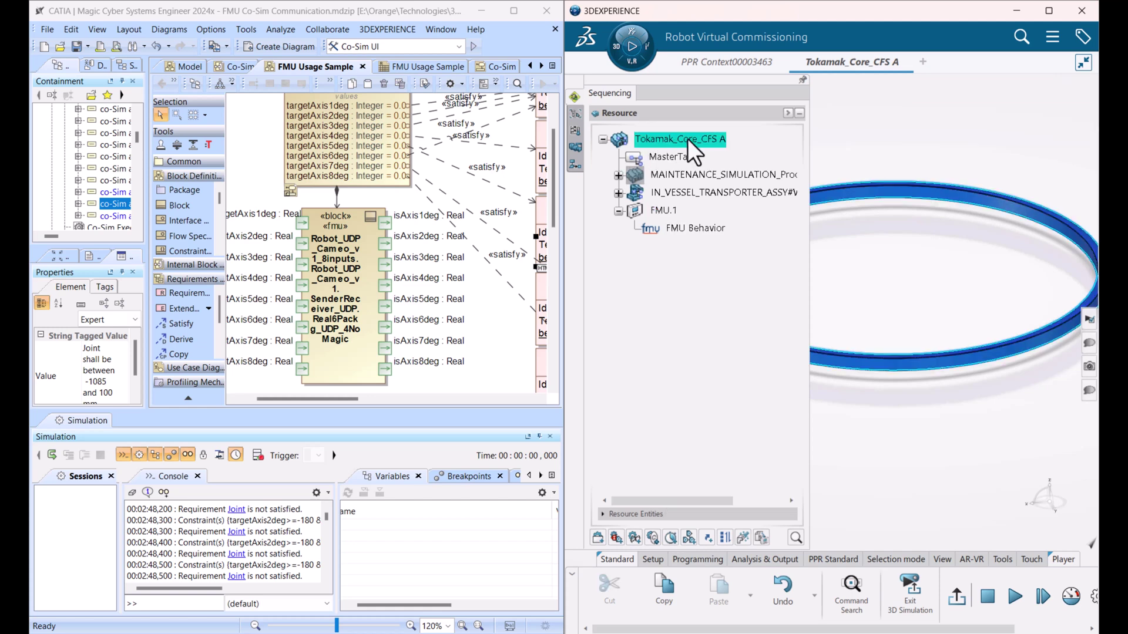
{"action": "right_click", "coordinate": [687, 139]}
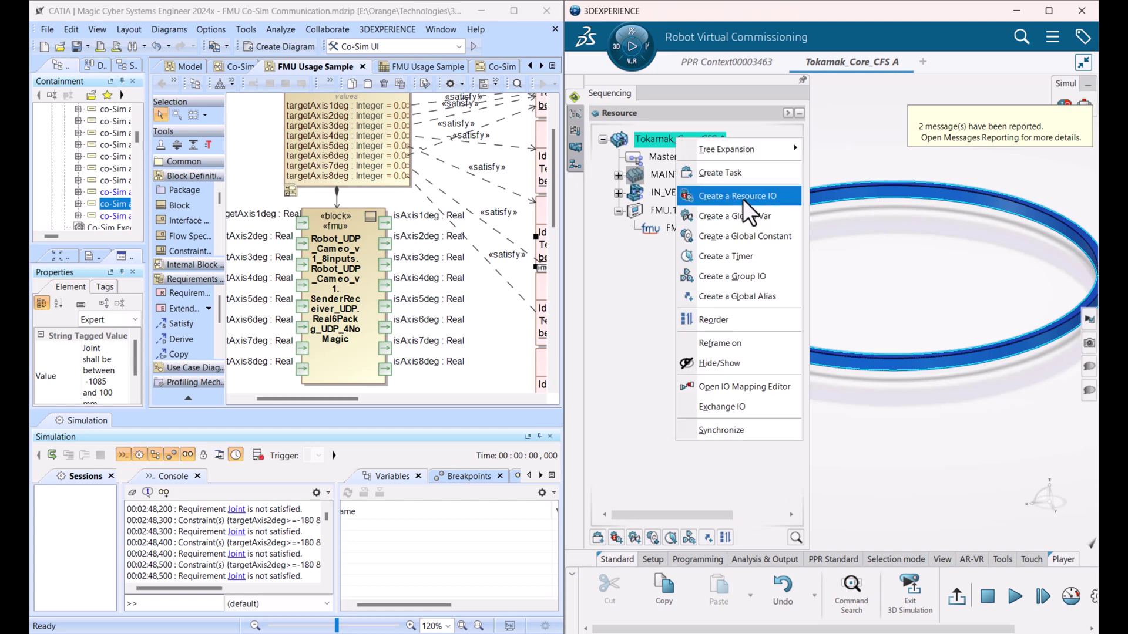
Step: Review the FMU-to-Command1–8 mapping in the IO Mapping Editor, then maximize 3DEXPERIENCE
{"action": "left_click", "coordinate": [707, 387]}
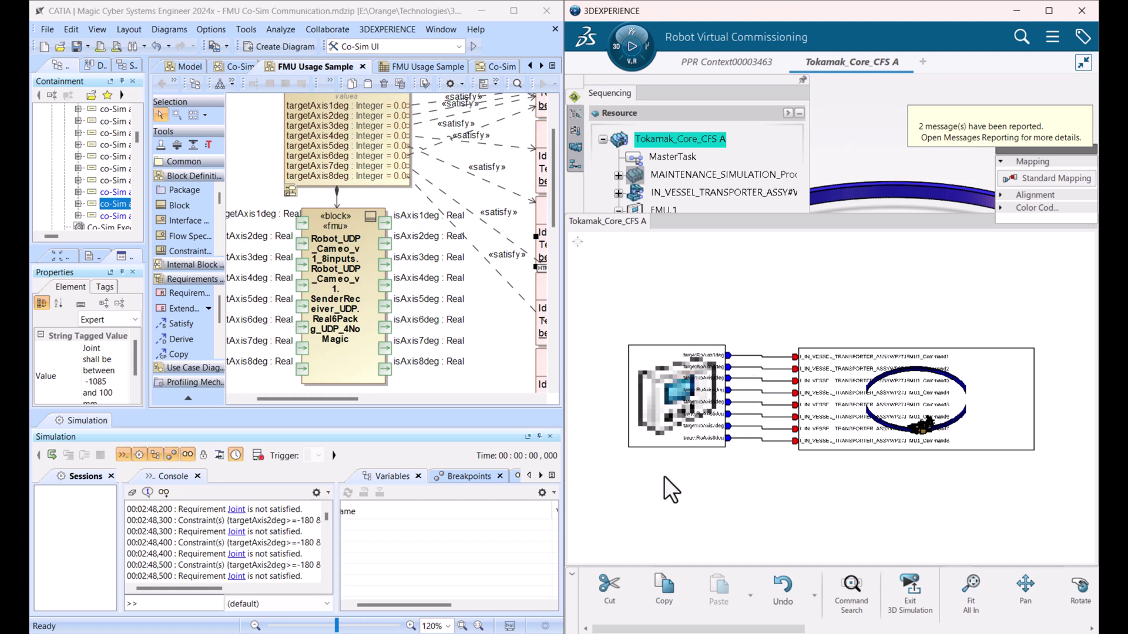
{"action": "middle_click_drag", "start_coordinate": [680, 452], "coordinate": [682, 407]}
{"action": "middle_click_drag", "start_coordinate": [673, 310], "coordinate": [754, 334]}
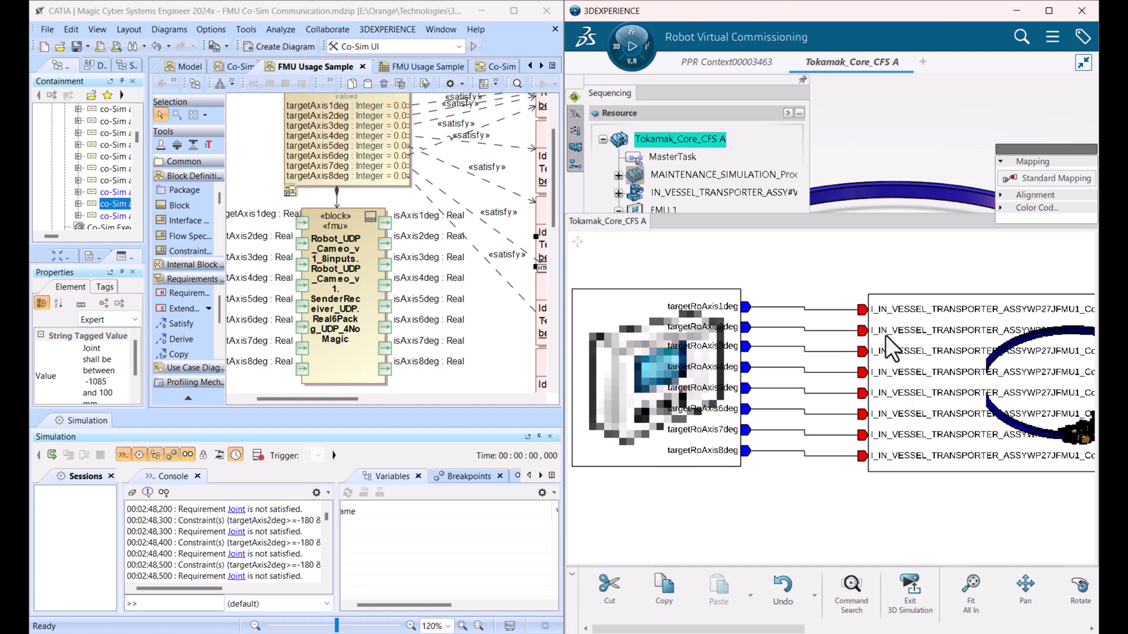
{"action": "left_click", "coordinate": [972, 376]}
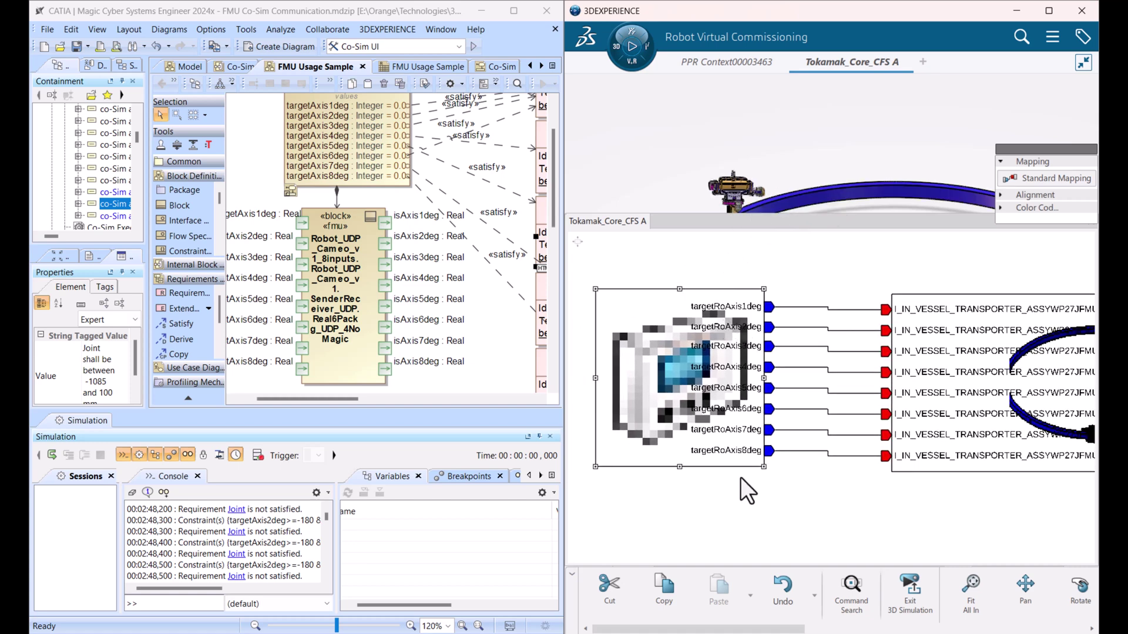
{"action": "middle_click_drag", "start_coordinate": [703, 505], "coordinate": [729, 526]}
{"action": "middle_click_drag", "start_coordinate": [796, 493], "coordinate": [709, 481]}
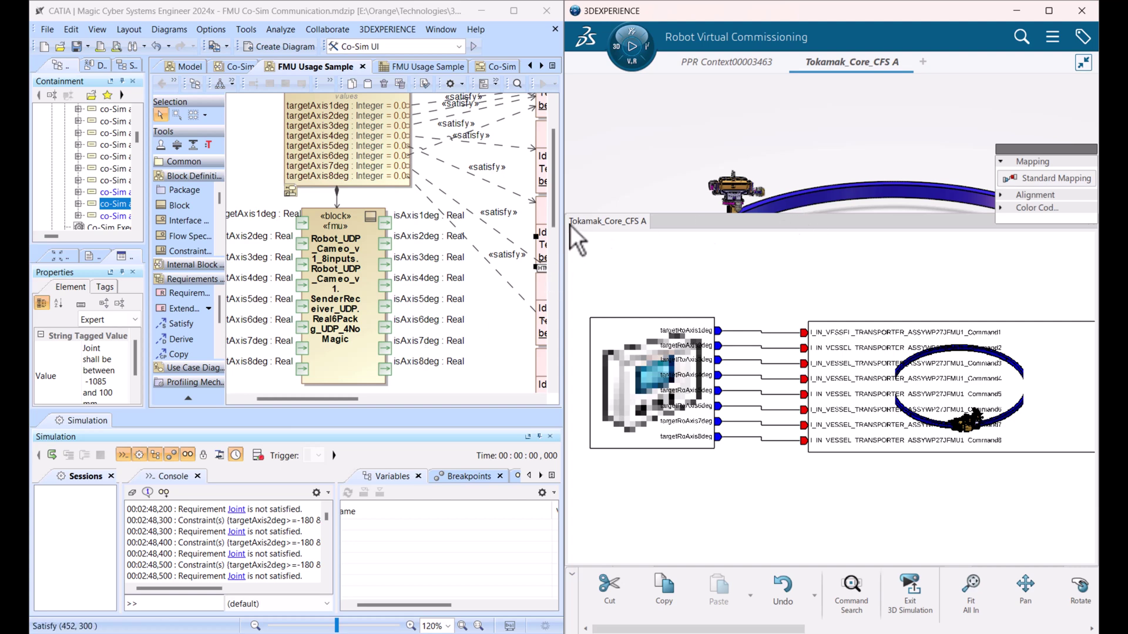
{"action": "left_click", "coordinate": [1049, 11]}
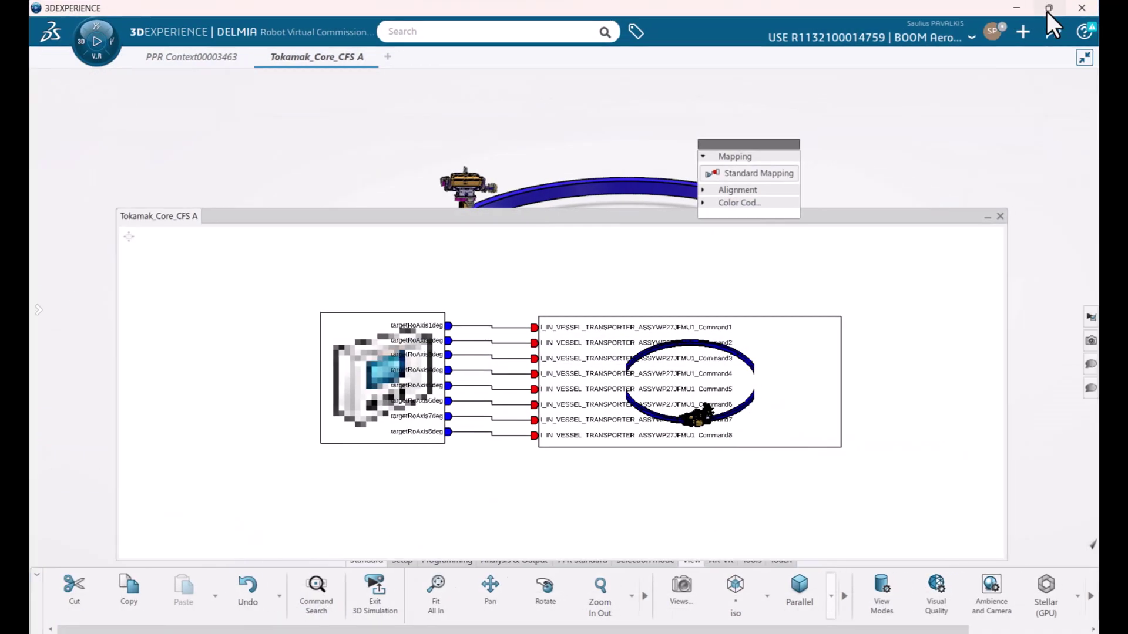
Step: Close the IO mapping schematic and apply the GeneralView simulation state
{"action": "left_click", "coordinate": [1000, 217]}
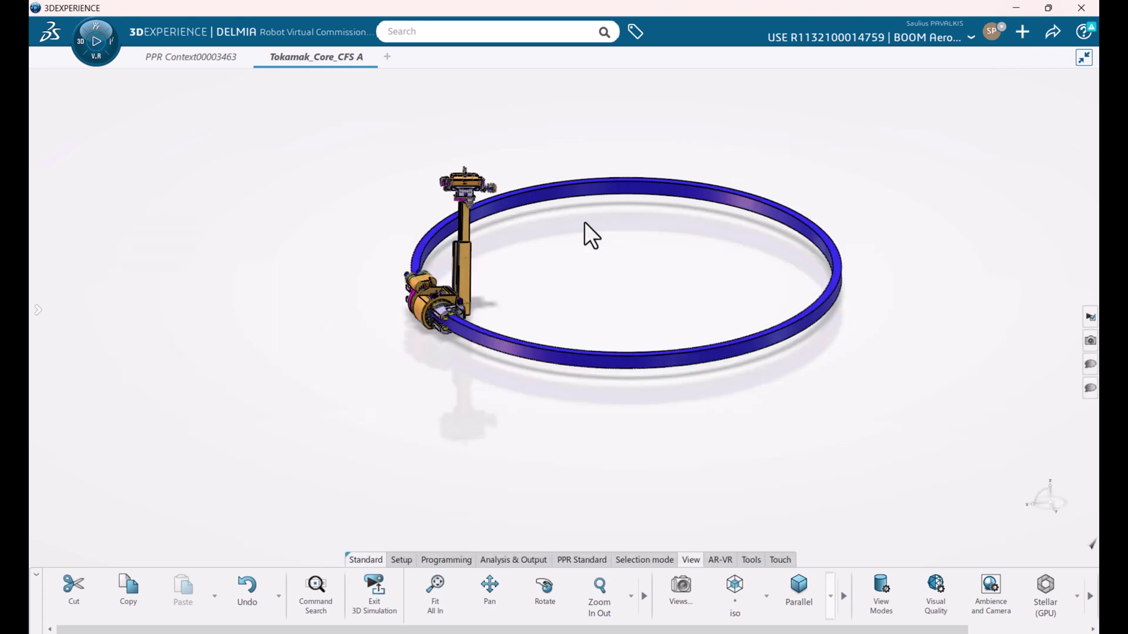
{"action": "middle_click_drag", "start_coordinate": [346, 356], "coordinate": [391, 402]}
{"action": "left_click", "coordinate": [1089, 350]}
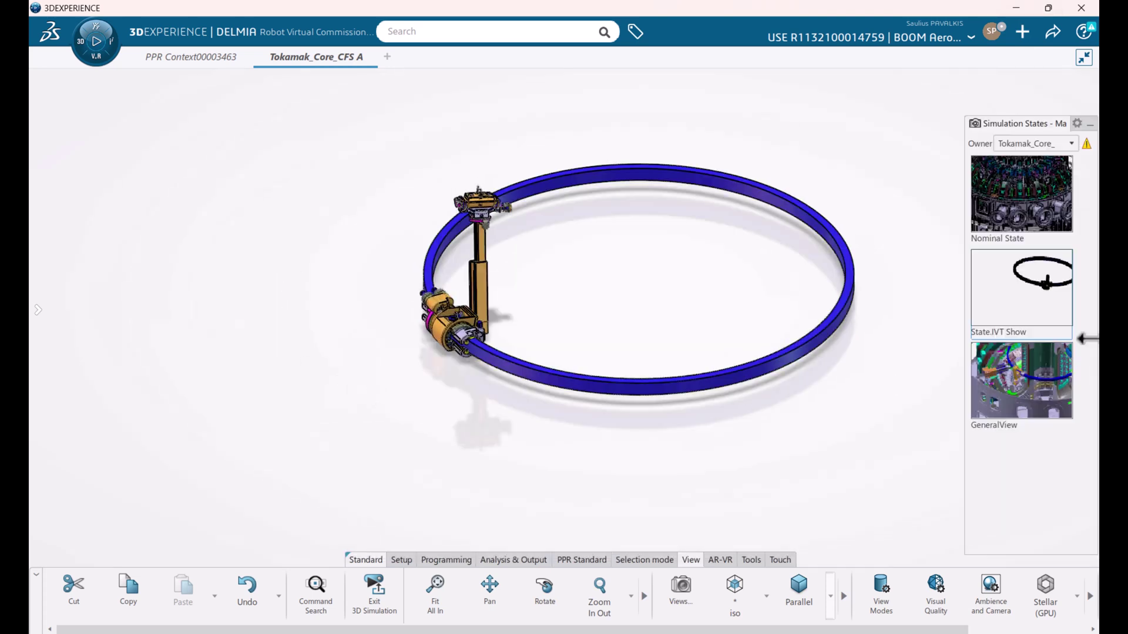
{"action": "right_click", "coordinate": [1016, 368]}
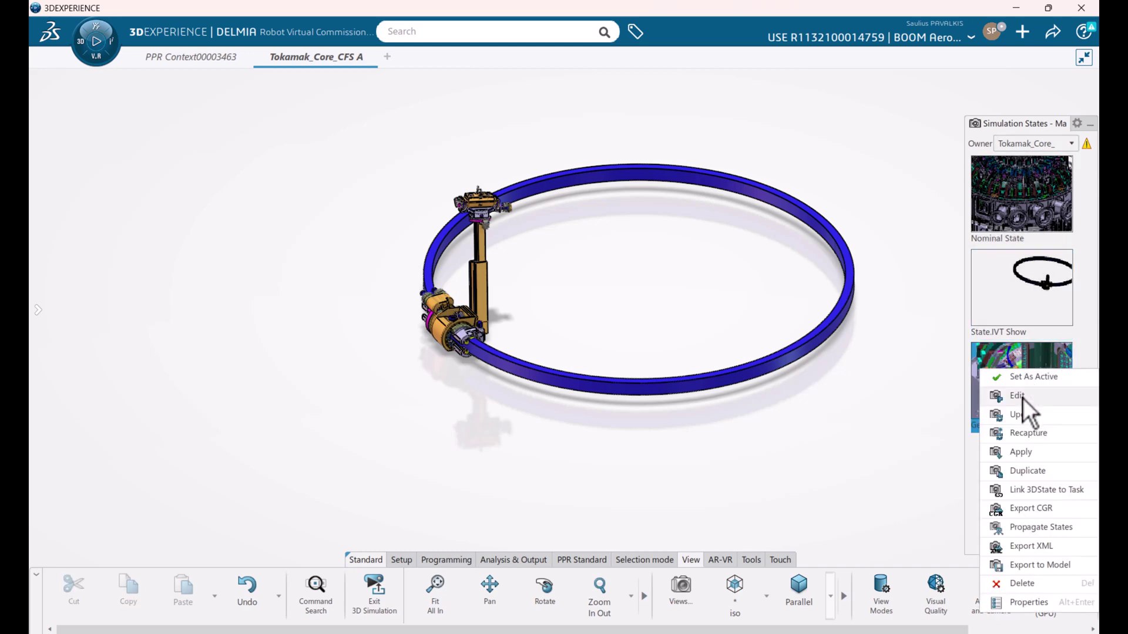
{"action": "left_click", "coordinate": [1026, 453]}
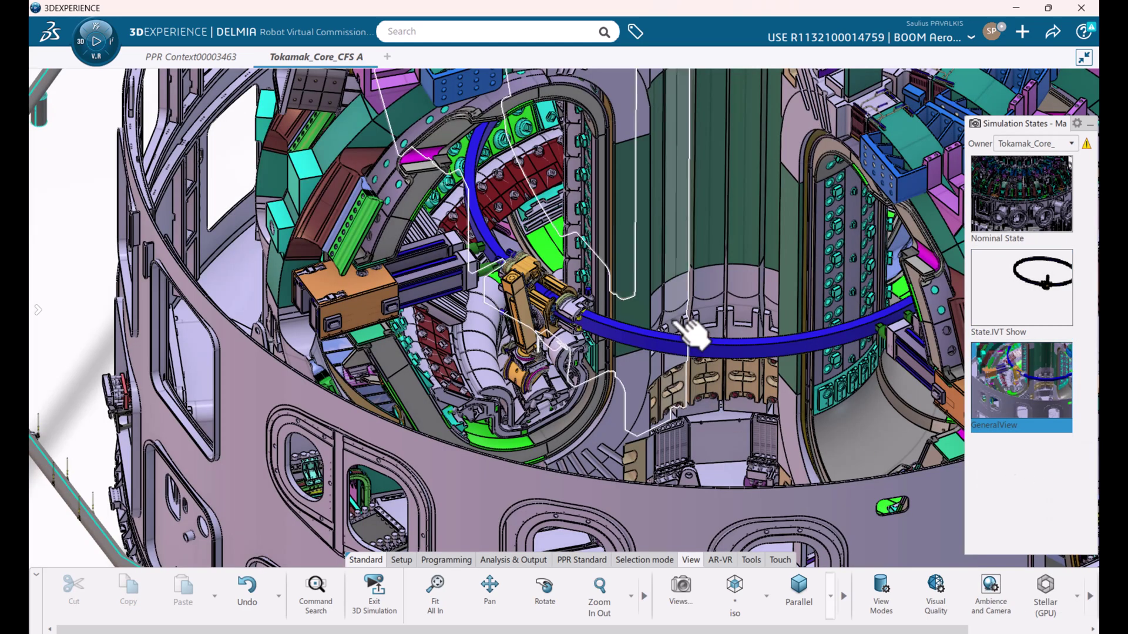
Step: Rotate the tokamak to a side-on view and dock 3DEXPERIENCE on the right half
{"action": "scroll", "coordinate": [672, 332], "scroll_direction": "down", "scroll_amount": 10}
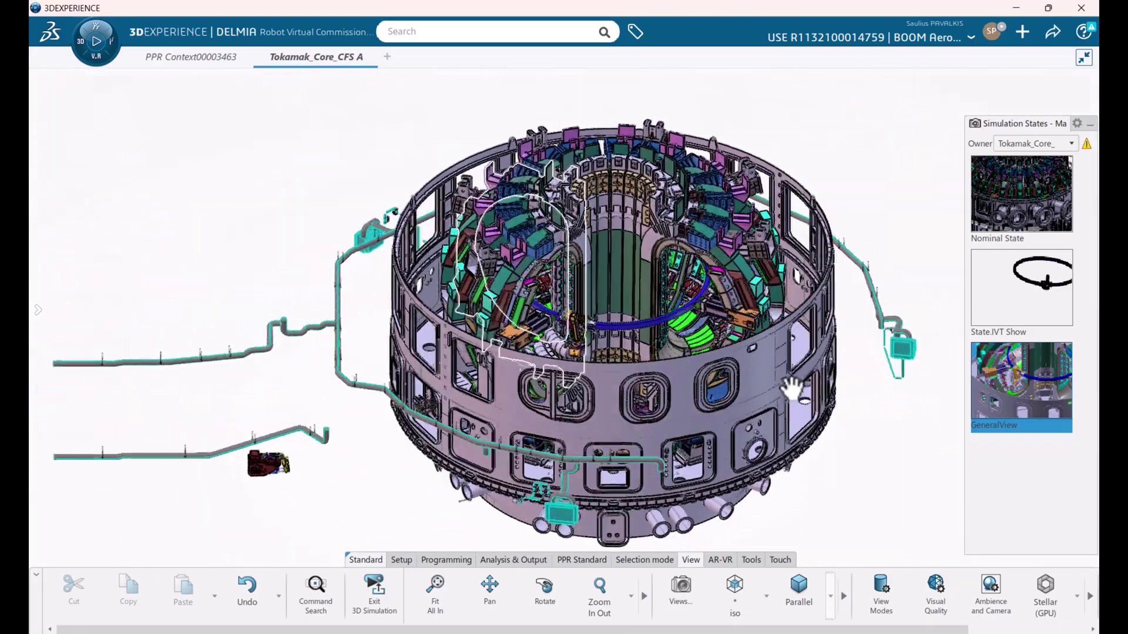
{"action": "middle_click_drag", "start_coordinate": [564, 446], "coordinate": [717, 379]}
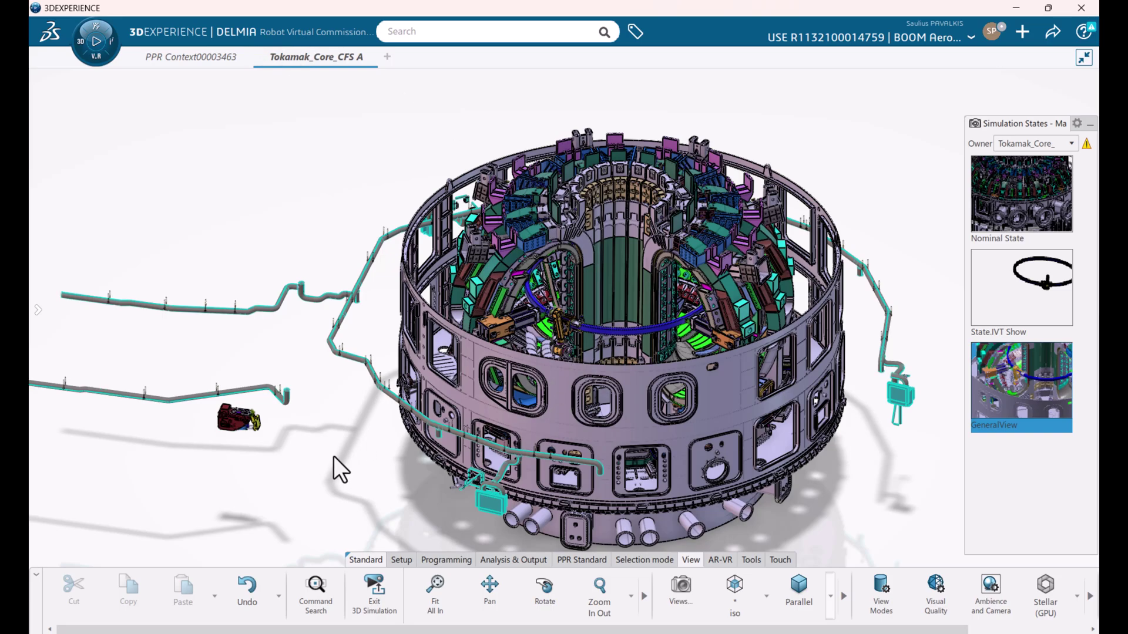
{"action": "middle_click_drag", "start_coordinate": [334, 466], "coordinate": [257, 445]}
{"action": "left_click_drag", "start_coordinate": [544, 5], "coordinate": [1098, 230]}
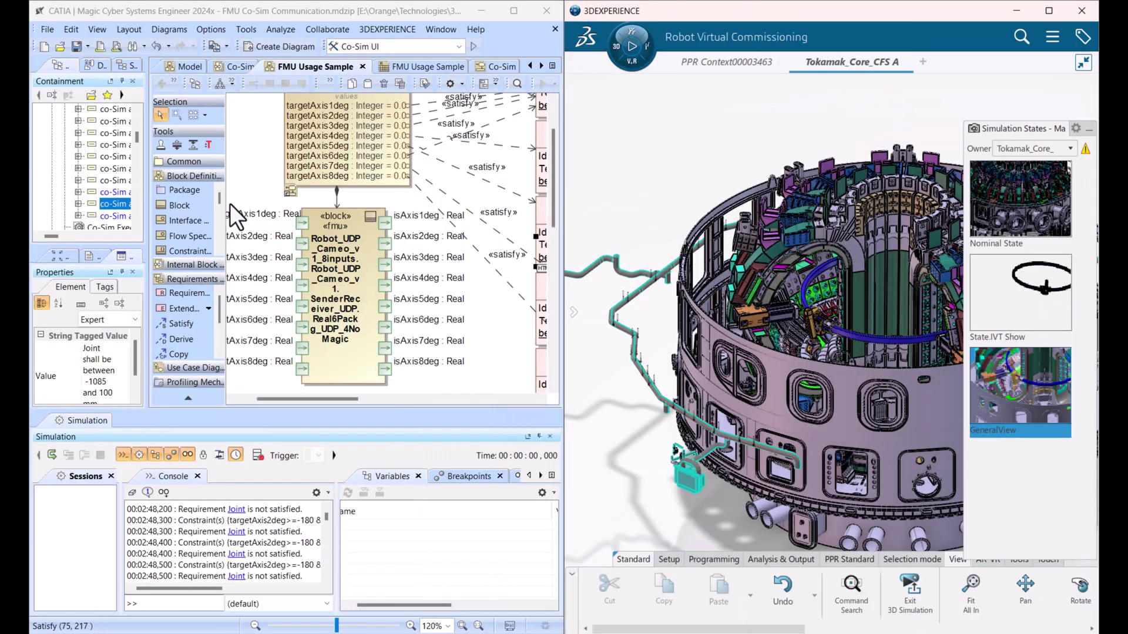
Step: Scroll the FMU Usage Sample diagram to the Co-Sim block and dock CATIA Magic left
{"action": "left_click", "coordinate": [515, 11]}
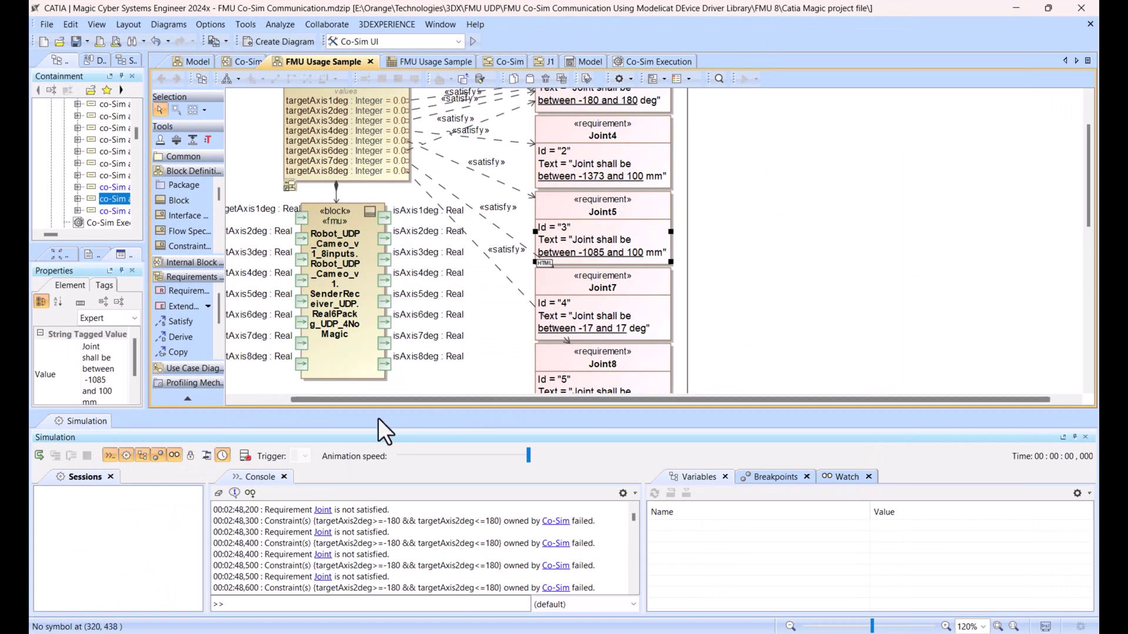
{"action": "scroll", "coordinate": [501, 338], "scroll_direction": "up", "scroll_amount": 3}
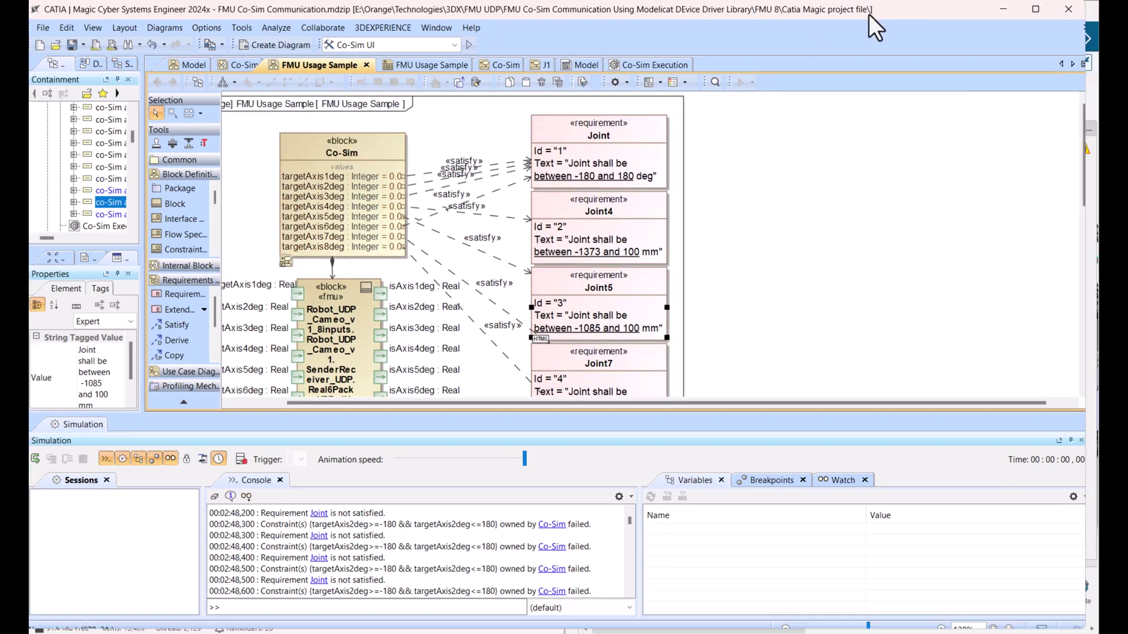
{"action": "left_click_drag", "start_coordinate": [869, 15], "coordinate": [23, 188]}
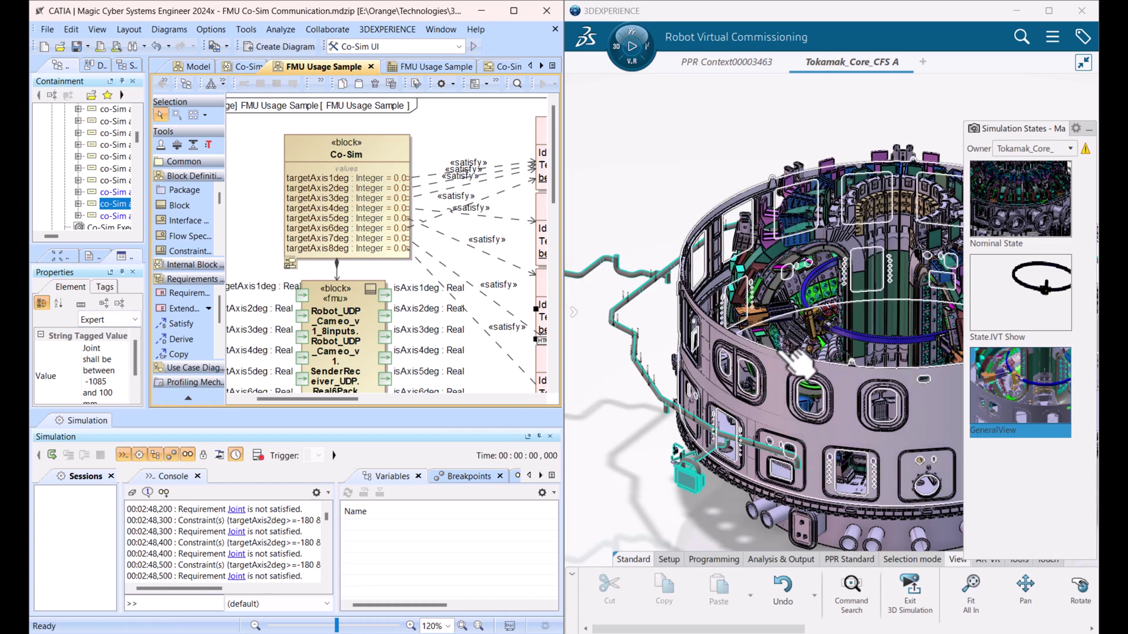
{"action": "mouse_move", "coordinate": [681, 264]}
{"action": "middle_mouse_down"}
{"action": "mouse_move", "coordinate": [659, 214]}
{"action": "mouse_move", "coordinate": [670, 278]}
{"action": "middle_mouse_up"}
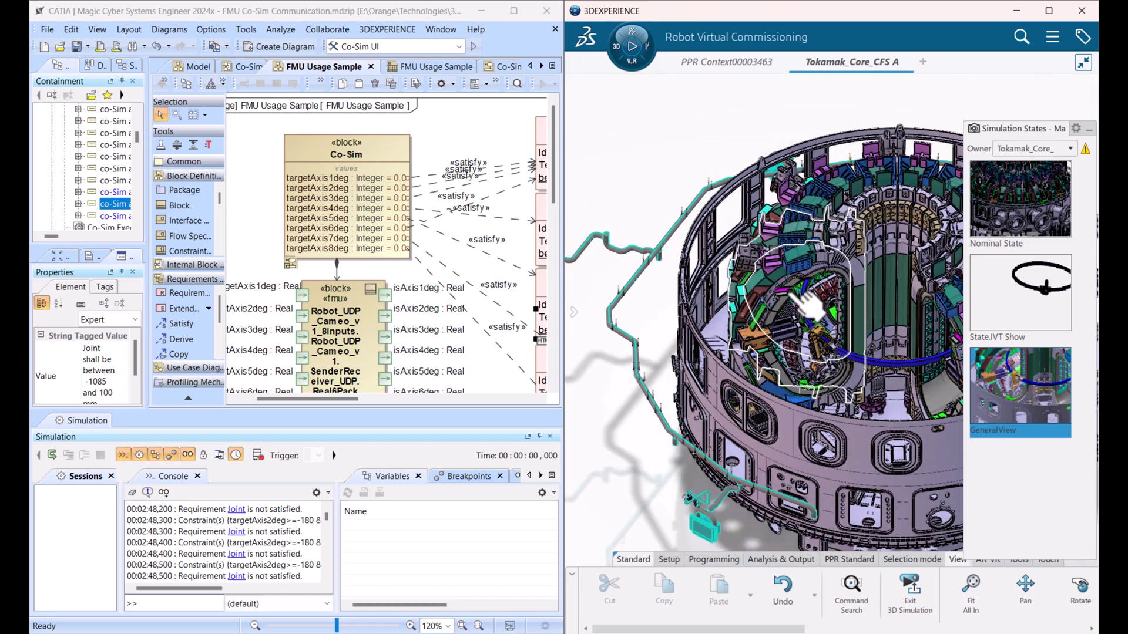
Step: Expand IN_VESSEL_TRANSPORTER_AS in the resources tree, start playback, and zoom onto the robot arm
{"action": "left_click", "coordinate": [575, 114]}
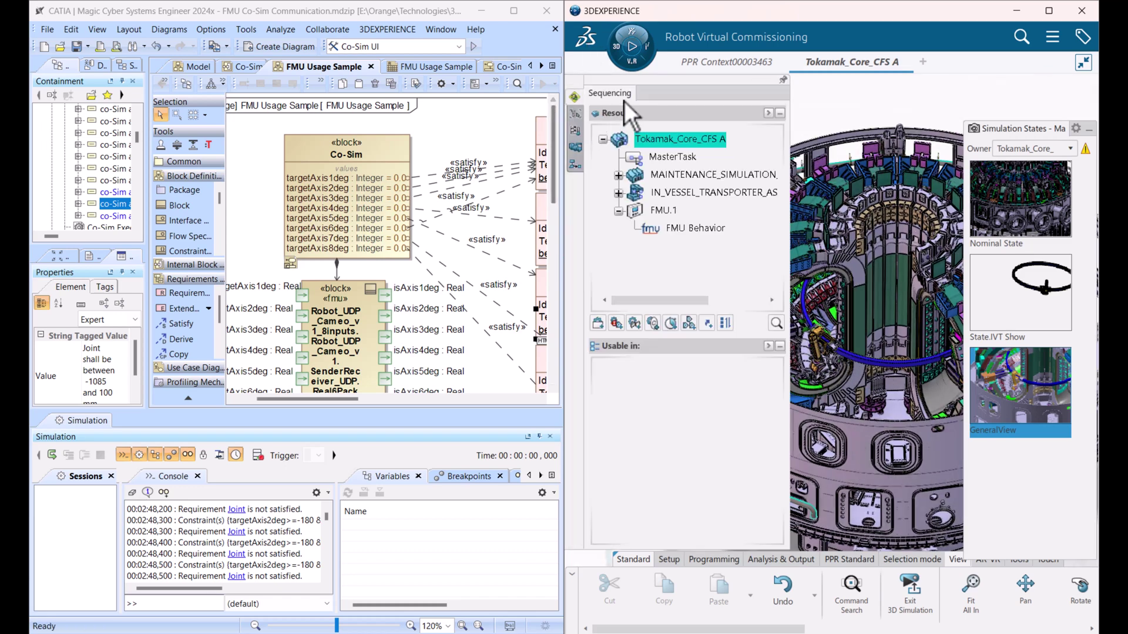
{"action": "left_click", "coordinate": [618, 193]}
{"action": "left_click", "coordinate": [681, 210]}
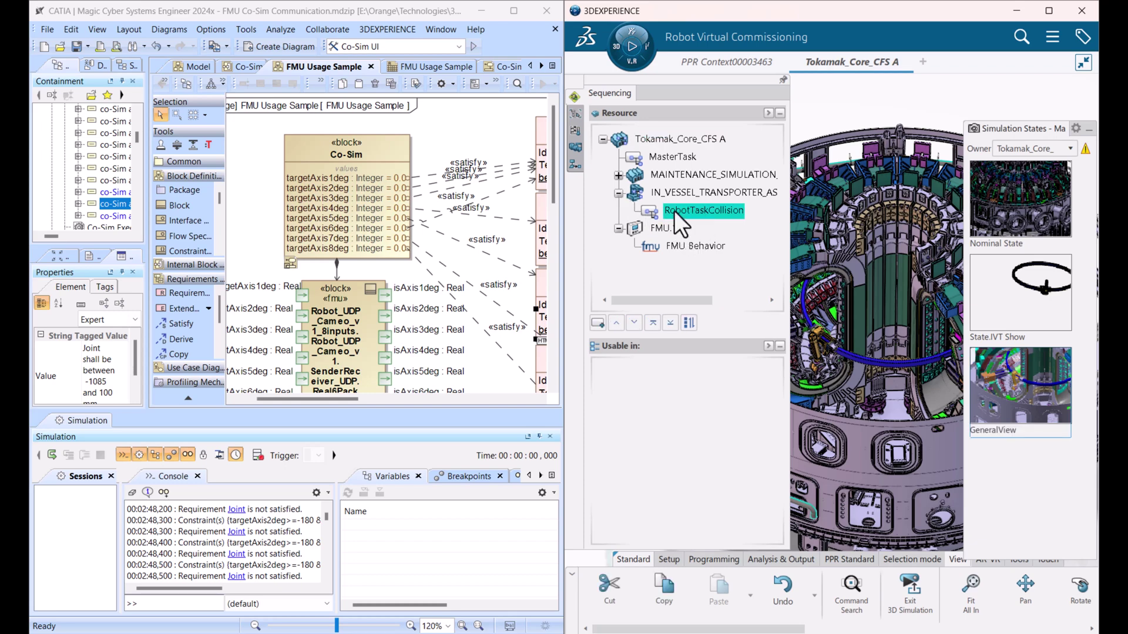
{"action": "left_click", "coordinate": [1089, 128]}
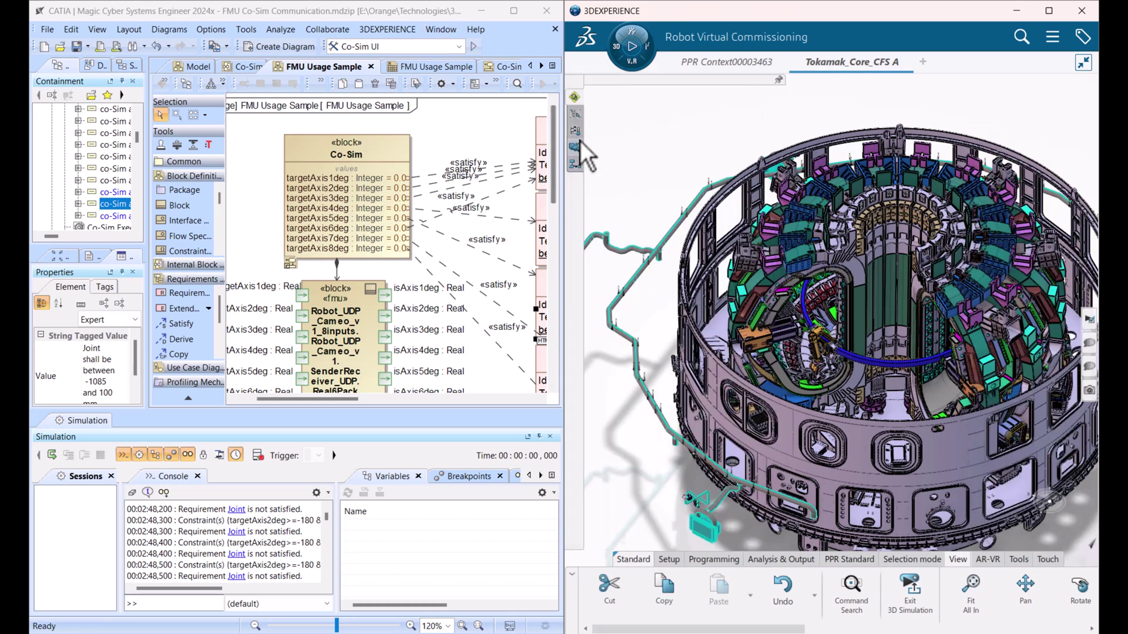
{"action": "left_click", "coordinate": [582, 148]}
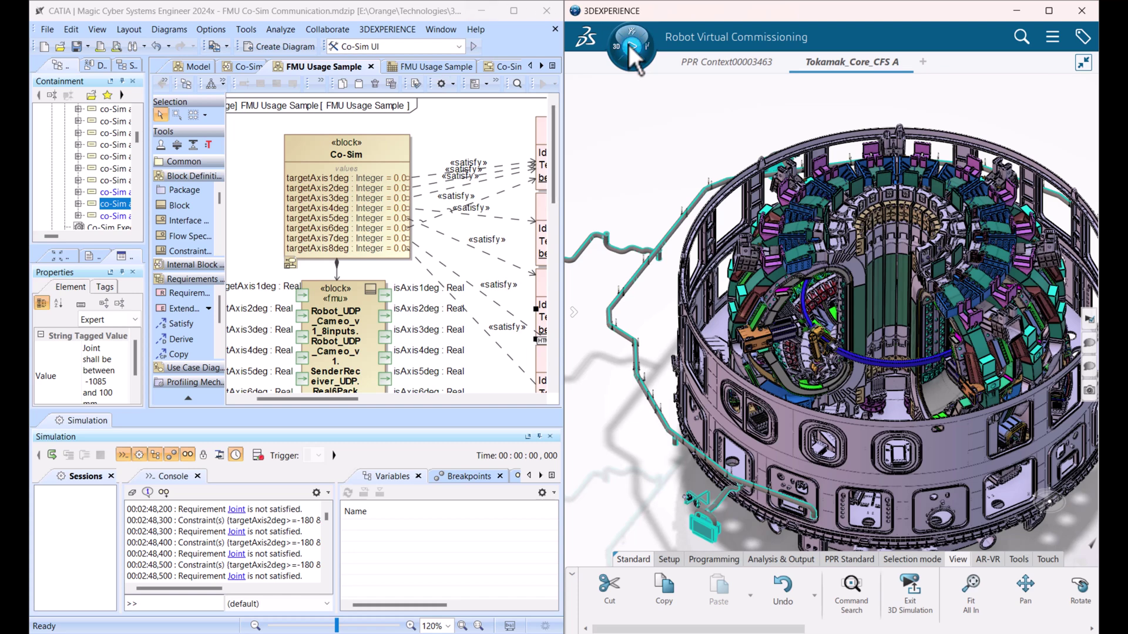
{"action": "left_click", "coordinate": [628, 44]}
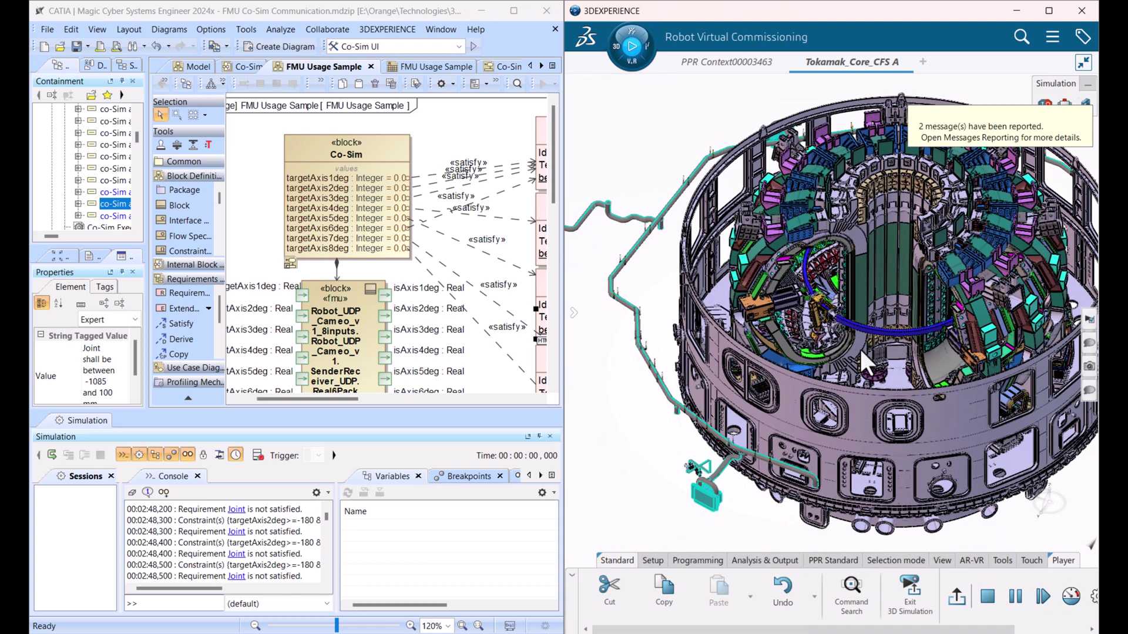
{"action": "scroll", "coordinate": [869, 359], "scroll_direction": "up", "scroll_amount": 5}
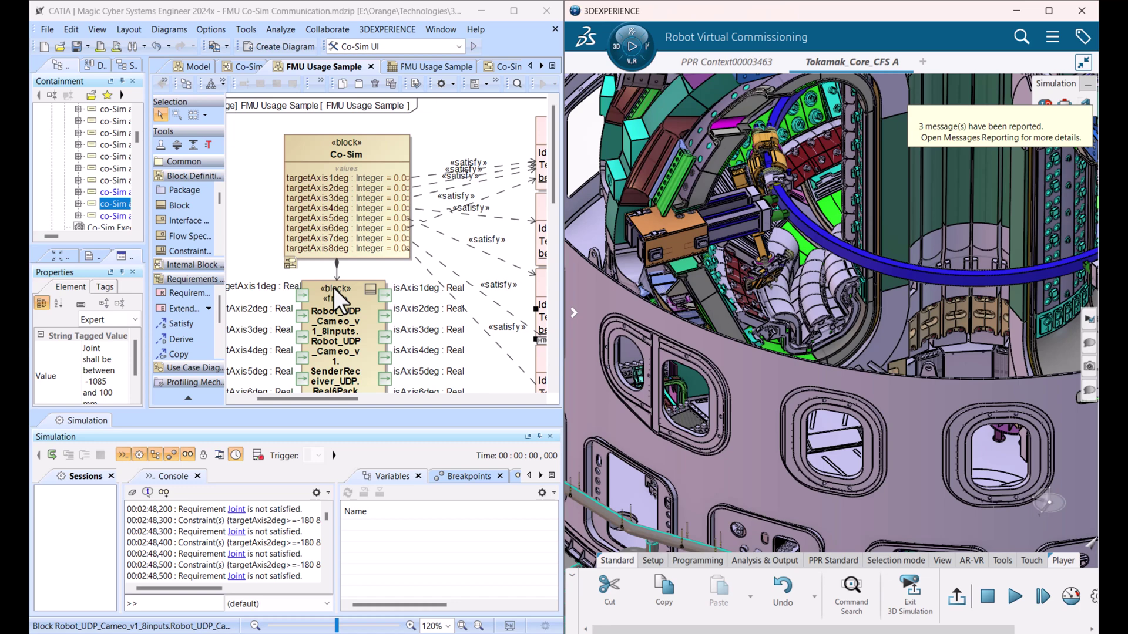
Step: Inspect the vessel wall ports and robot arm from several angles, then maximize CATIA Magic
{"action": "scroll", "coordinate": [333, 288], "scroll_direction": "down", "scroll_amount": 3}
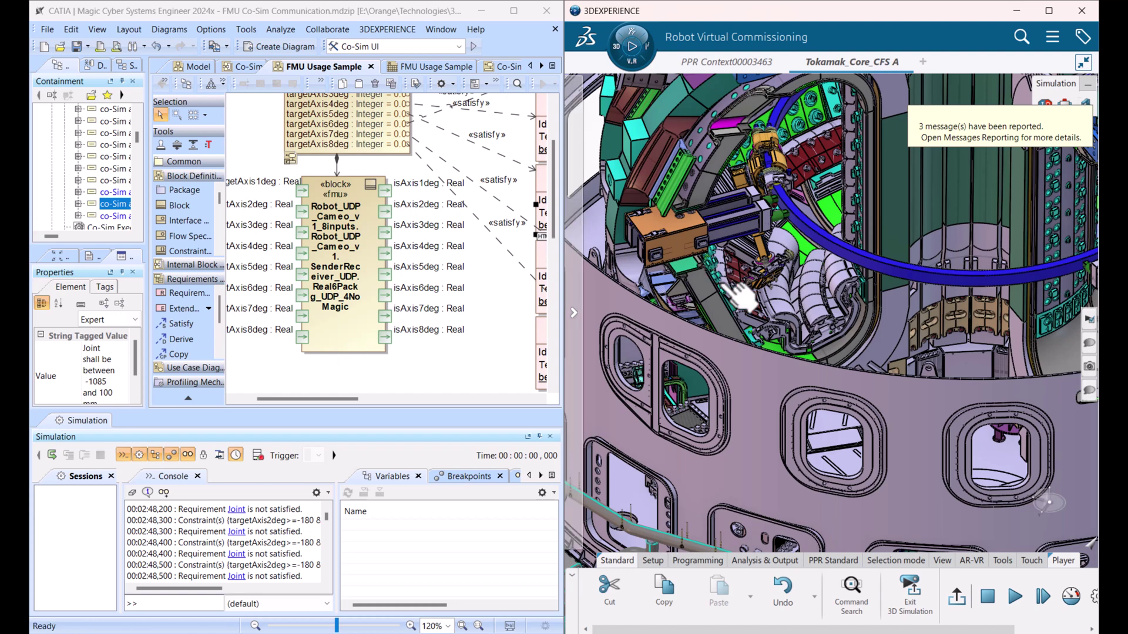
{"action": "middle_click_drag", "start_coordinate": [723, 388], "coordinate": [651, 298]}
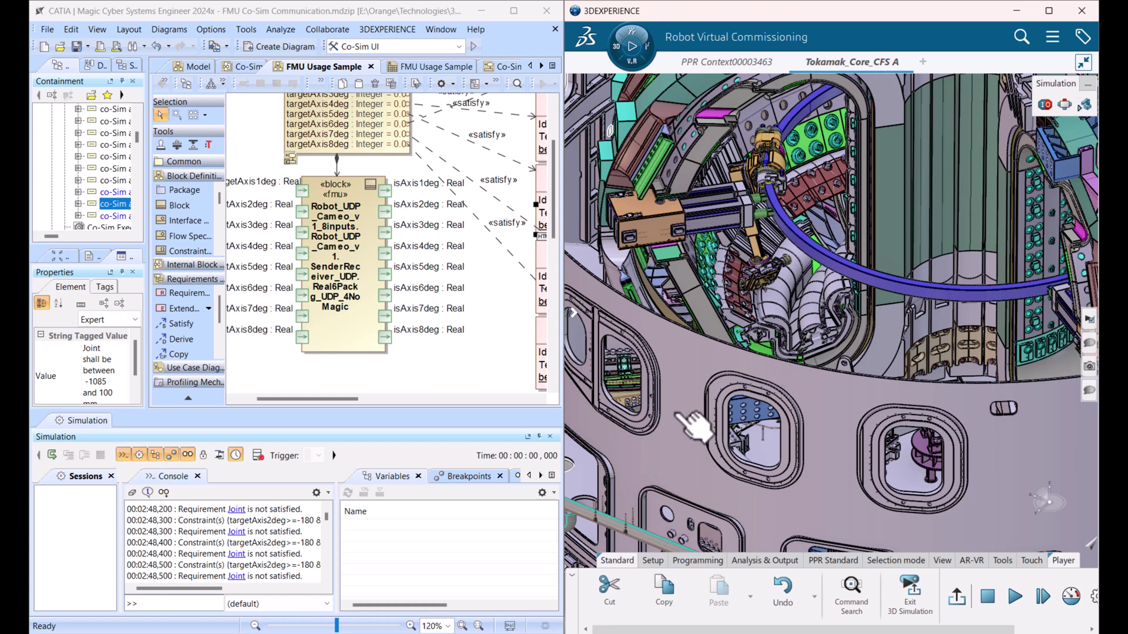
{"action": "middle_click_drag", "start_coordinate": [685, 403], "coordinate": [748, 383]}
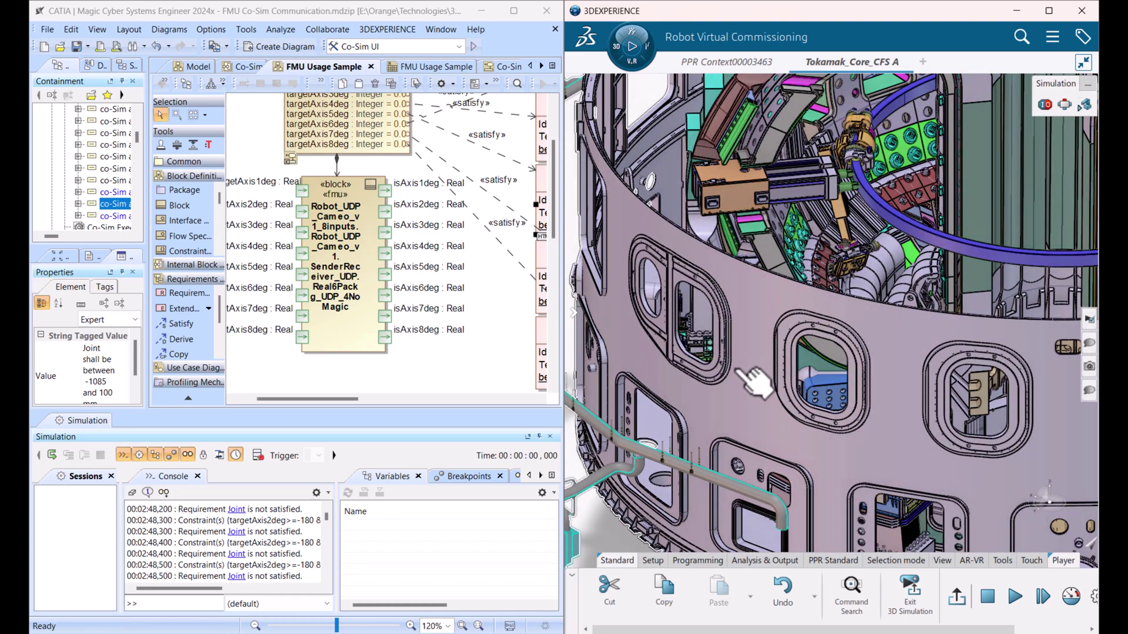
{"action": "middle_click_drag", "start_coordinate": [764, 400], "coordinate": [914, 317]}
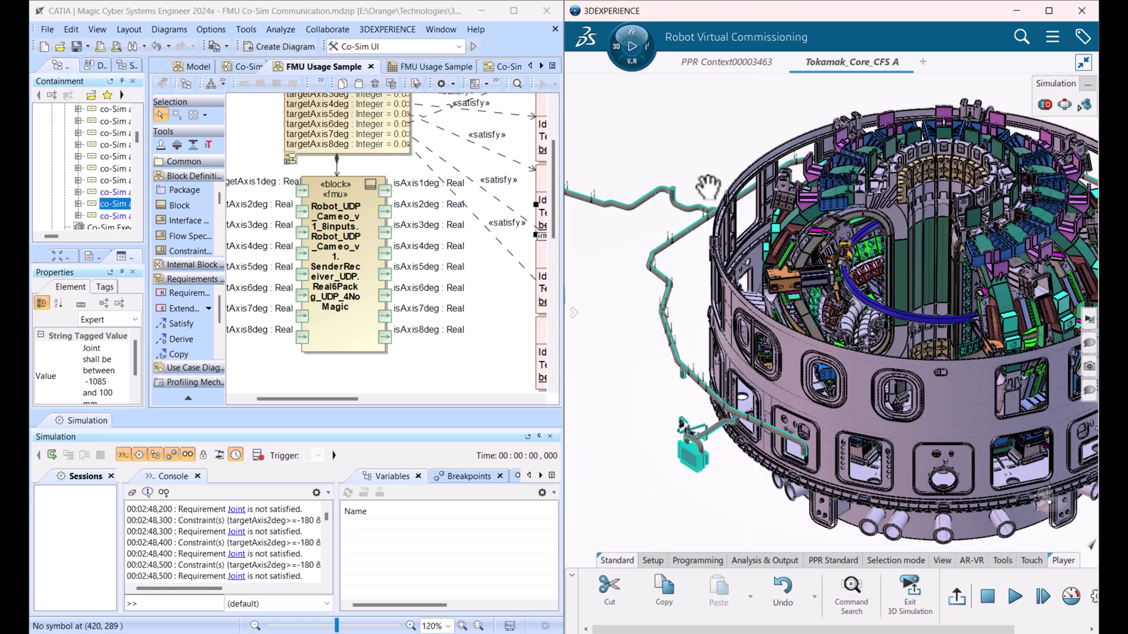
{"action": "scroll", "coordinate": [708, 187], "scroll_direction": "up", "scroll_amount": 5}
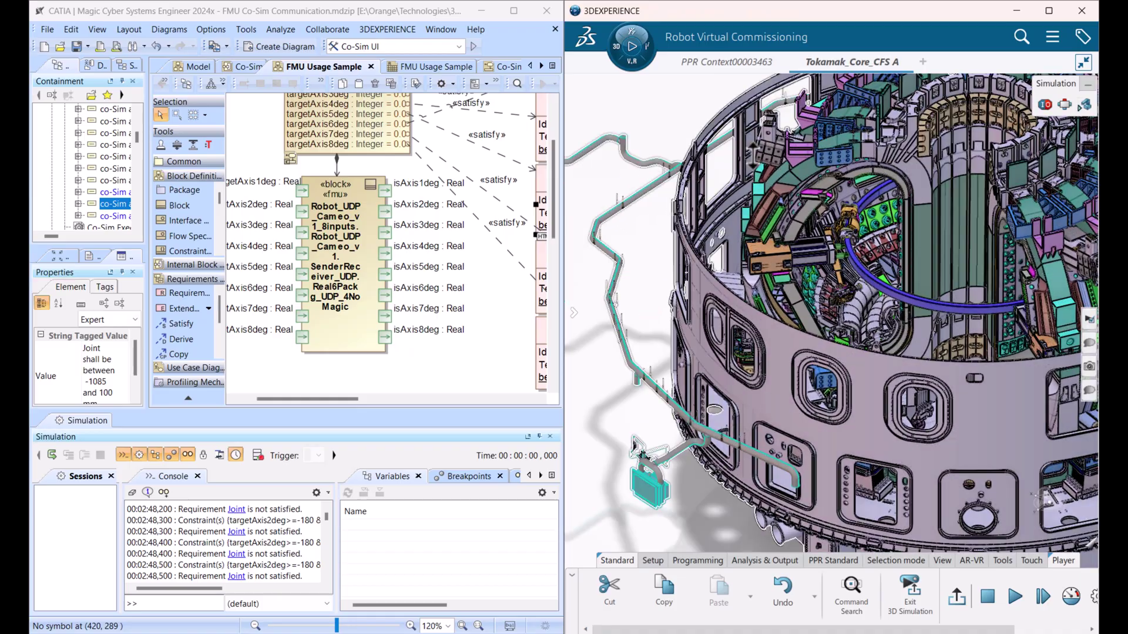
{"action": "scroll", "coordinate": [651, 264], "scroll_direction": "up", "scroll_amount": 3}
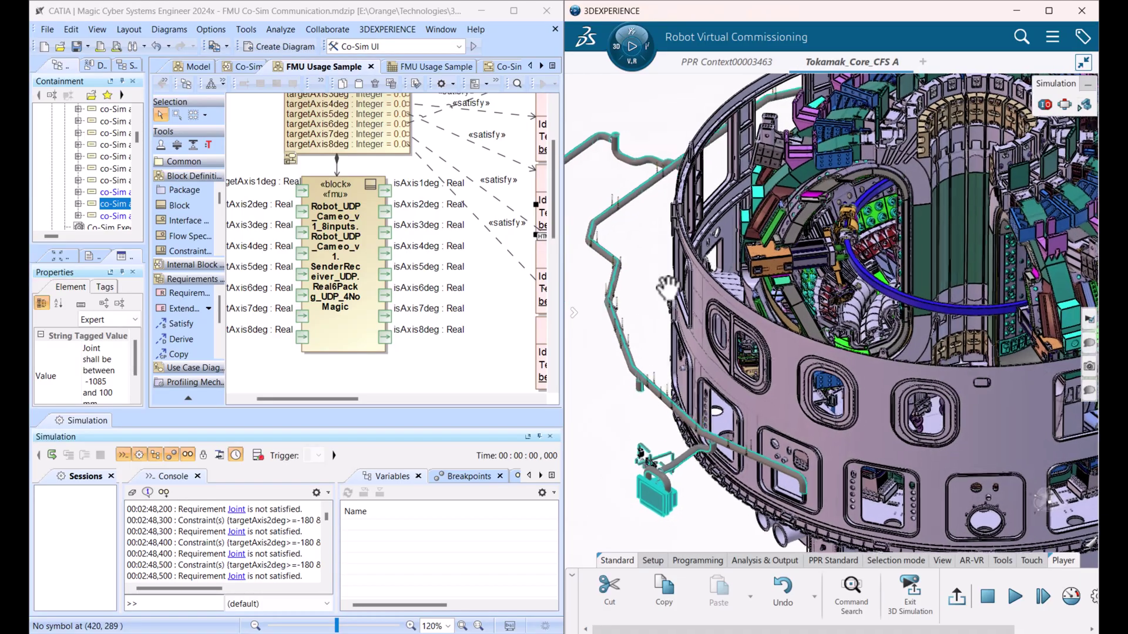
{"action": "middle_click_drag", "start_coordinate": [674, 289], "coordinate": [602, 252]}
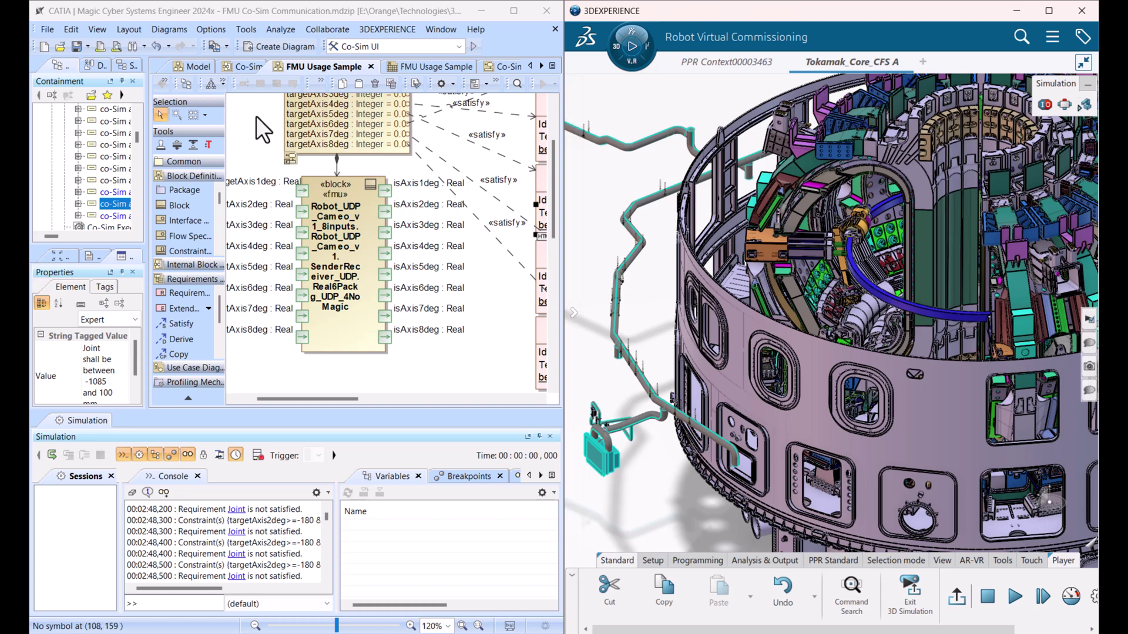
{"action": "left_click", "coordinate": [513, 10]}
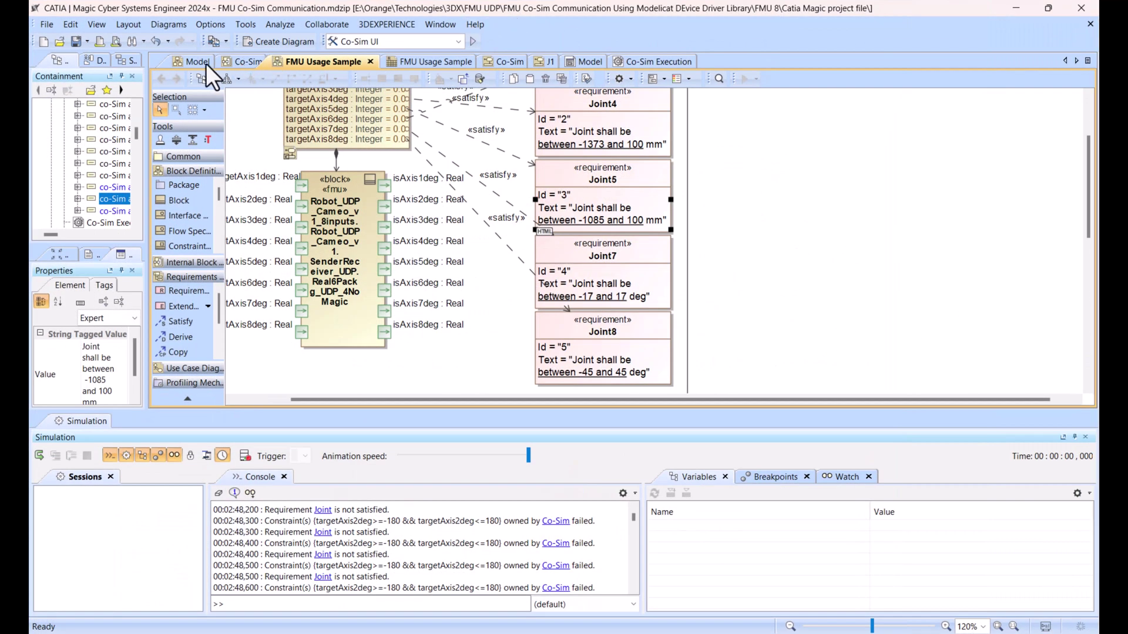
Step: Open the Co-Sim With FMU Communication Interface diagram and enlarge its drawing area
{"action": "left_click", "coordinate": [198, 62]}
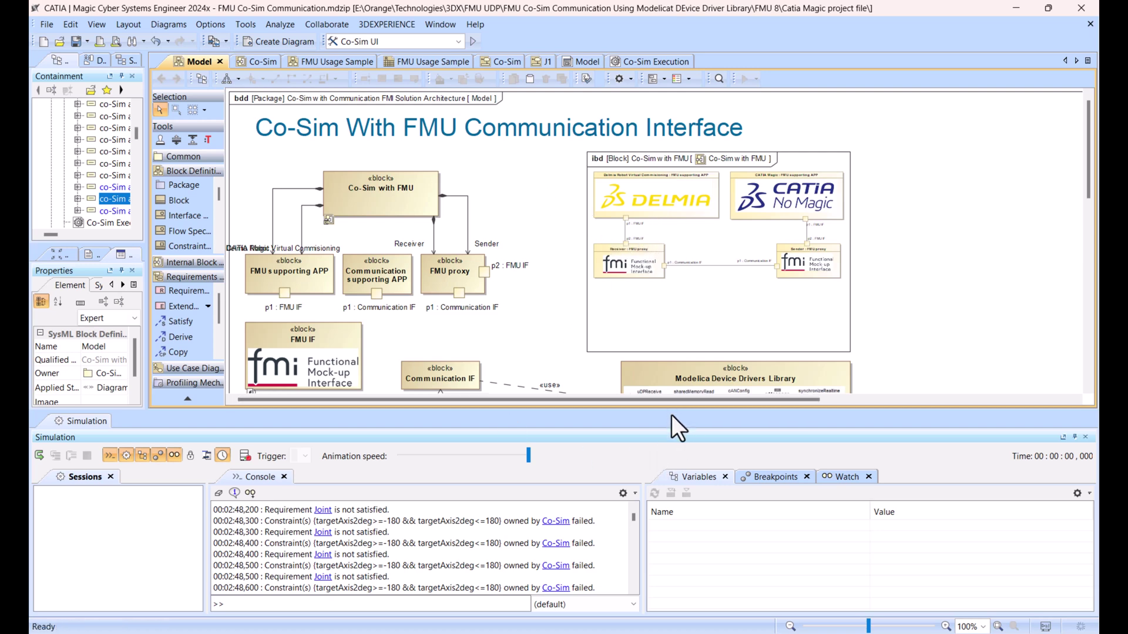
{"action": "left_click_drag", "start_coordinate": [670, 415], "coordinate": [670, 511]}
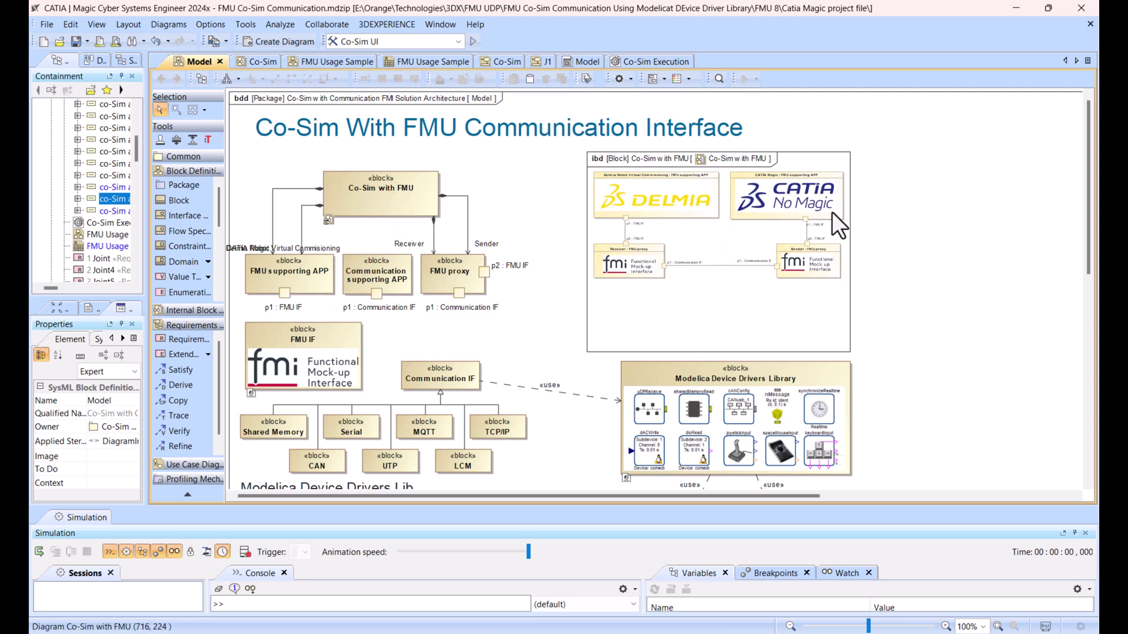
{"action": "scroll", "coordinate": [900, 235], "scroll_direction": "up", "scroll_amount": 3, "text": "ctrl"}
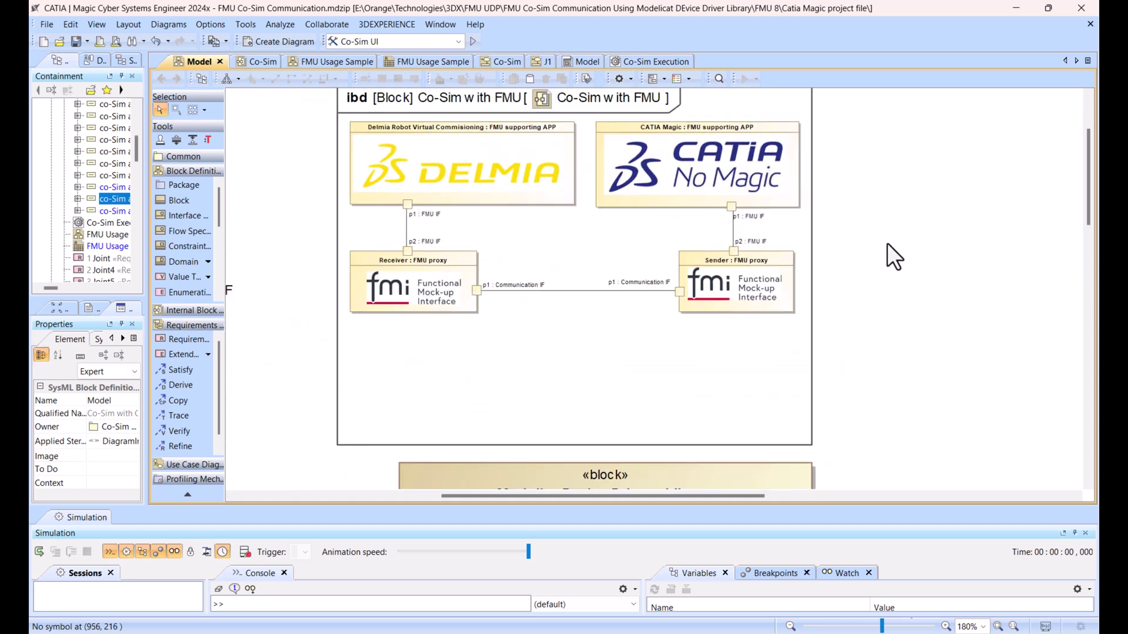
{"action": "scroll", "coordinate": [896, 241], "scroll_direction": "up", "scroll_amount": 2, "text": "ctrl"}
{"action": "scroll", "coordinate": [335, 236], "scroll_direction": "up", "scroll_amount": 3}
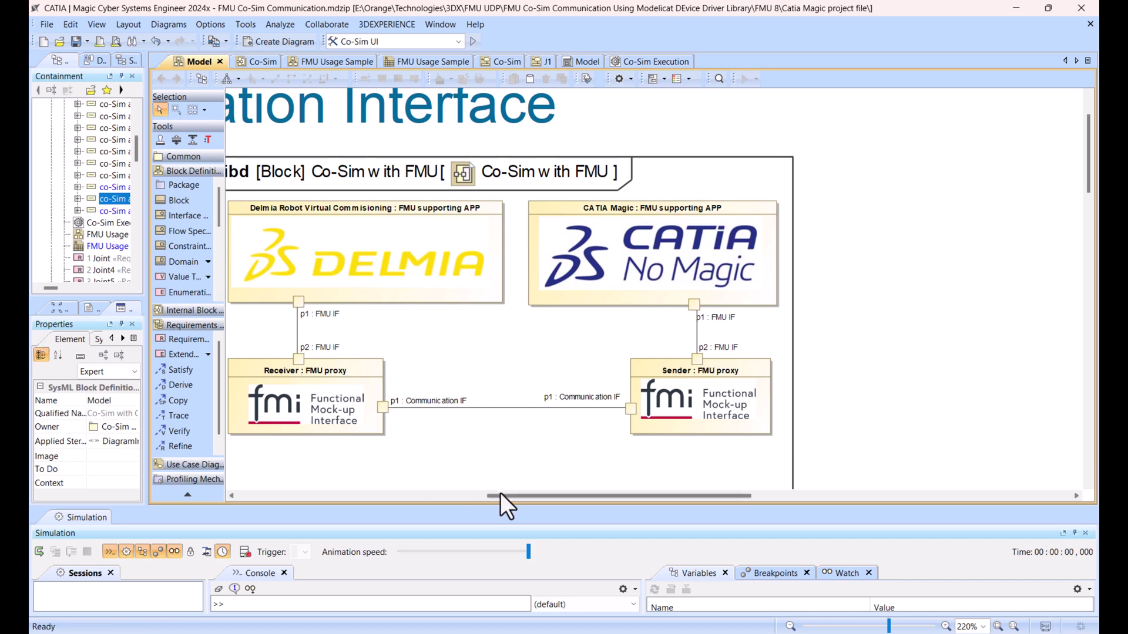
{"action": "left_click_drag", "start_coordinate": [503, 496], "coordinate": [442, 500]}
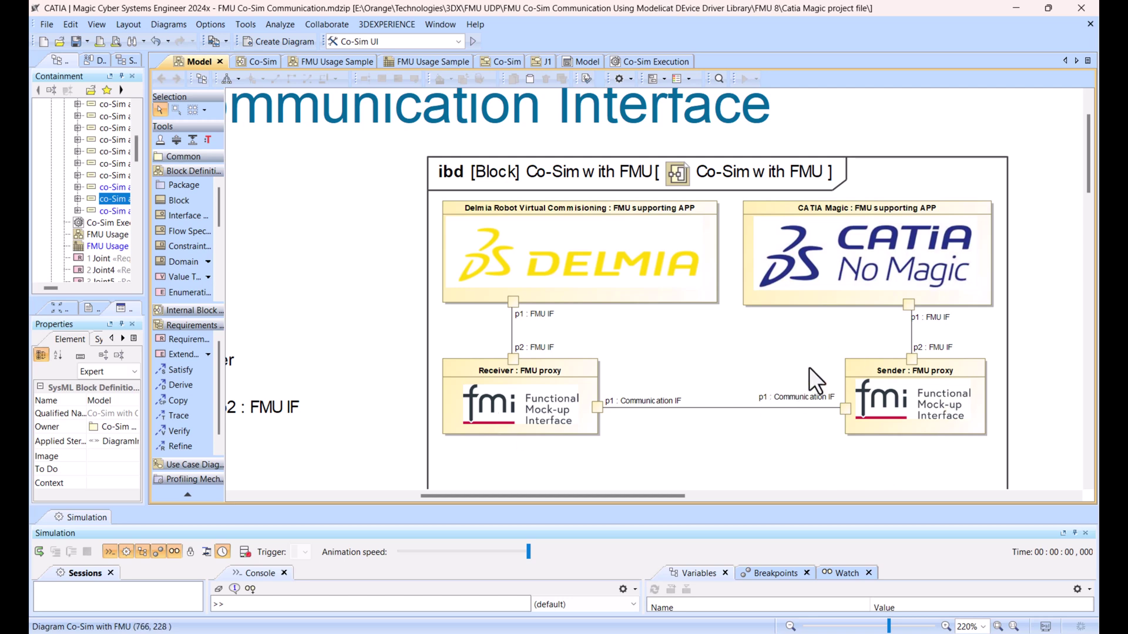
{"action": "scroll", "coordinate": [968, 395], "scroll_direction": "down", "scroll_amount": 3}
{"action": "left_click", "coordinate": [970, 473]}
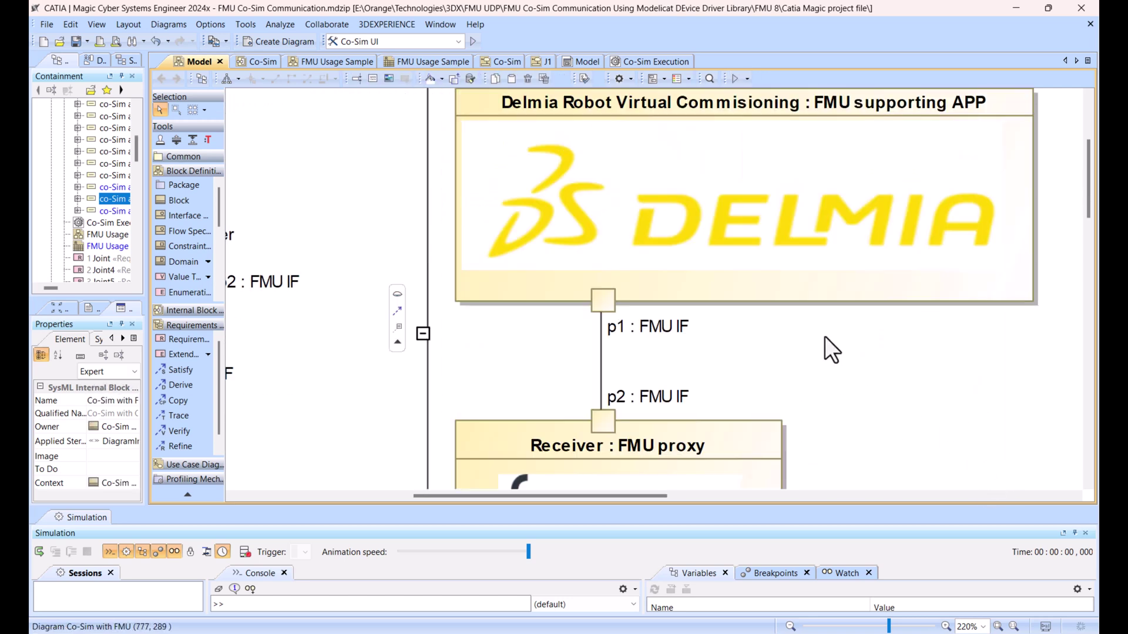
{"action": "scroll", "coordinate": [825, 336], "scroll_direction": "down", "scroll_amount": 2, "text": "ctrl"}
{"action": "scroll", "coordinate": [825, 336], "scroll_direction": "down", "scroll_amount": 1, "text": "ctrl"}
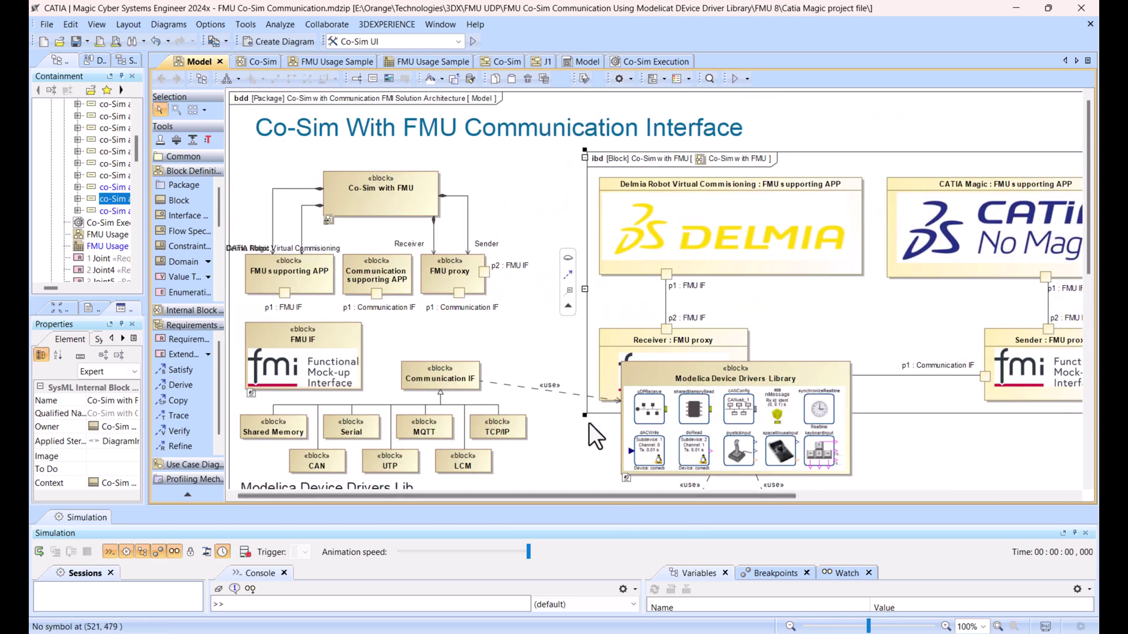
{"action": "left_click_drag", "start_coordinate": [584, 415], "coordinate": [751, 329]}
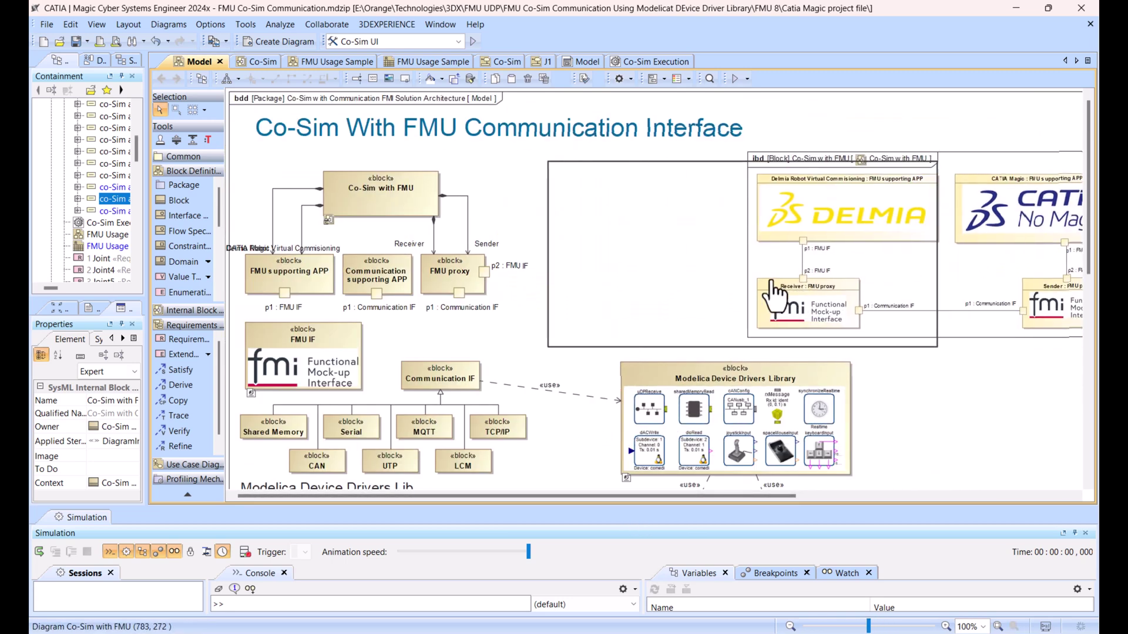
{"action": "left_click", "coordinate": [944, 385]}
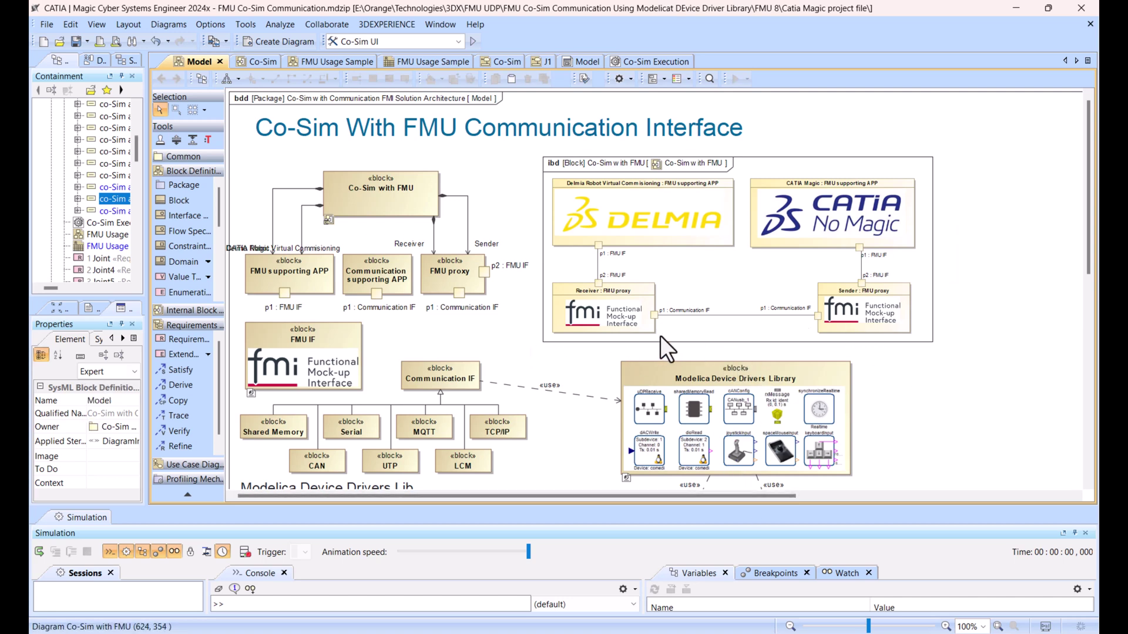
{"action": "scroll", "coordinate": [532, 383], "scroll_direction": "down", "scroll_amount": 3}
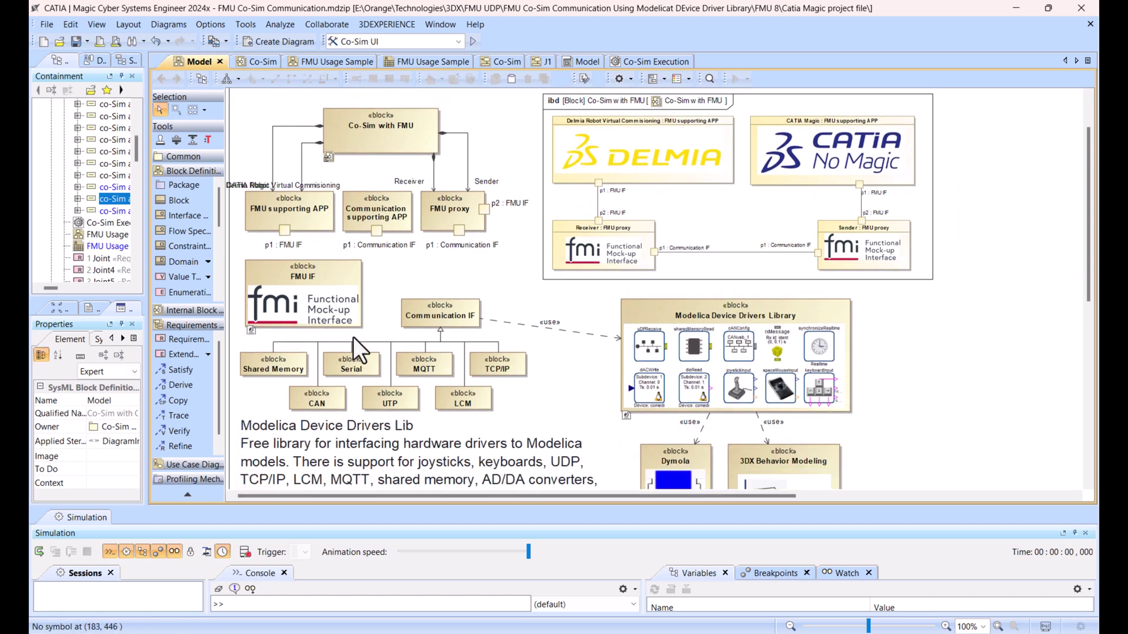
{"action": "scroll", "coordinate": [381, 357], "scroll_direction": "up", "scroll_amount": 2, "text": "ctrl"}
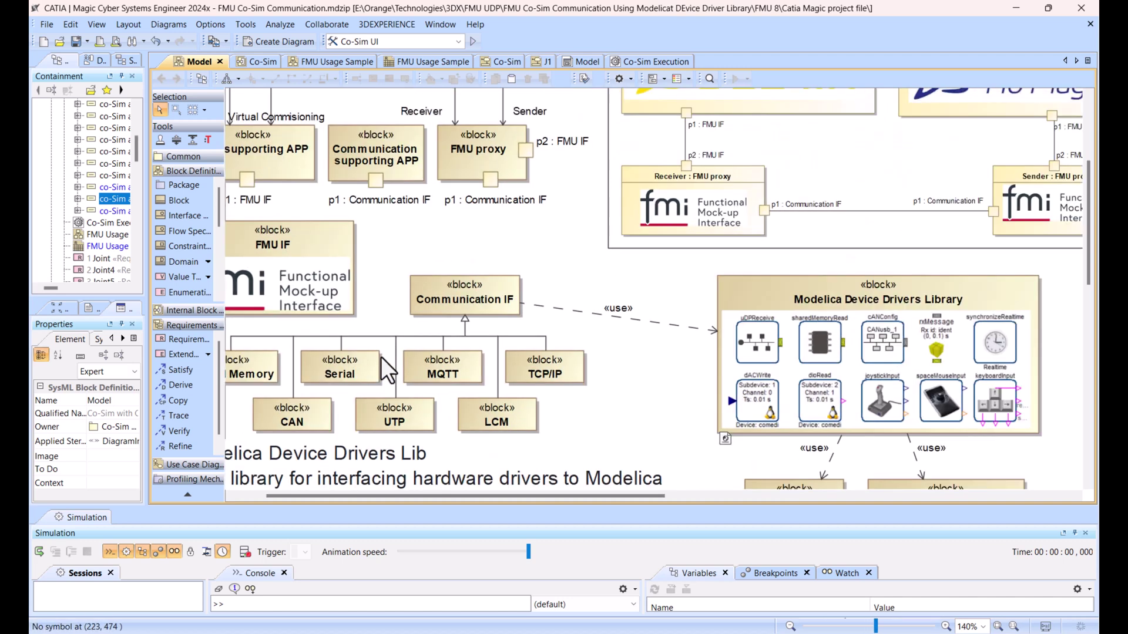
{"action": "left_click_drag", "start_coordinate": [392, 497], "coordinate": [307, 495]}
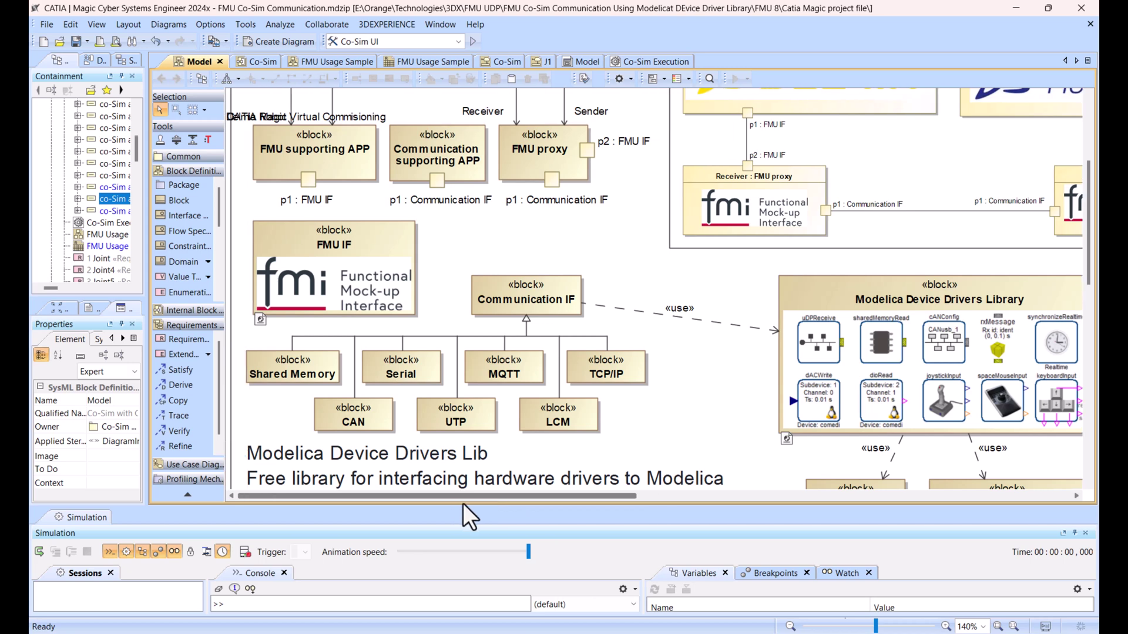
{"action": "left_click_drag", "start_coordinate": [467, 504], "coordinate": [548, 506]}
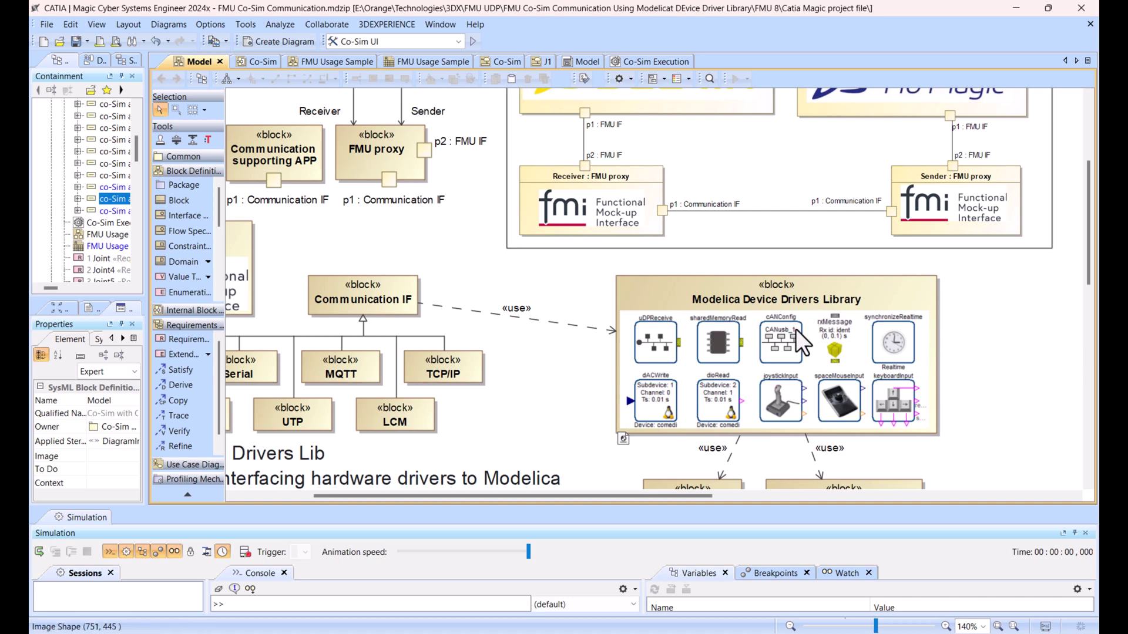
{"action": "scroll", "coordinate": [875, 378], "scroll_direction": "down", "scroll_amount": 3}
{"action": "scroll", "coordinate": [875, 379], "scroll_direction": "up", "scroll_amount": 3}
{"action": "scroll", "coordinate": [861, 411], "scroll_direction": "down", "scroll_amount": 3}
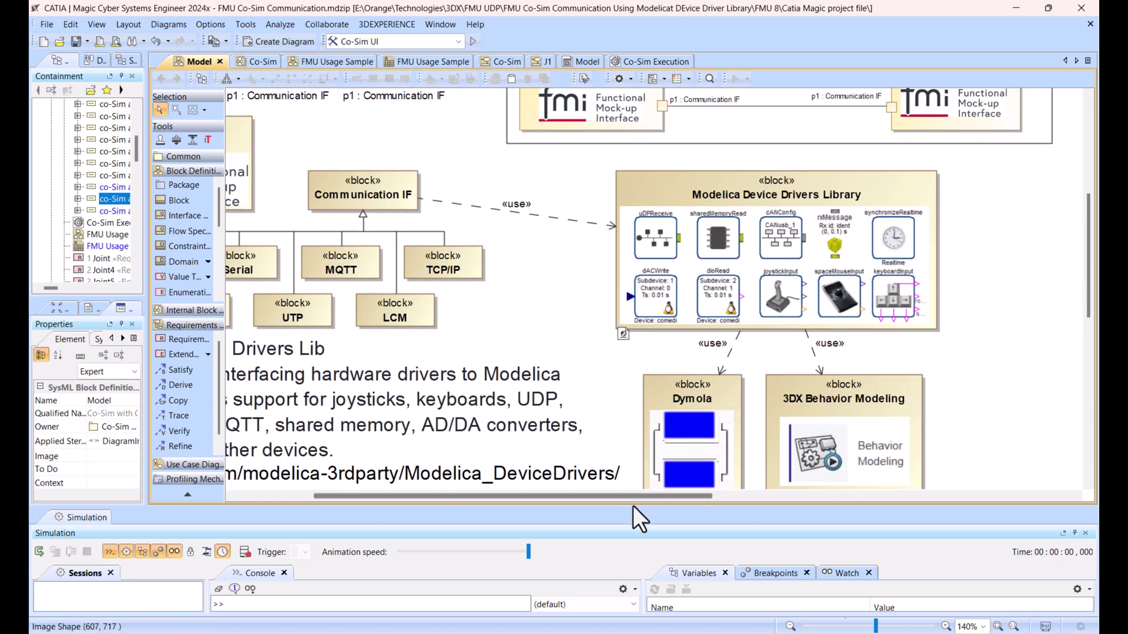
{"action": "left_click_drag", "start_coordinate": [632, 496], "coordinate": [557, 498]}
{"action": "scroll", "coordinate": [524, 391], "scroll_direction": "down", "scroll_amount": 1}
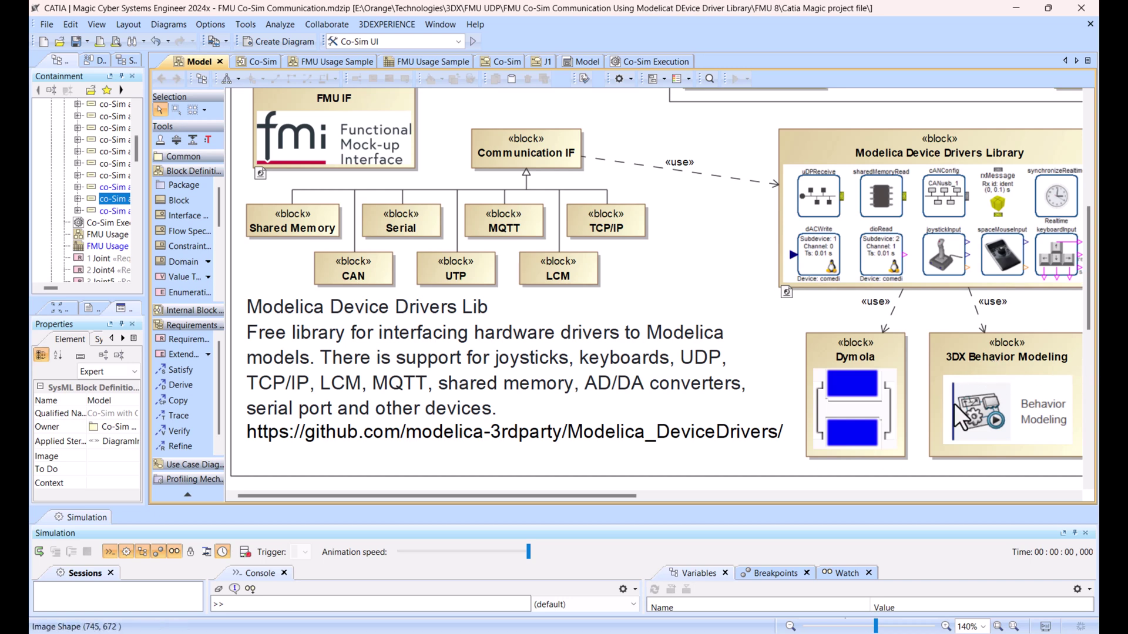
{"action": "scroll", "coordinate": [957, 393], "scroll_direction": "down", "scroll_amount": 1}
{"action": "scroll", "coordinate": [957, 393], "scroll_direction": "up", "scroll_amount": 1}
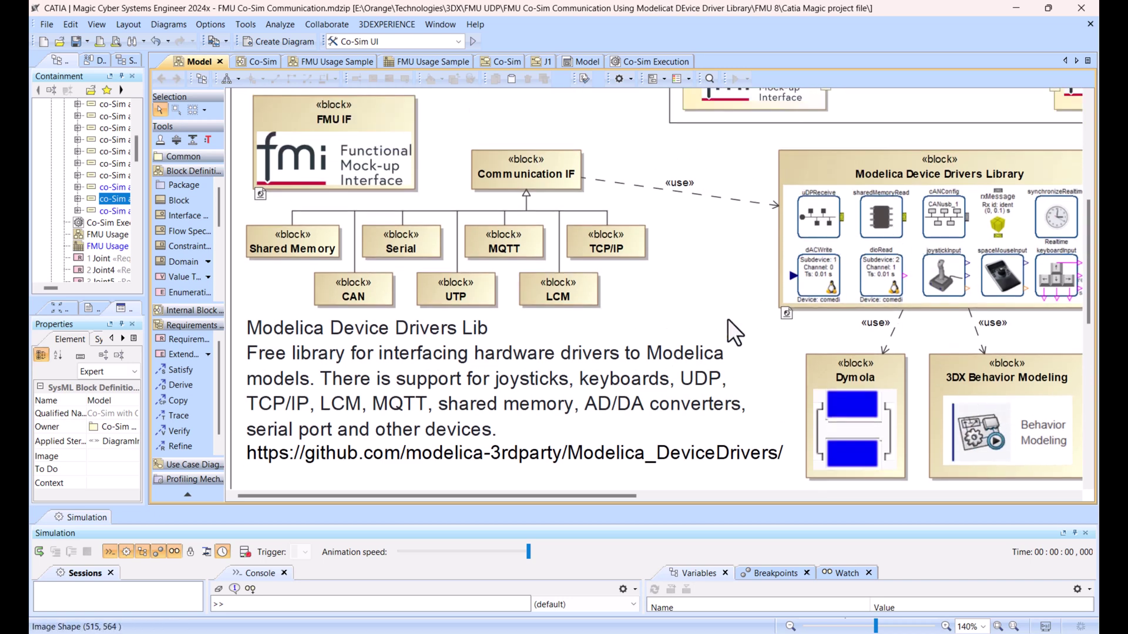
{"action": "scroll", "coordinate": [752, 318], "scroll_direction": "up", "scroll_amount": 5}
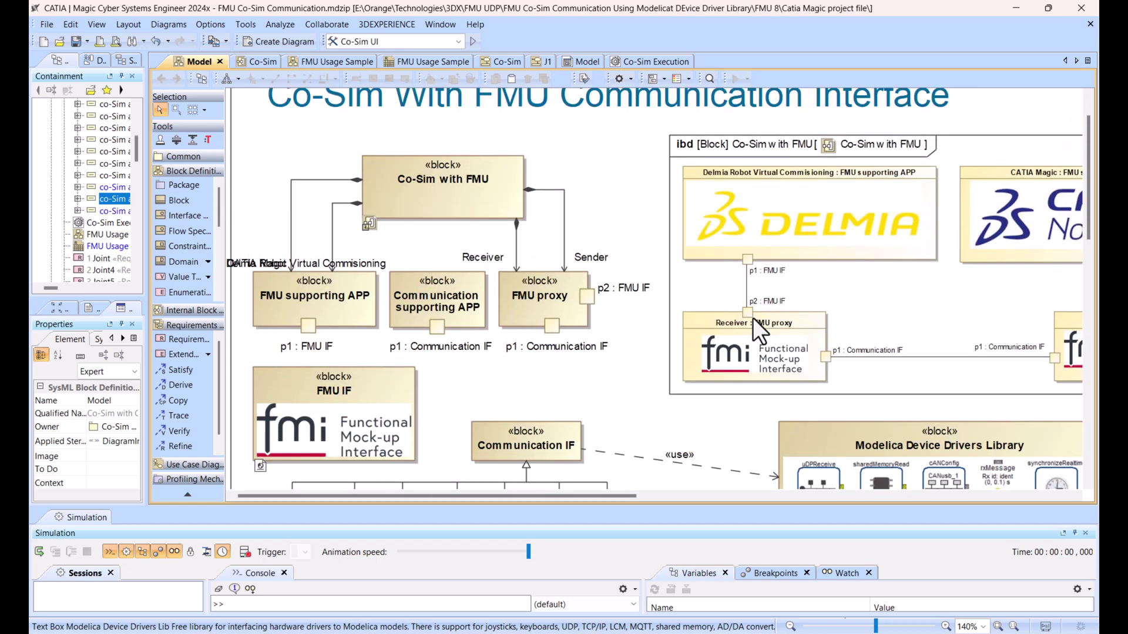
Step: Show the FMU Usage Sample diagram, panned left to the Co-Sim block and joint requirements
{"action": "scroll", "coordinate": [753, 317], "scroll_direction": "up", "scroll_amount": 1}
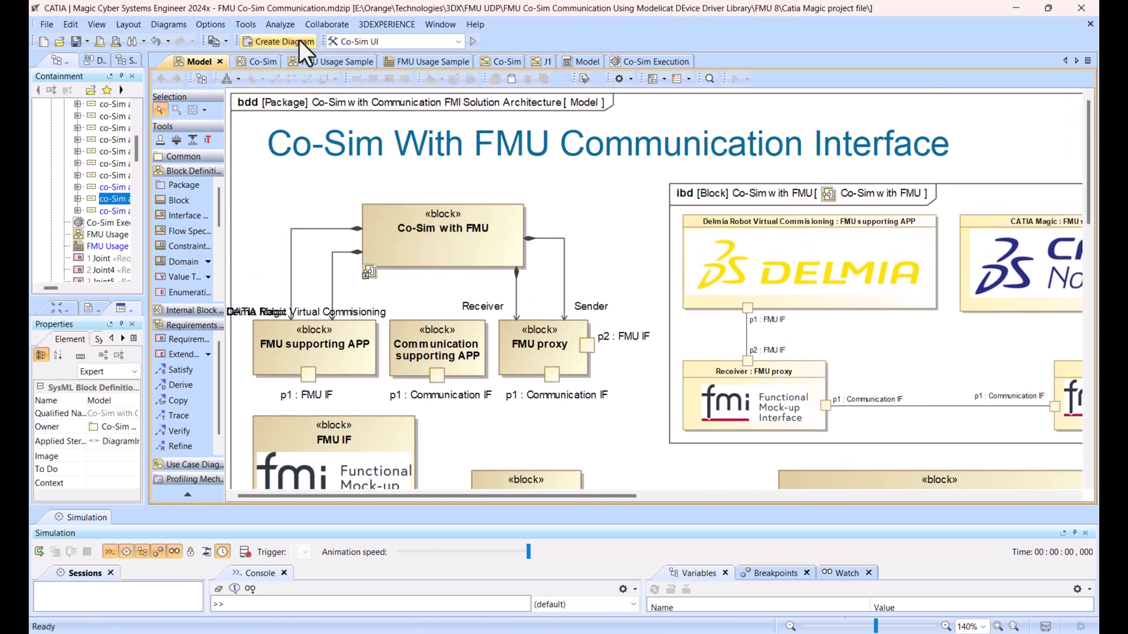
{"action": "left_click", "coordinate": [308, 62]}
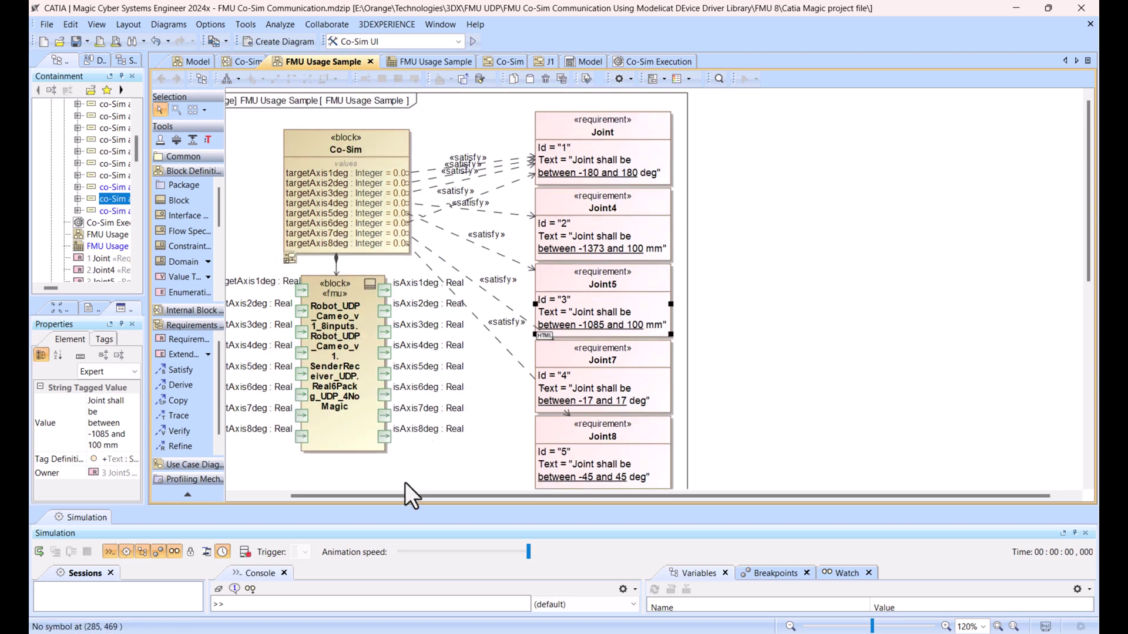
{"action": "left_click_drag", "start_coordinate": [408, 496], "coordinate": [278, 495]}
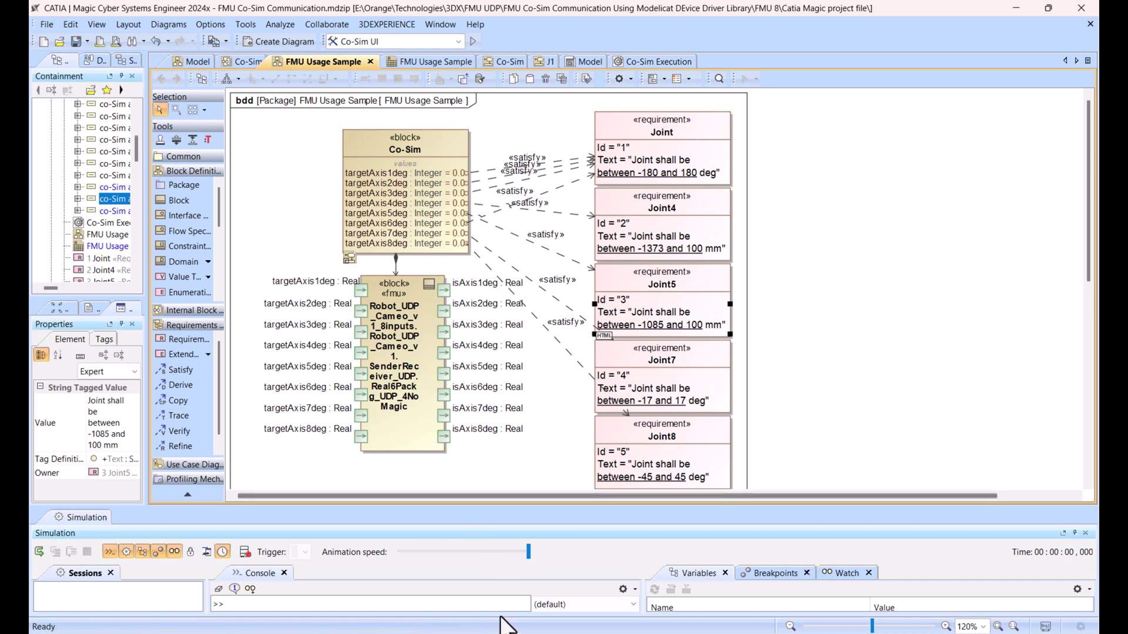
{"action": "mouse_move", "coordinate": [444, 631]}
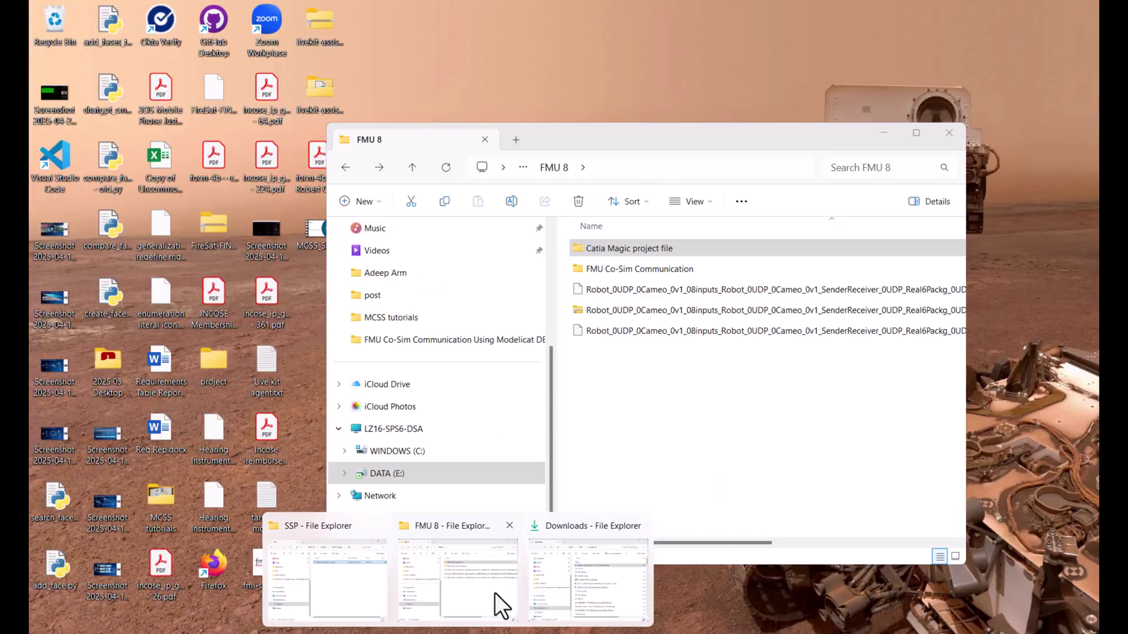
Step: Drag the DymRobot .fmu file from the FMU 8 folder onto the FMU Usage Sample diagram
{"action": "left_click", "coordinate": [495, 593]}
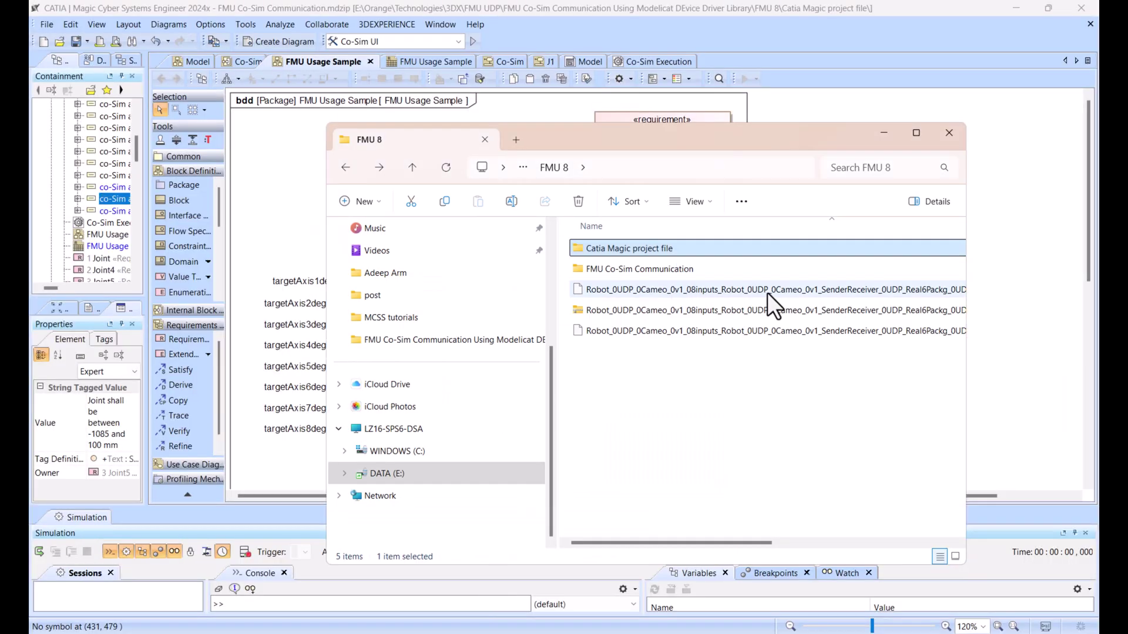
{"action": "left_click_drag", "start_coordinate": [552, 421], "coordinate": [448, 429]}
{"action": "left_click_drag", "start_coordinate": [612, 126], "coordinate": [721, 147]}
{"action": "left_click_drag", "start_coordinate": [851, 306], "coordinate": [283, 221]}
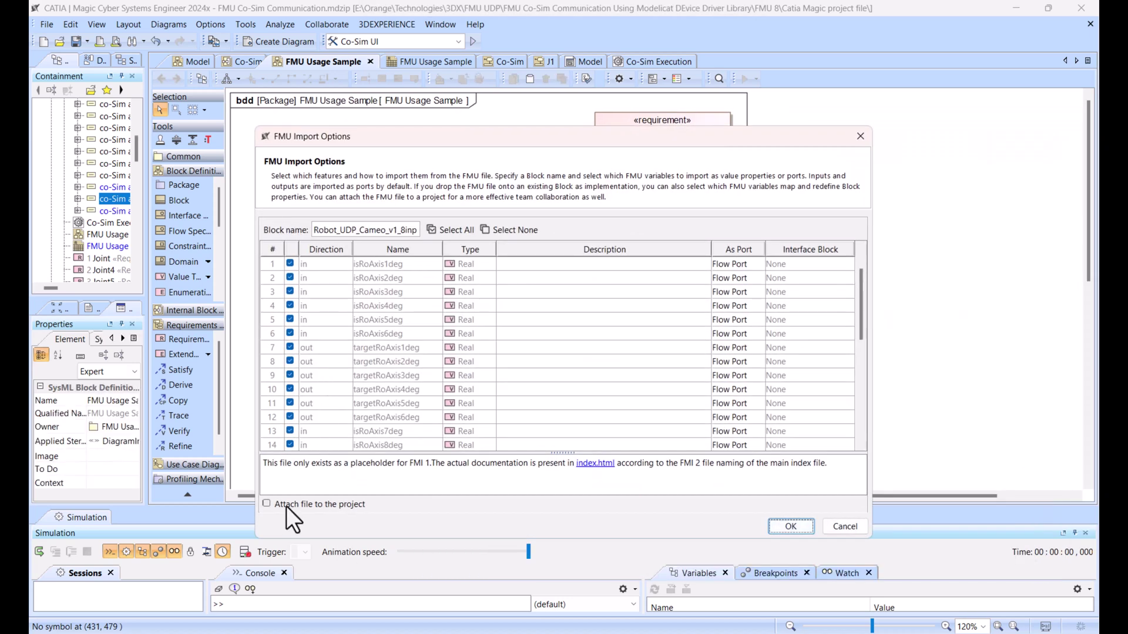
Step: Import the robot FMU with 'Attach file to the project' enabled
{"action": "left_click", "coordinate": [288, 505]}
{"action": "left_click_drag", "start_coordinate": [718, 139], "coordinate": [548, 106]}
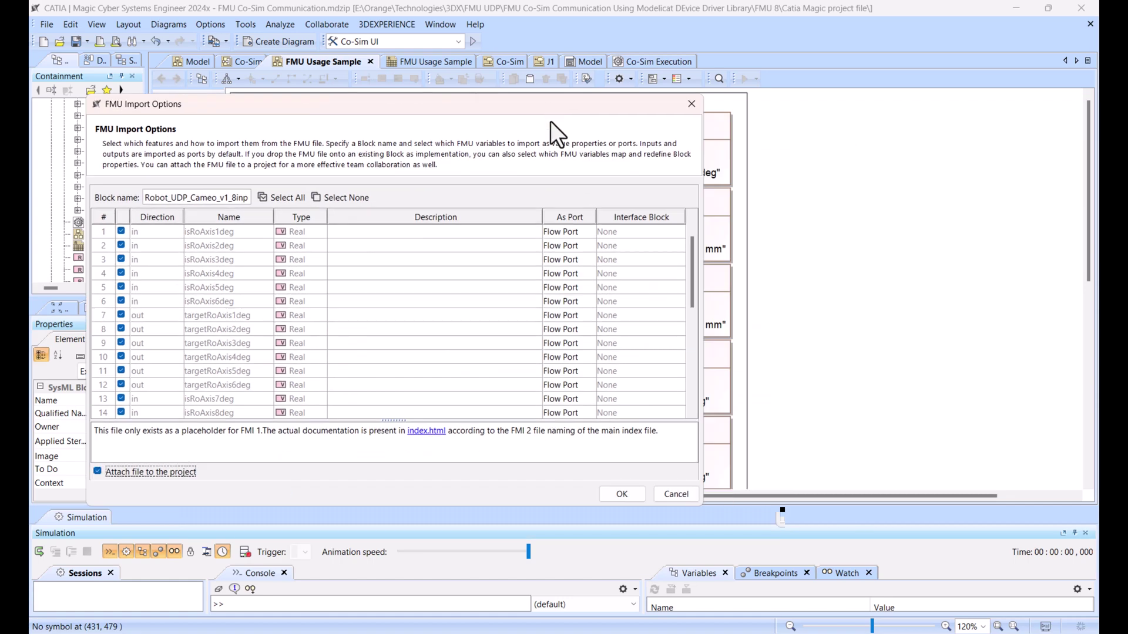
{"action": "left_click", "coordinate": [620, 494]}
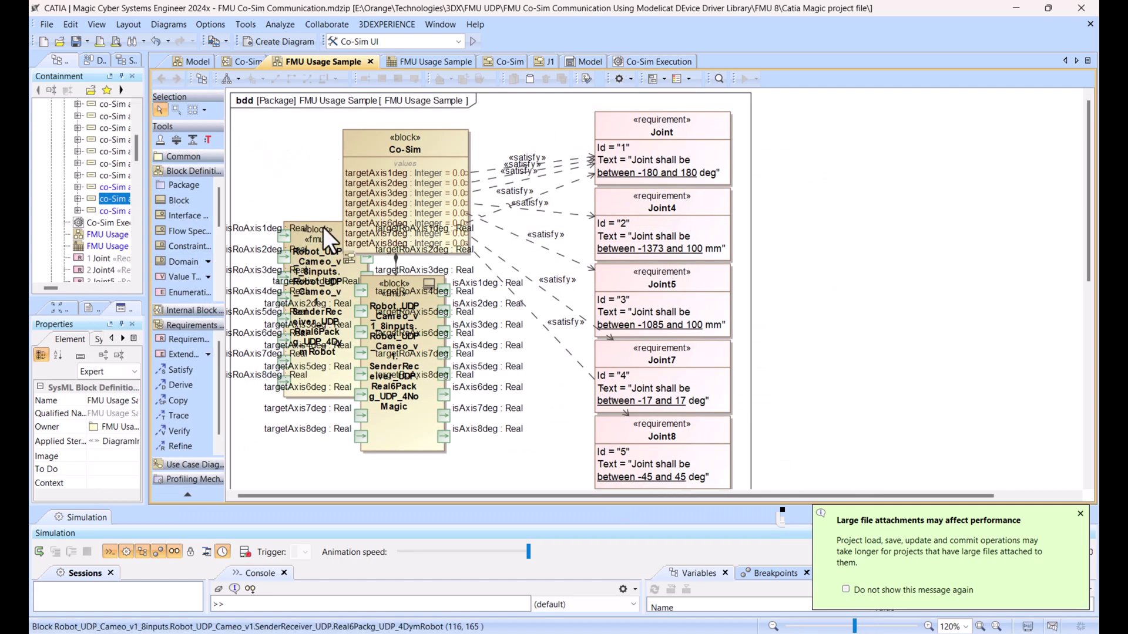
Step: Move the new FMU block below Co-Sim and select the Co-Sim block
{"action": "left_click_drag", "start_coordinate": [334, 226], "coordinate": [323, 414]}
{"action": "scroll", "coordinate": [310, 177], "scroll_direction": "up", "scroll_amount": 3}
{"action": "left_click", "coordinate": [382, 154]}
{"action": "mouse_move", "coordinate": [492, 164]}
{"action": "left_mouse_down"}
{"action": "mouse_move", "coordinate": [528, 376]}
{"action": "mouse_move", "coordinate": [353, 447]}
{"action": "mouse_move", "coordinate": [358, 470]}
{"action": "mouse_move", "coordinate": [365, 390]}
{"action": "left_mouse_up"}
{"action": "scroll", "coordinate": [365, 390], "scroll_direction": "up", "scroll_amount": 3}
{"action": "left_click", "coordinate": [417, 155]}
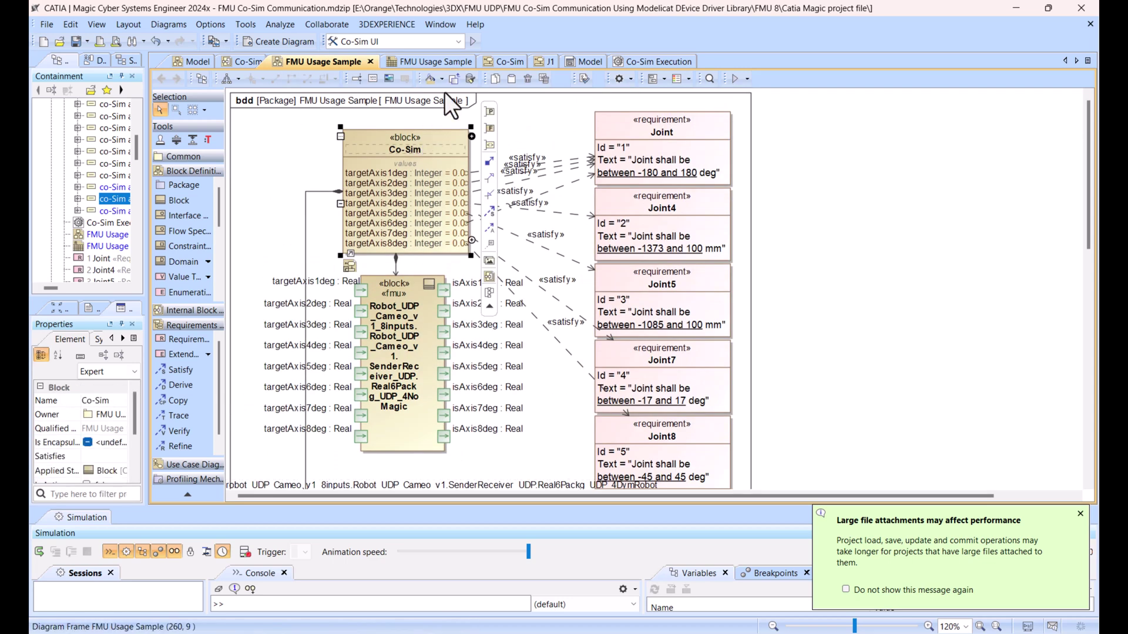
Step: Run the Co-Sim simulation, close the slider and plot windows, and enlarge the Simulation panel
{"action": "left_click", "coordinate": [472, 41]}
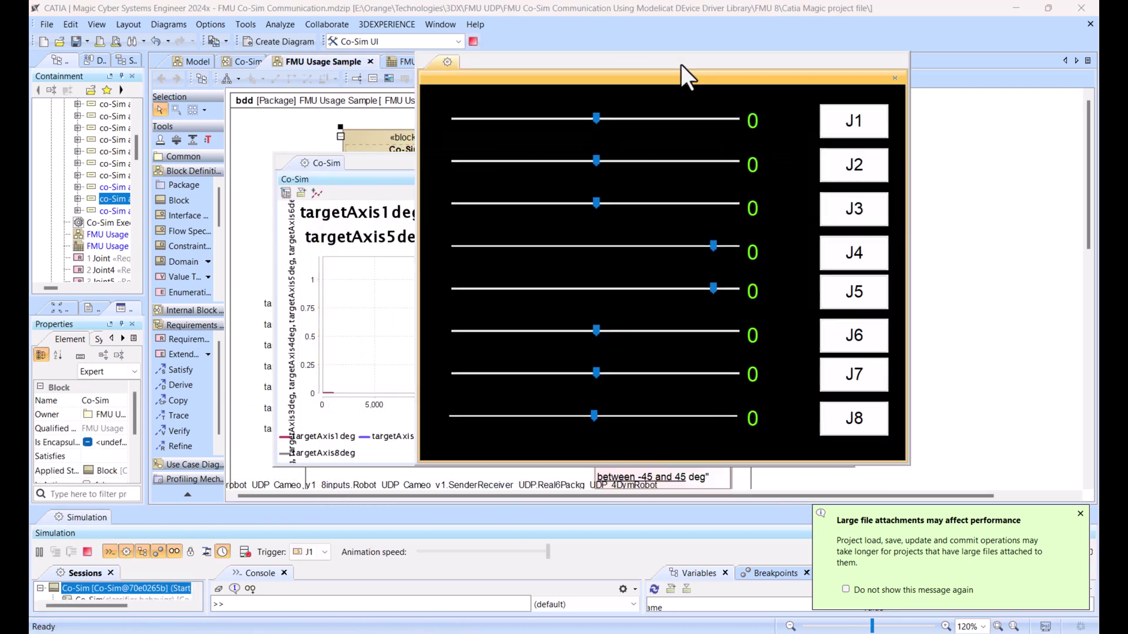
{"action": "left_click_drag", "start_coordinate": [489, 161], "coordinate": [259, 82]}
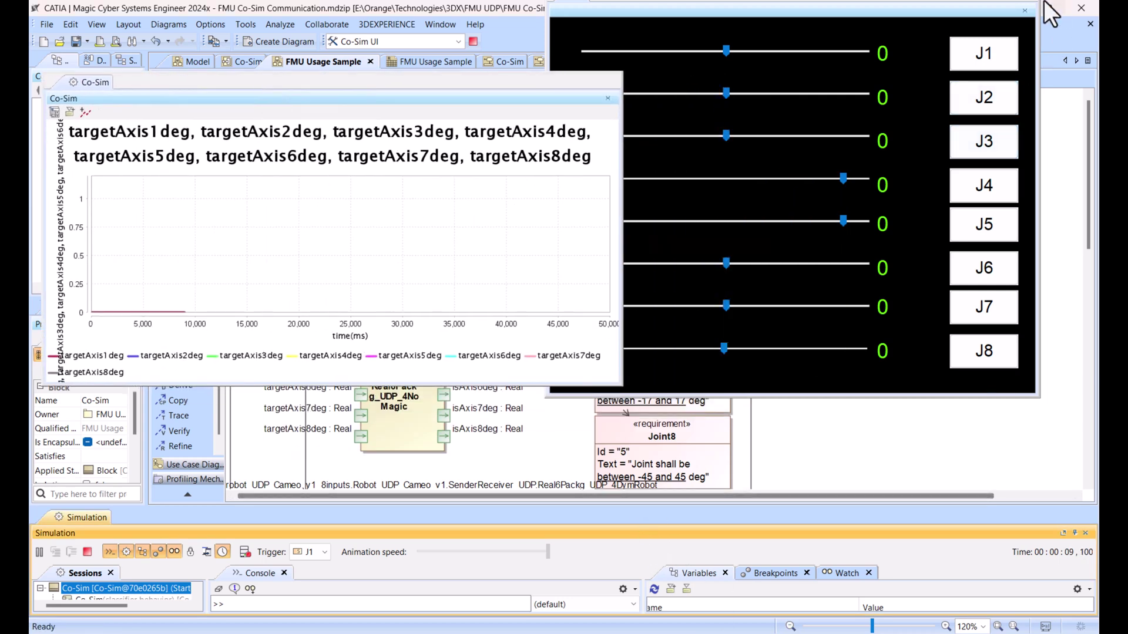
{"action": "left_click", "coordinate": [1024, 11]}
{"action": "left_click", "coordinate": [608, 98]}
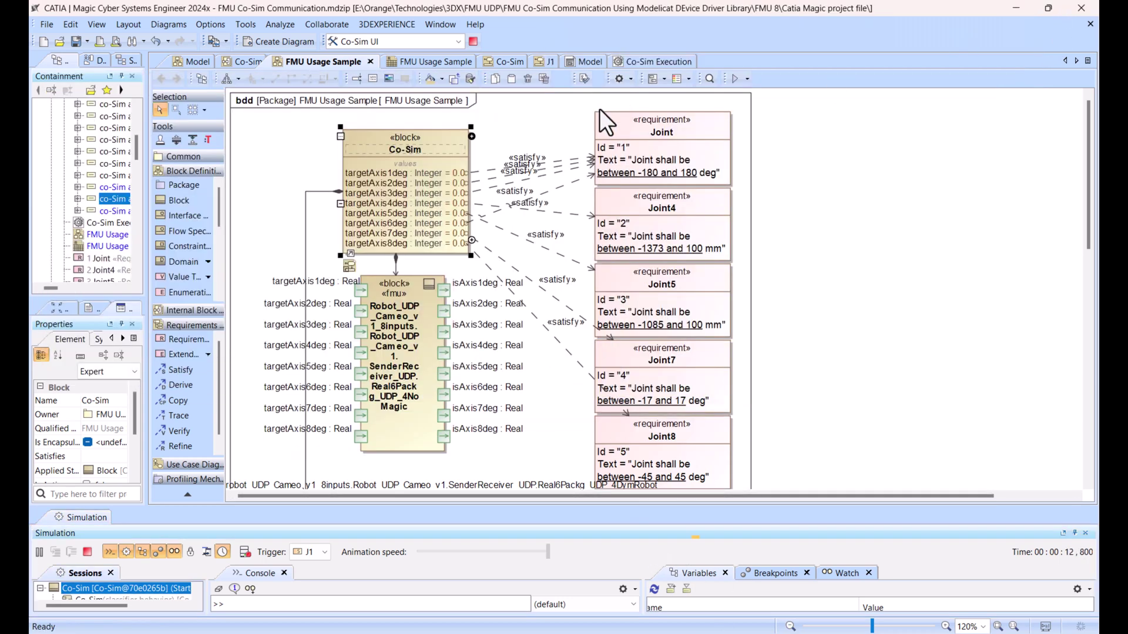
{"action": "left_click_drag", "start_coordinate": [600, 509], "coordinate": [629, 243]}
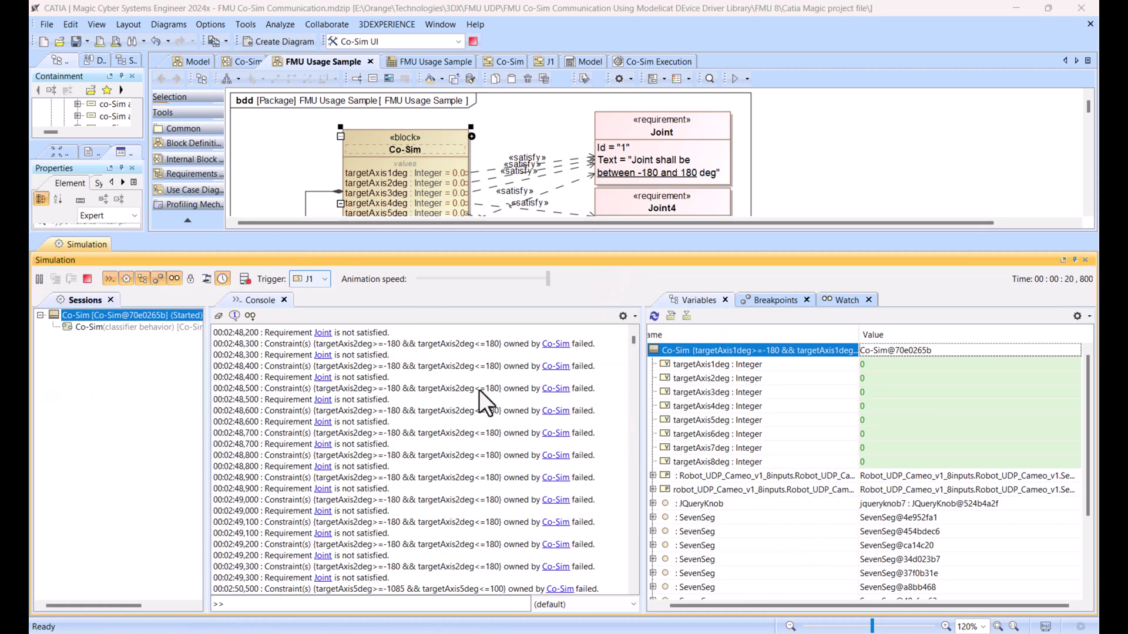
Step: Set targetAxis1deg to 123 and targetAxis8deg to 9999 in the Robot_UDP_Cameo variables
{"action": "left_click", "coordinate": [652, 476]}
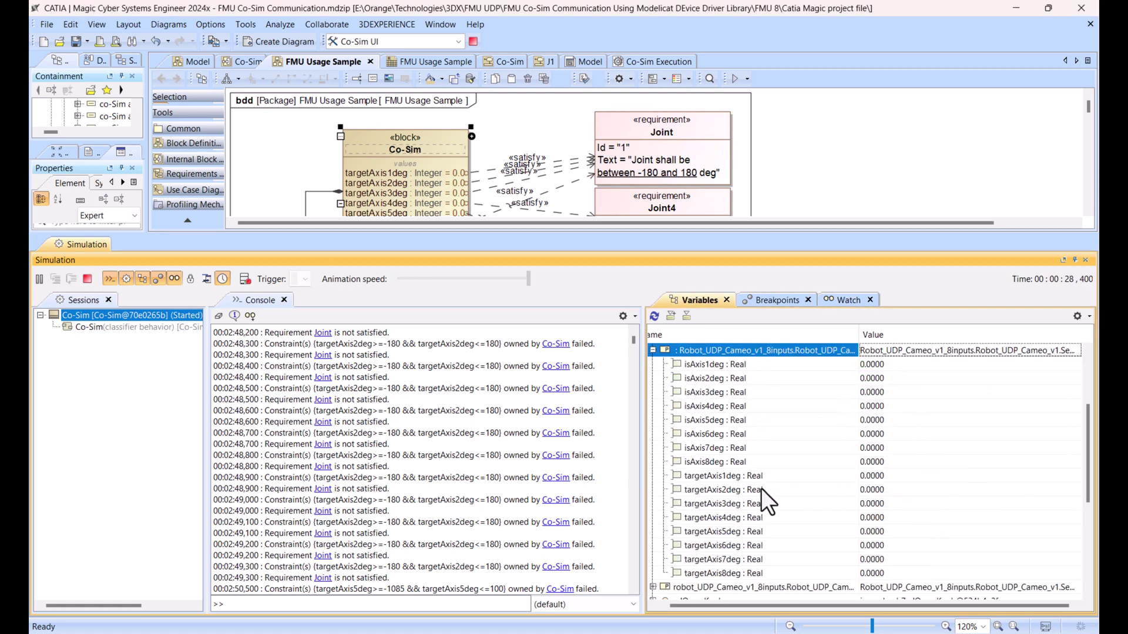
{"action": "left_click", "coordinate": [869, 476]}
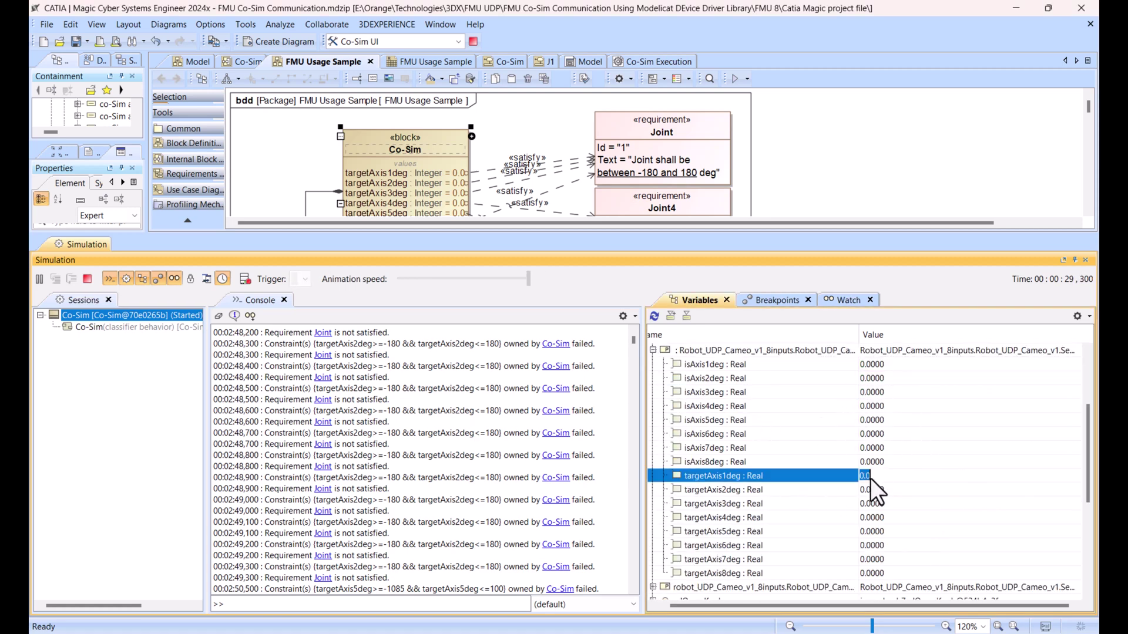
{"action": "left_click", "coordinate": [840, 448]}
{"action": "scroll", "coordinate": [816, 472], "scroll_direction": "down", "scroll_amount": 2}
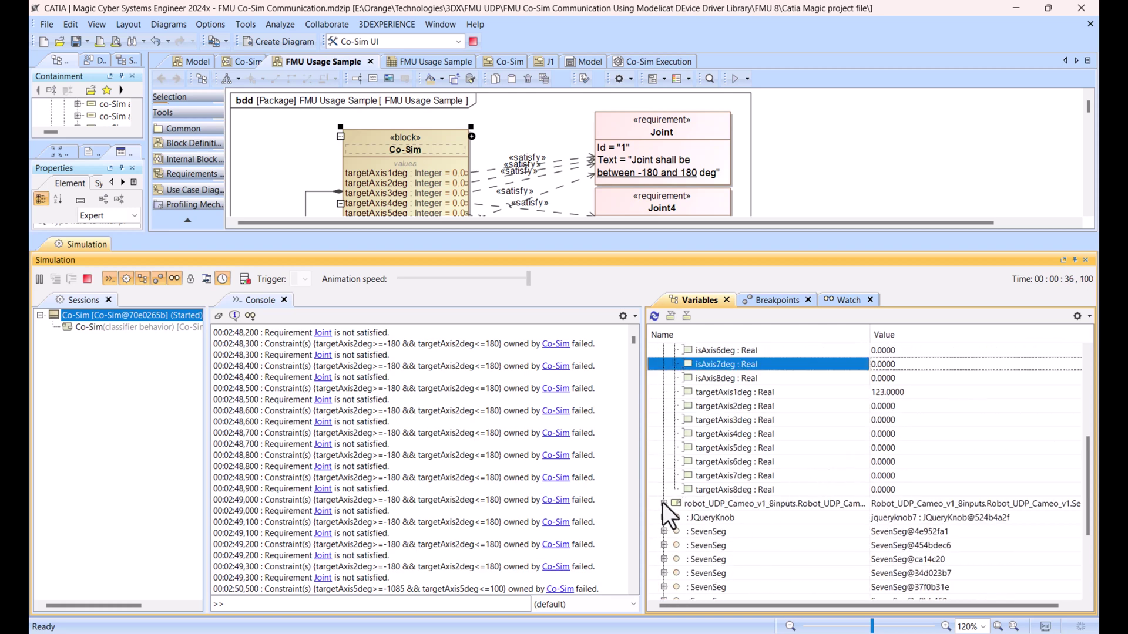
{"action": "left_click", "coordinate": [664, 504]}
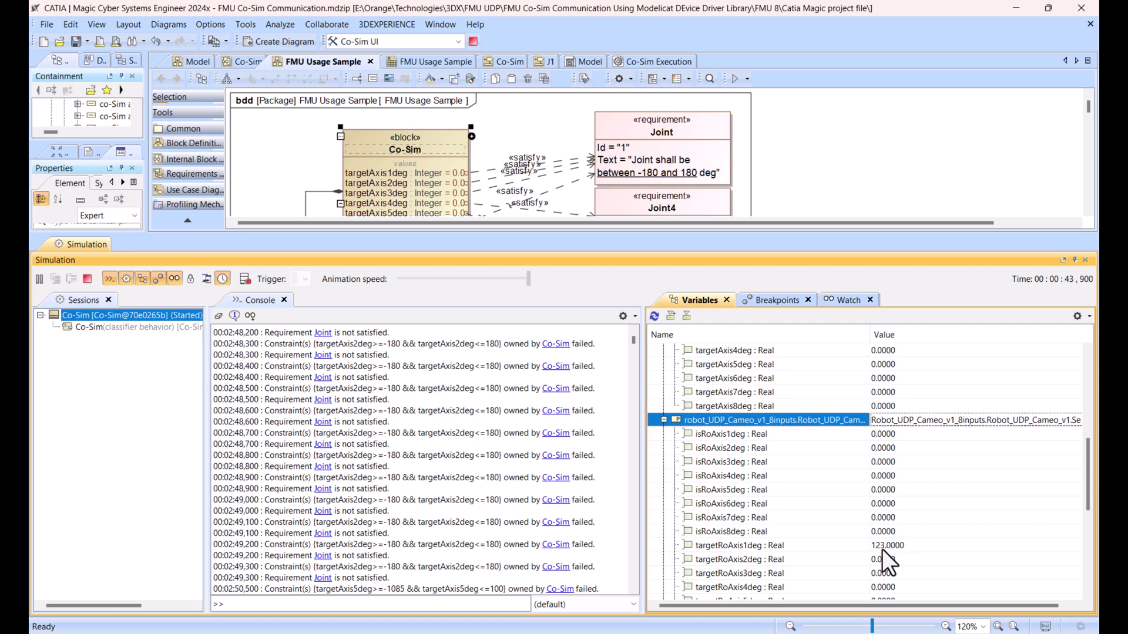
{"action": "scroll", "coordinate": [903, 375], "scroll_direction": "up", "scroll_amount": 1}
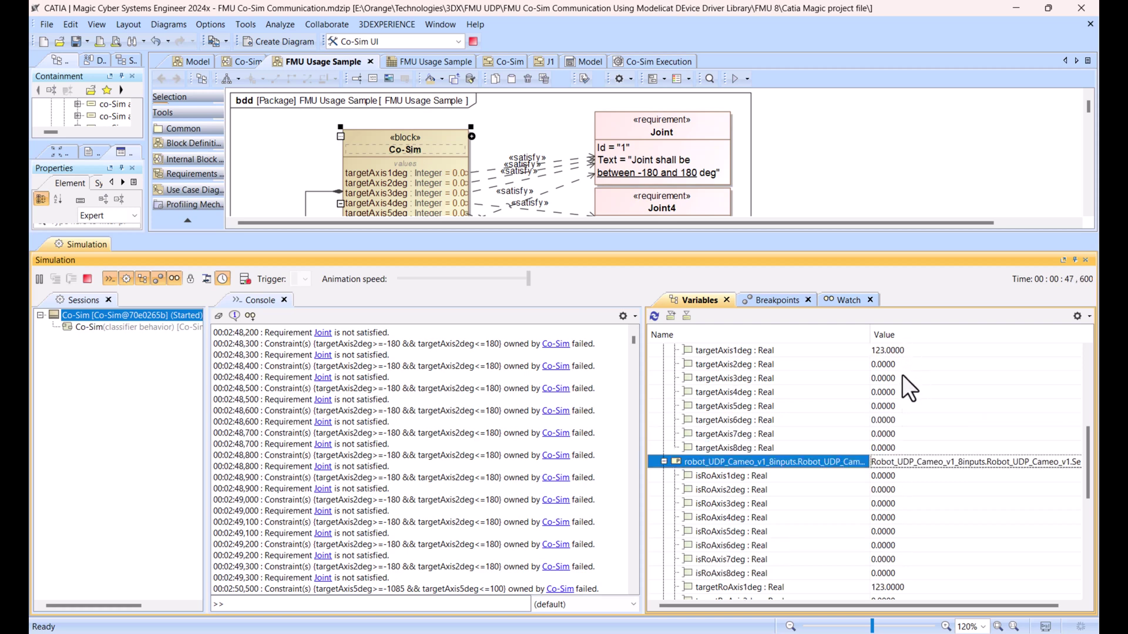
{"action": "left_click", "coordinate": [887, 449]}
{"action": "type", "text": "9999"}
{"action": "key", "text": "Return"}
Step: Set isRoAxis1deg to 5555, then terminate the simulation session
{"action": "scroll", "coordinate": [915, 457], "scroll_direction": "down", "scroll_amount": 3}
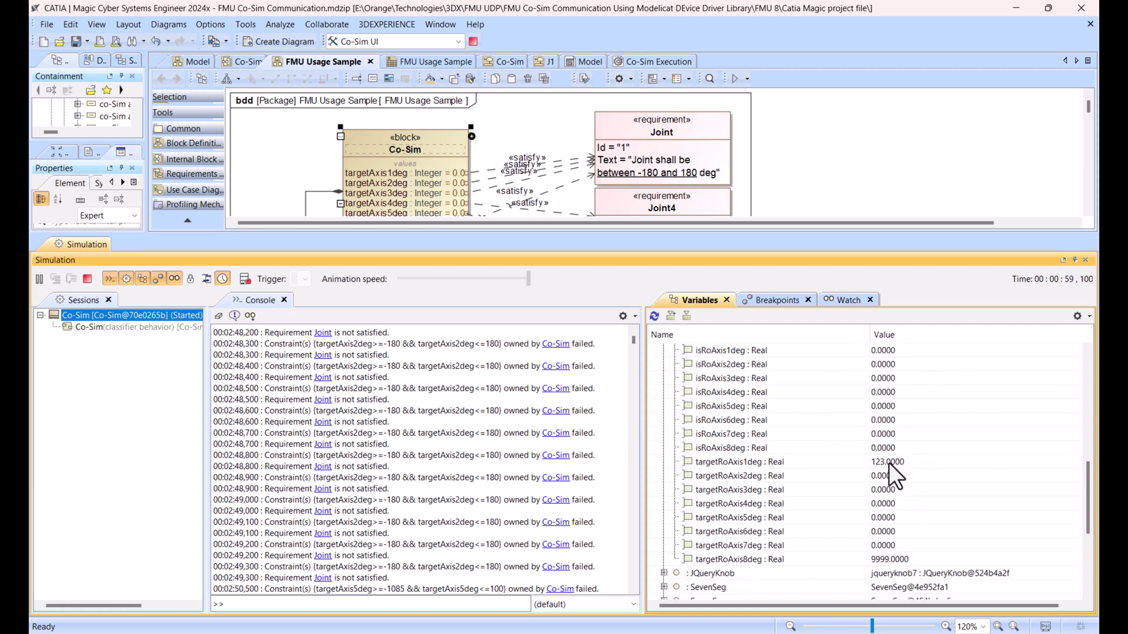
{"action": "scroll", "coordinate": [892, 460], "scroll_direction": "up", "scroll_amount": 1}
{"action": "left_click", "coordinate": [882, 392]}
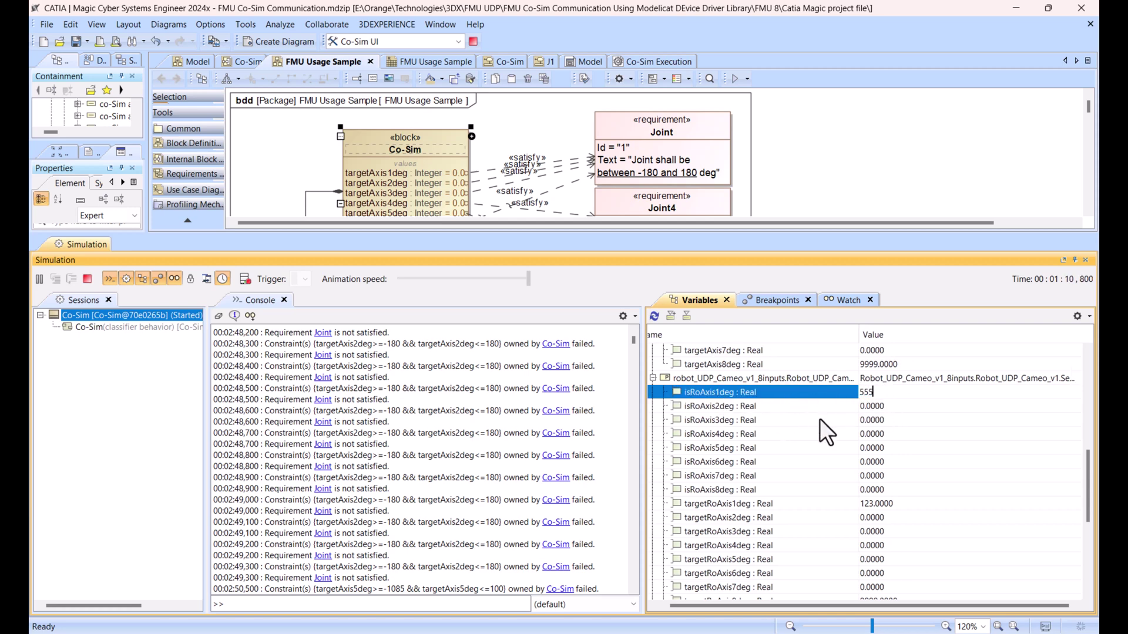
{"action": "type", "text": "5555"}
{"action": "key", "text": "Return"}
{"action": "scroll", "coordinate": [845, 397], "scroll_direction": "up", "scroll_amount": 5}
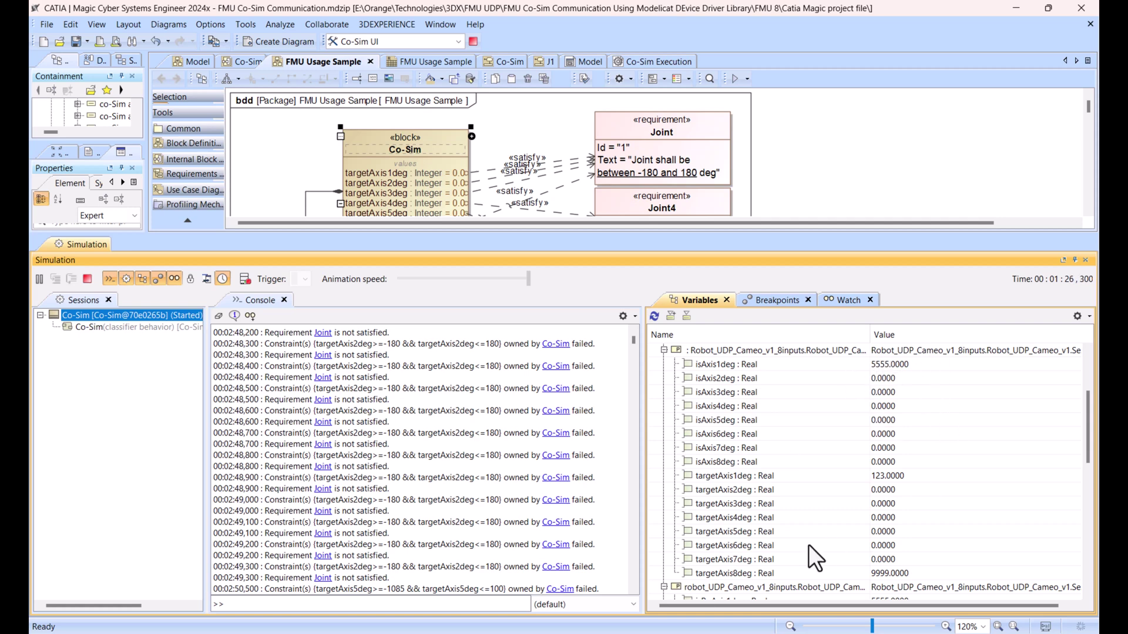
{"action": "left_click", "coordinate": [87, 279]}
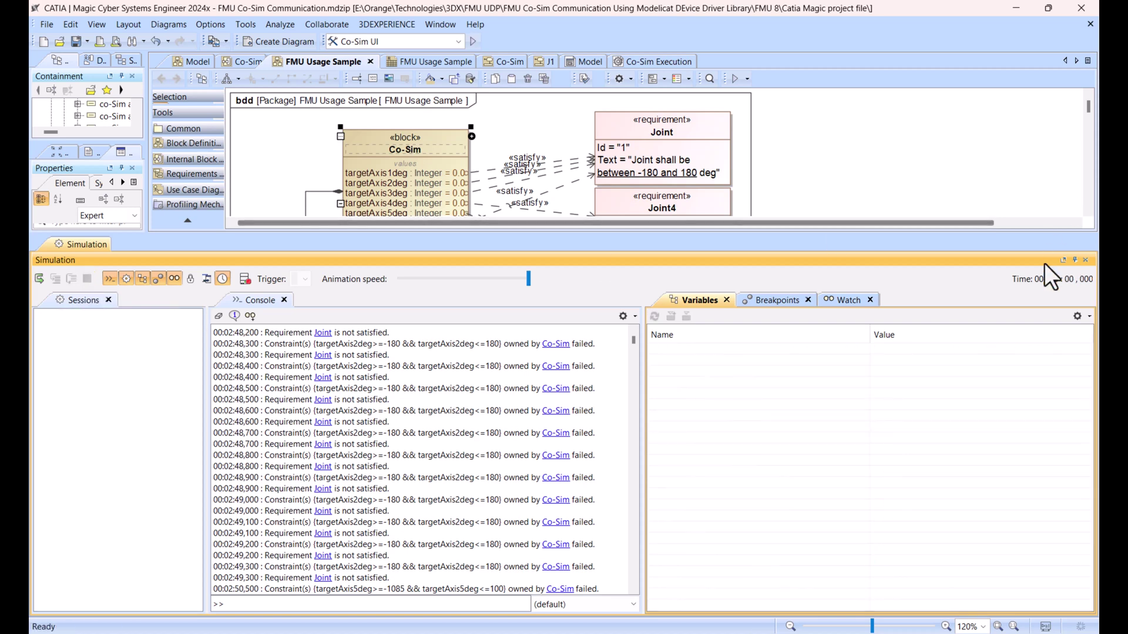
Step: Hide the simulation area, undo the last change, and move Co-Sim Web clear of Co-Sim UI
{"action": "left_click", "coordinate": [1086, 259]}
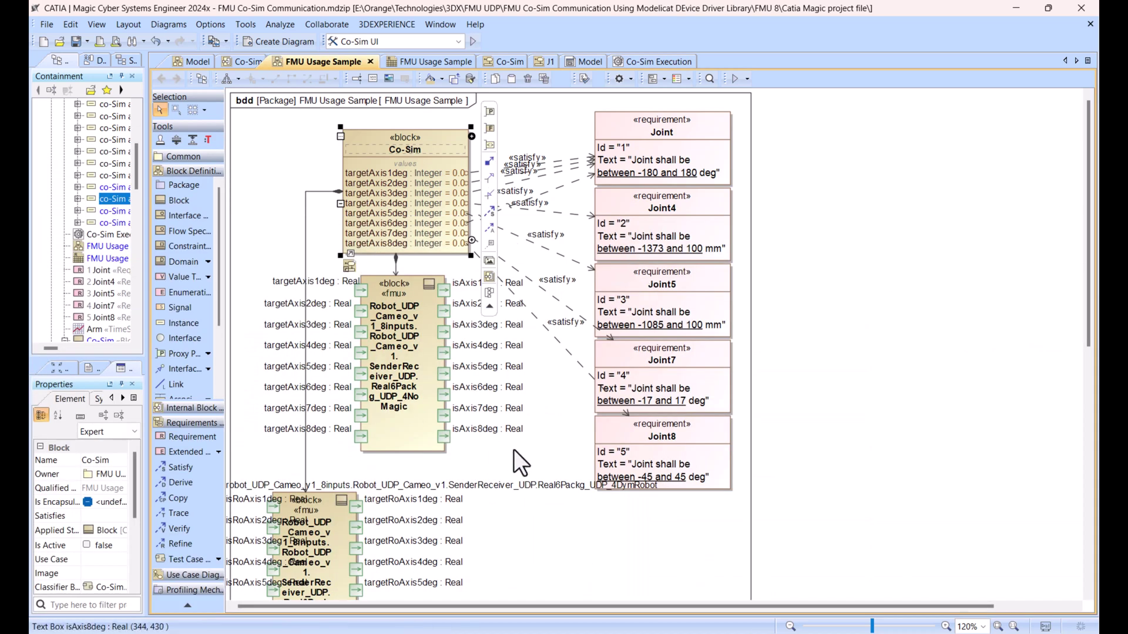
{"action": "left_click", "coordinate": [546, 506]}
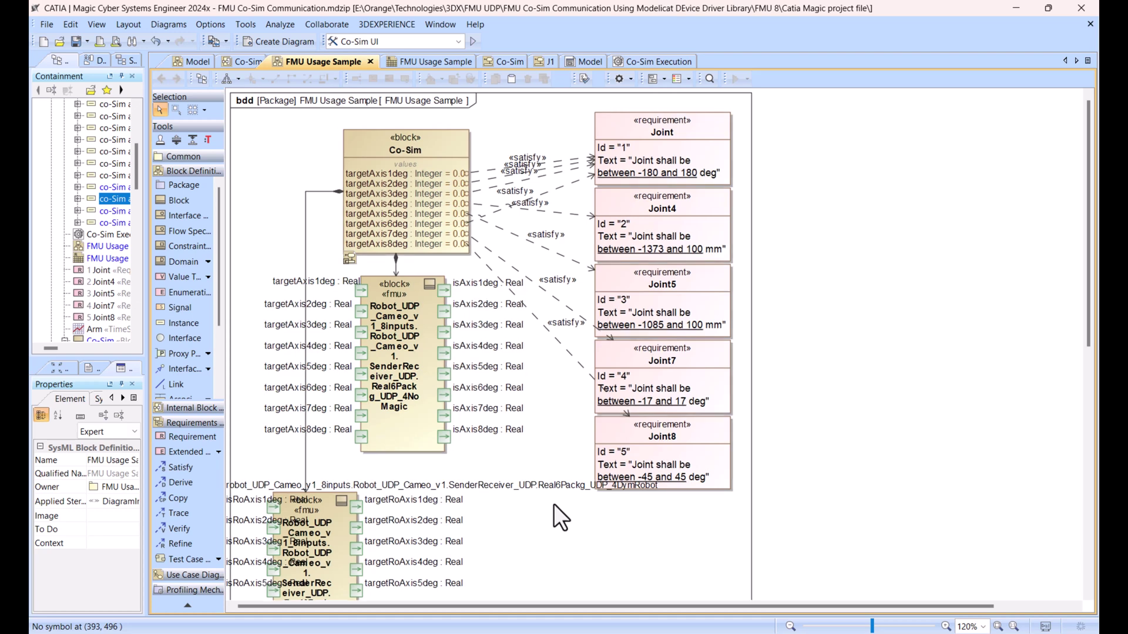
{"action": "key", "text": "ctrl+z"}
{"action": "key", "text": "ctrl+z"}
{"action": "key", "text": "ctrl+z"}
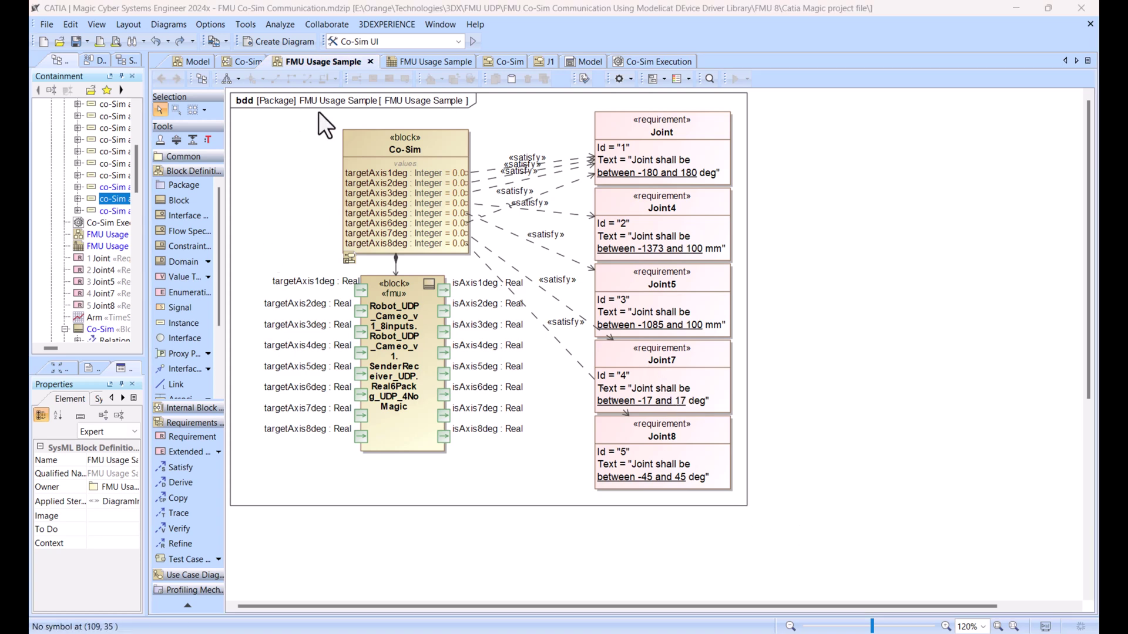
{"action": "left_click", "coordinate": [640, 61]}
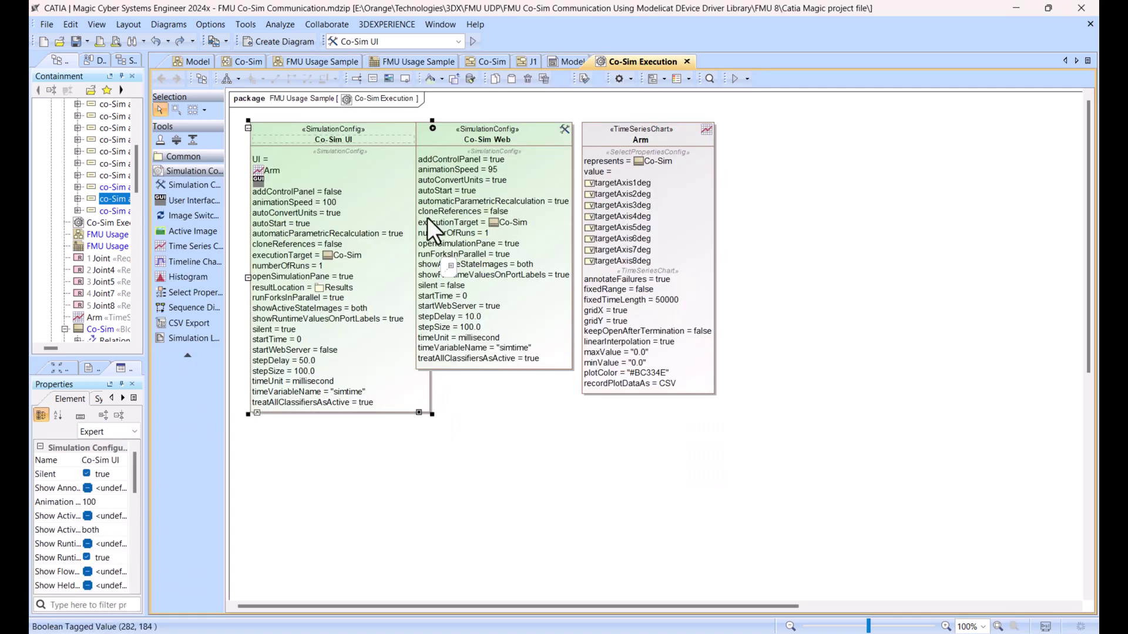
{"action": "left_click_drag", "start_coordinate": [573, 136], "coordinate": [600, 136]}
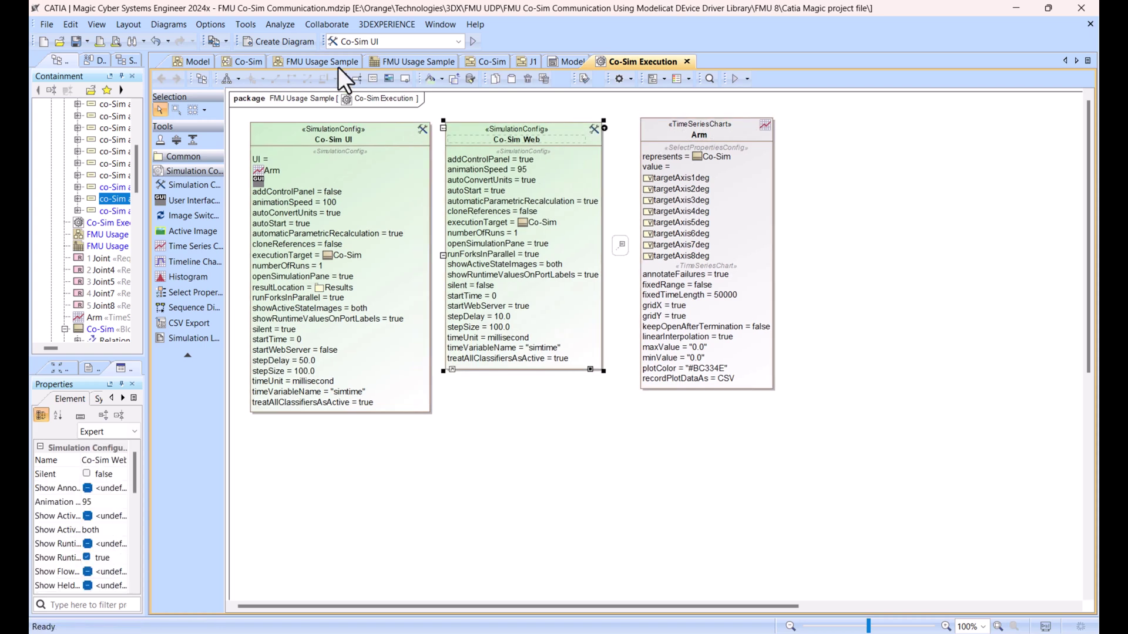
Step: Run the Co-Sim Web configuration from the Co-Sim internal block diagram
{"action": "left_click", "coordinate": [244, 61]}
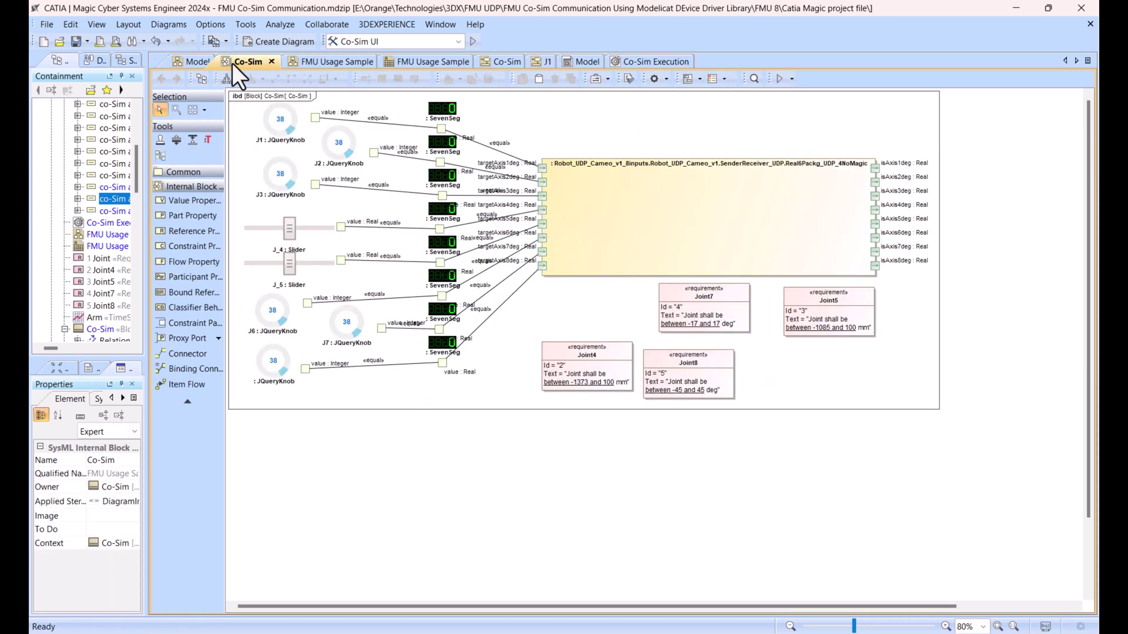
{"action": "left_click", "coordinate": [458, 41]}
{"action": "left_click", "coordinate": [403, 71]}
{"action": "left_click", "coordinate": [469, 40]}
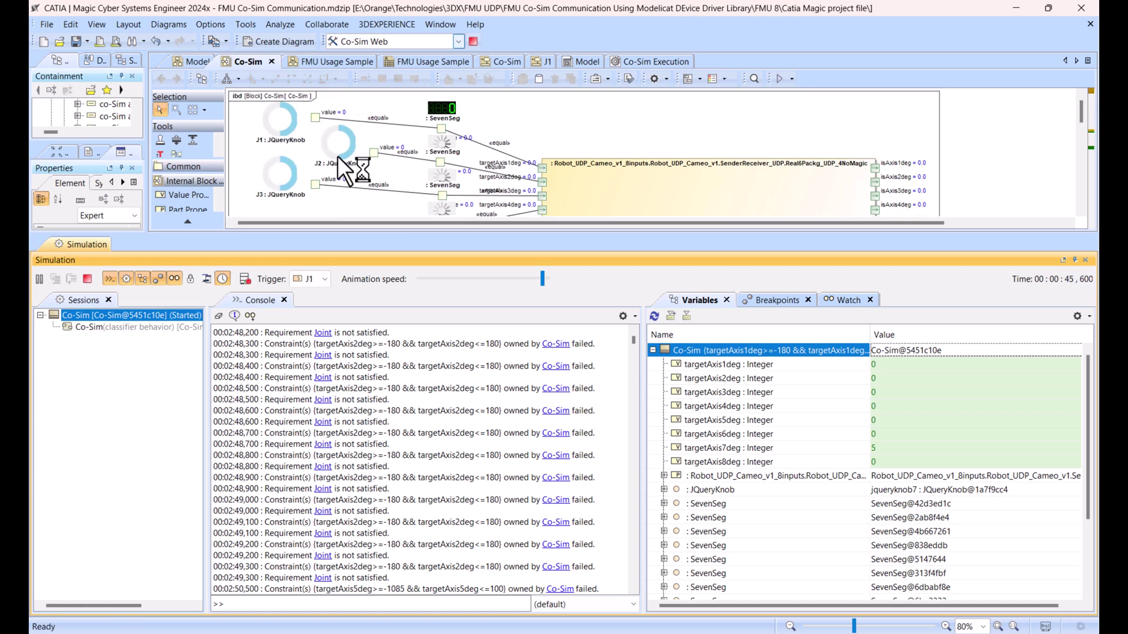
Step: Enlarge the diagram, turn the J1 knob to -50, and snap the modeller window left
{"action": "scroll", "coordinate": [548, 160], "scroll_direction": "down", "scroll_amount": 3}
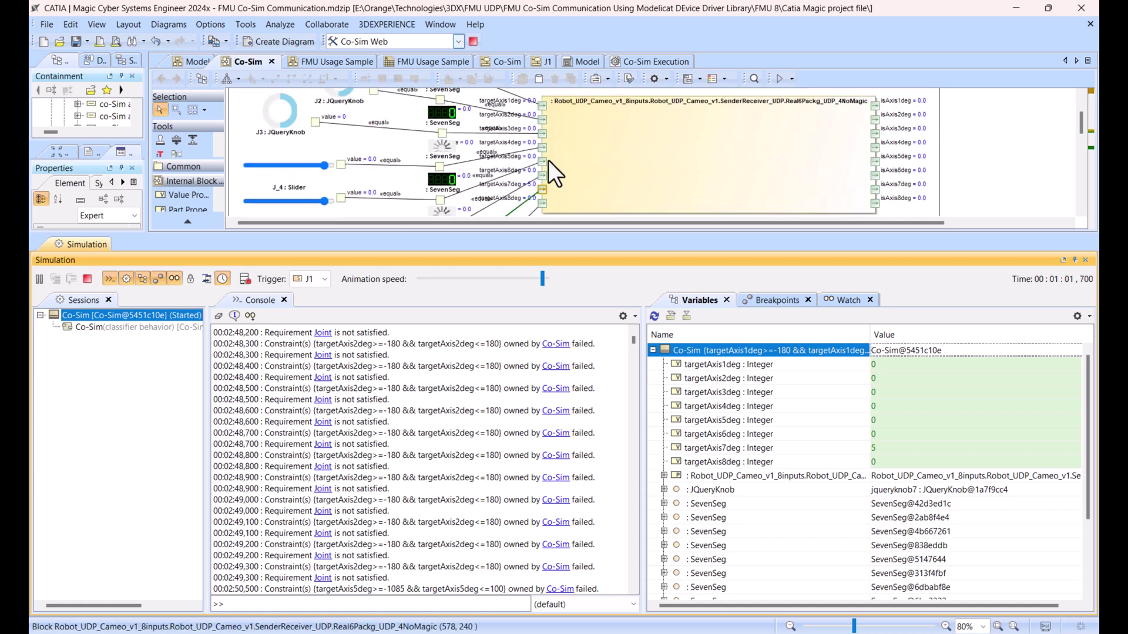
{"action": "scroll", "coordinate": [552, 179], "scroll_direction": "up", "scroll_amount": 3, "text": "ctrl"}
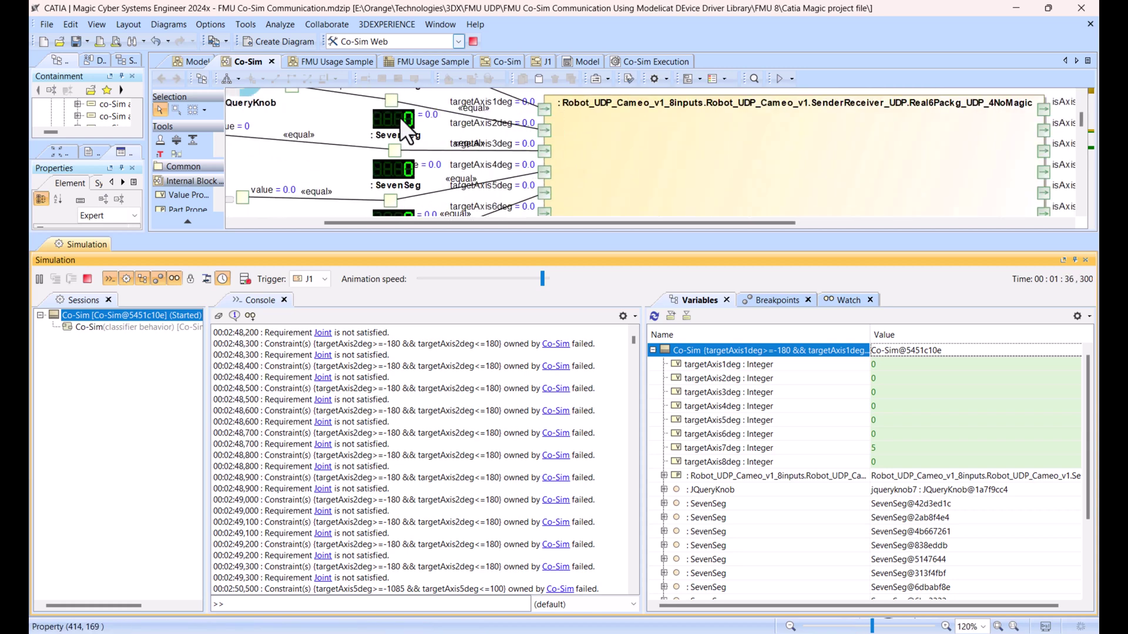
{"action": "left_click_drag", "start_coordinate": [488, 231], "coordinate": [466, 439]}
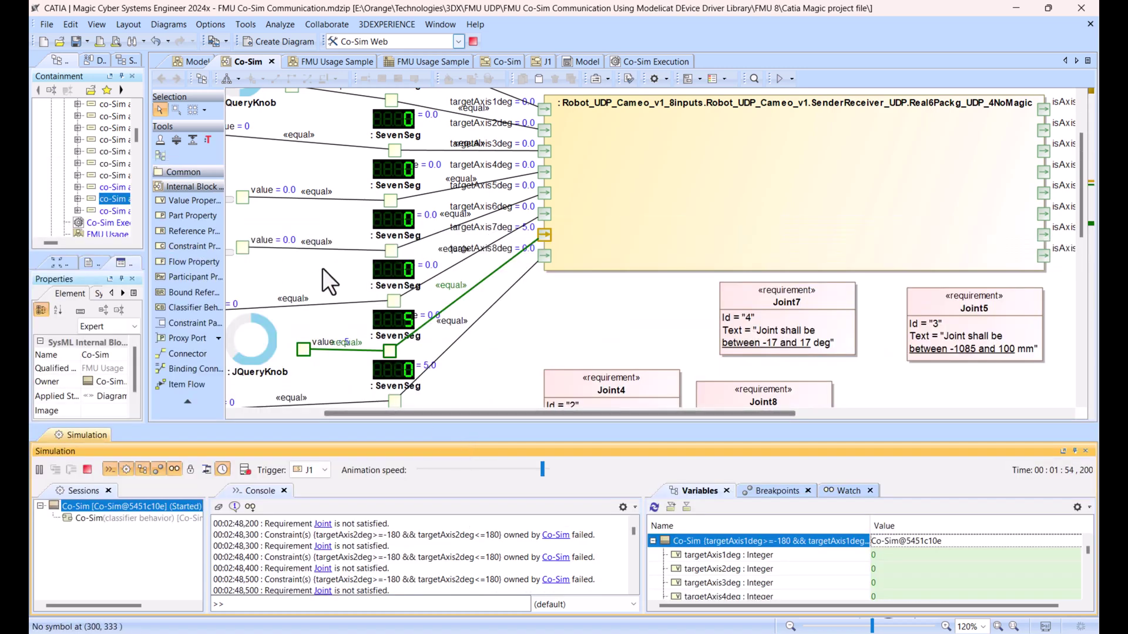
{"action": "scroll", "coordinate": [387, 277], "scroll_direction": "down", "scroll_amount": 3, "text": "ctrl"}
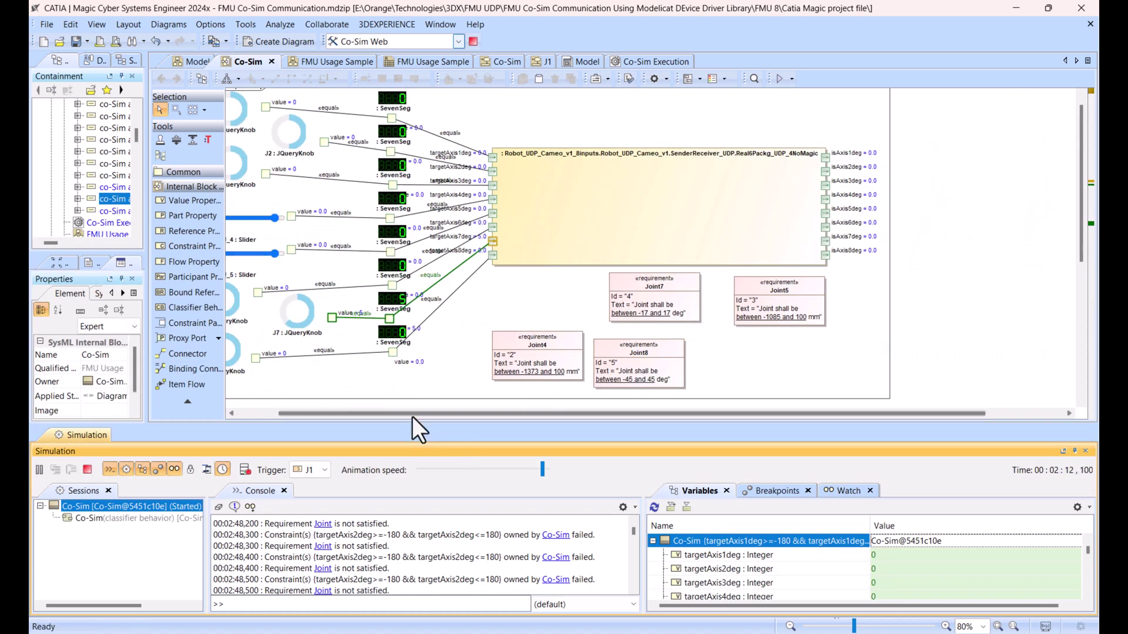
{"action": "left_click_drag", "start_coordinate": [413, 423], "coordinate": [336, 478]}
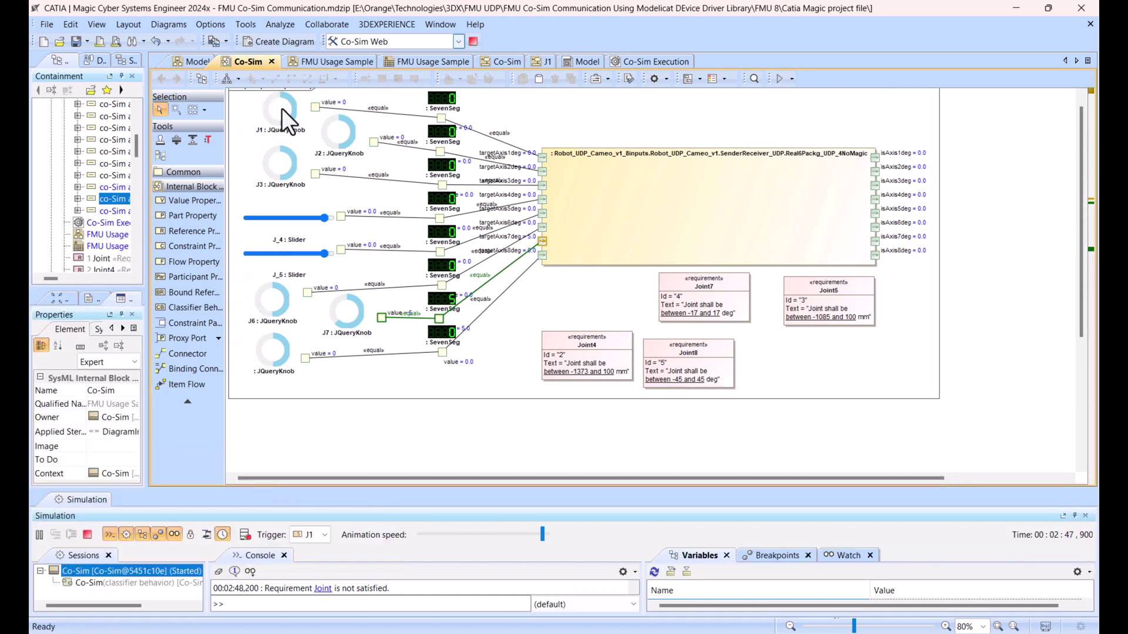
{"action": "left_click_drag", "start_coordinate": [283, 114], "coordinate": [291, 108]}
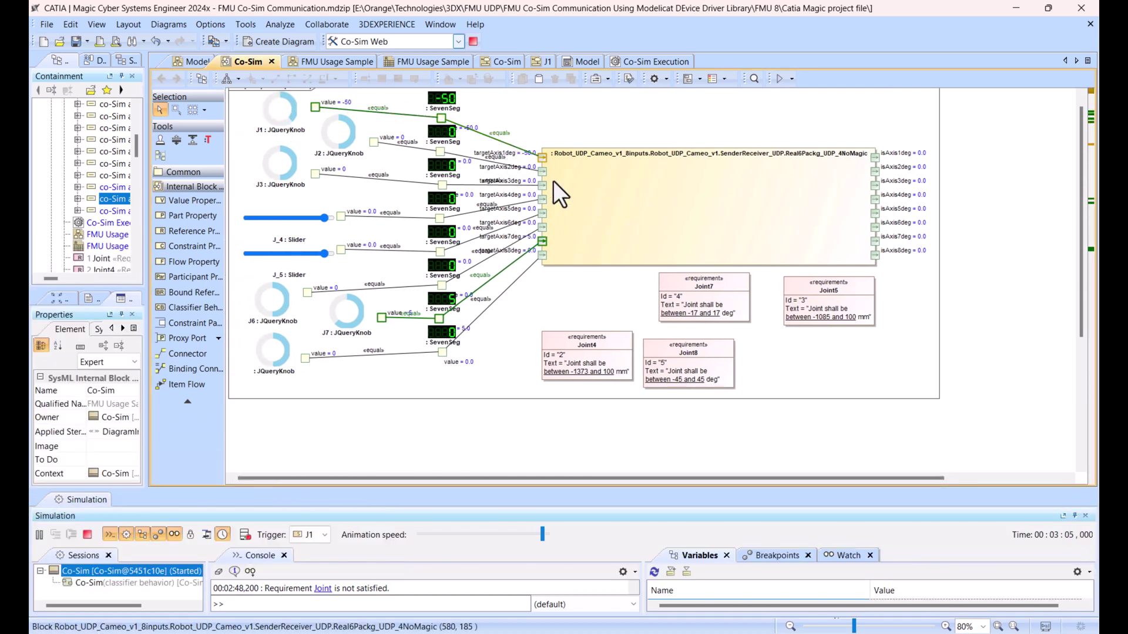
{"action": "left_click_drag", "start_coordinate": [655, 9], "coordinate": [1, 202]}
Step: Dock 3DEXPERIENCE on the right half and set the J1 knob to 96
{"action": "left_click", "coordinate": [813, 188]}
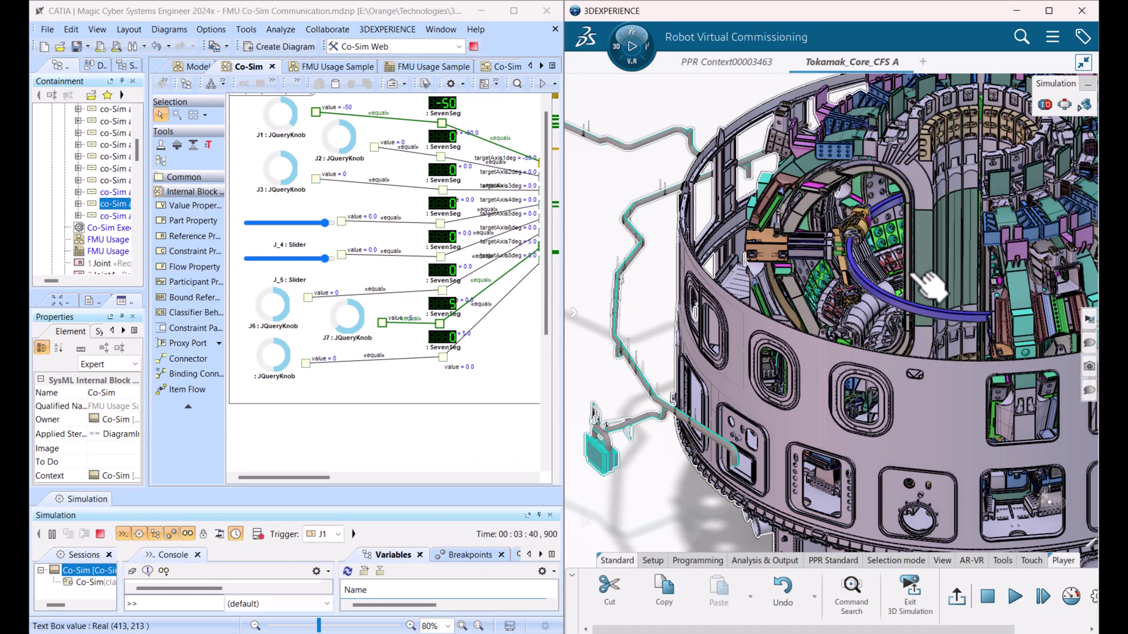
{"action": "left_click_drag", "start_coordinate": [296, 126], "coordinate": [293, 118]}
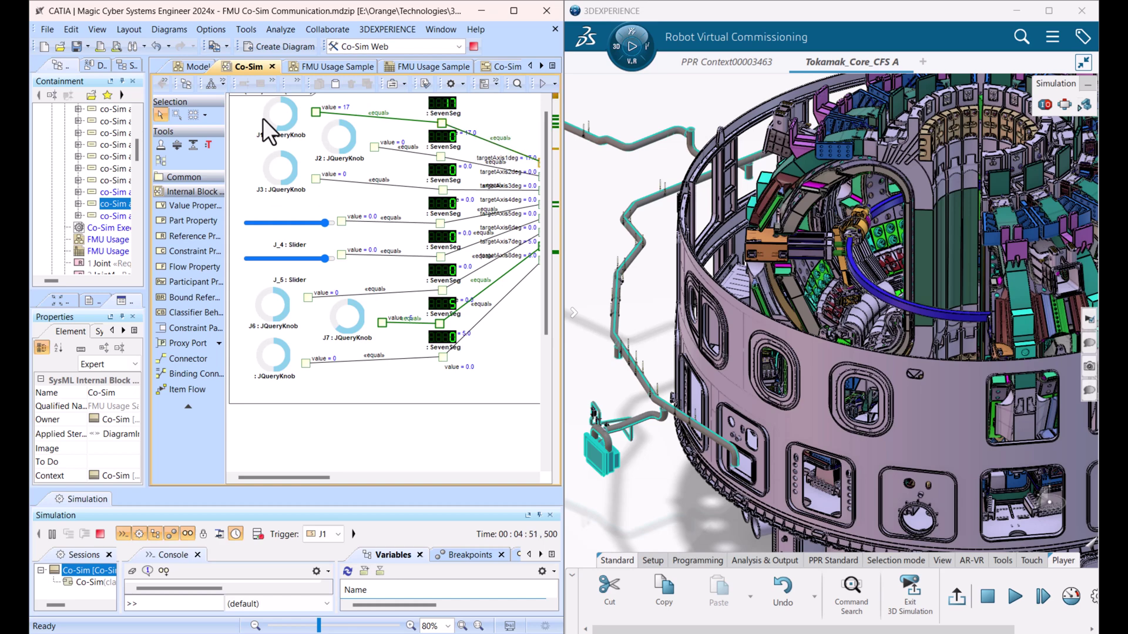
{"action": "left_click", "coordinate": [265, 115]}
Step: Exit the 3D simulation and replay it from MasterTask
{"action": "left_click", "coordinate": [936, 622]}
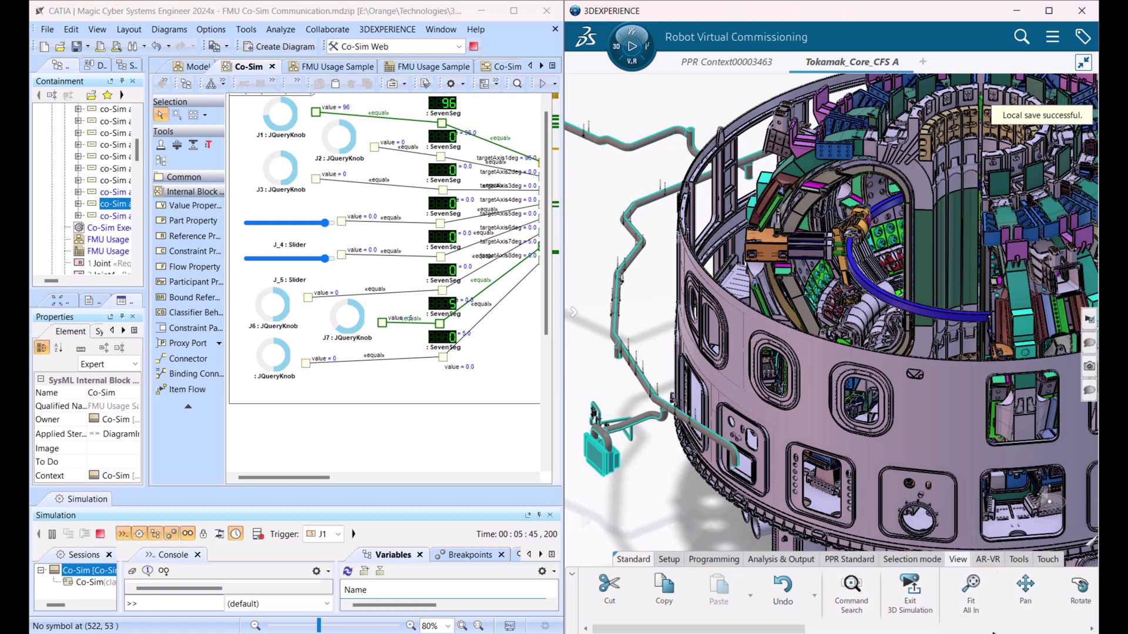
{"action": "left_click", "coordinate": [577, 96]}
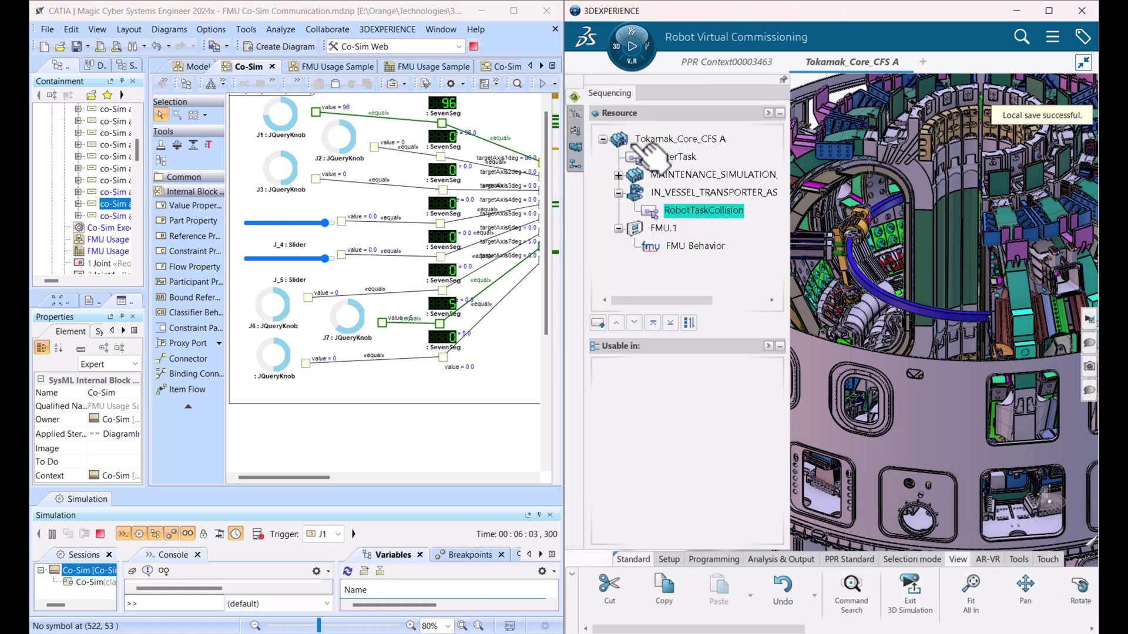
{"action": "left_click", "coordinate": [650, 157]}
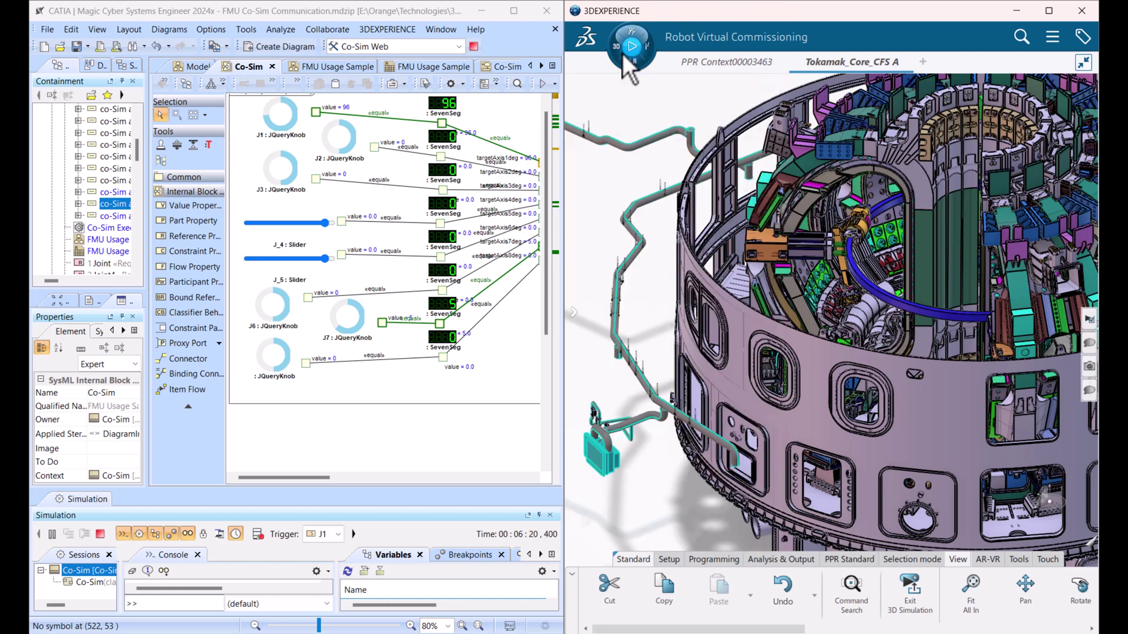
{"action": "left_click", "coordinate": [624, 55]}
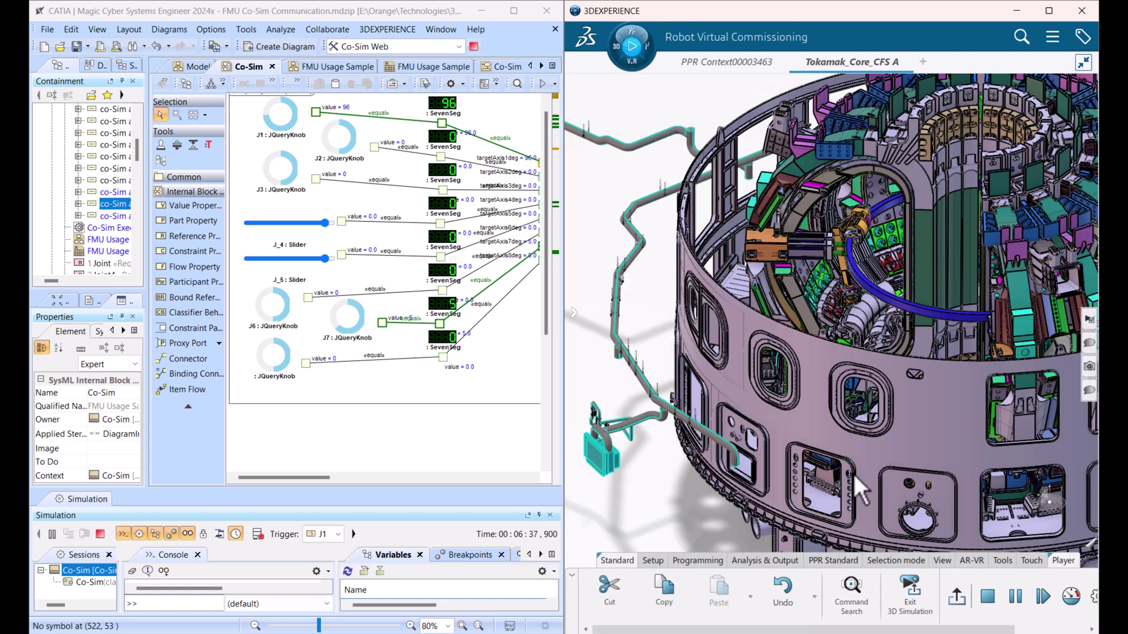
Step: Set J1 to 70 and J2 to -10 while viewing the robot arm, then stop the co-simulation
{"action": "left_click_drag", "start_coordinate": [853, 630], "coordinate": [922, 630]}
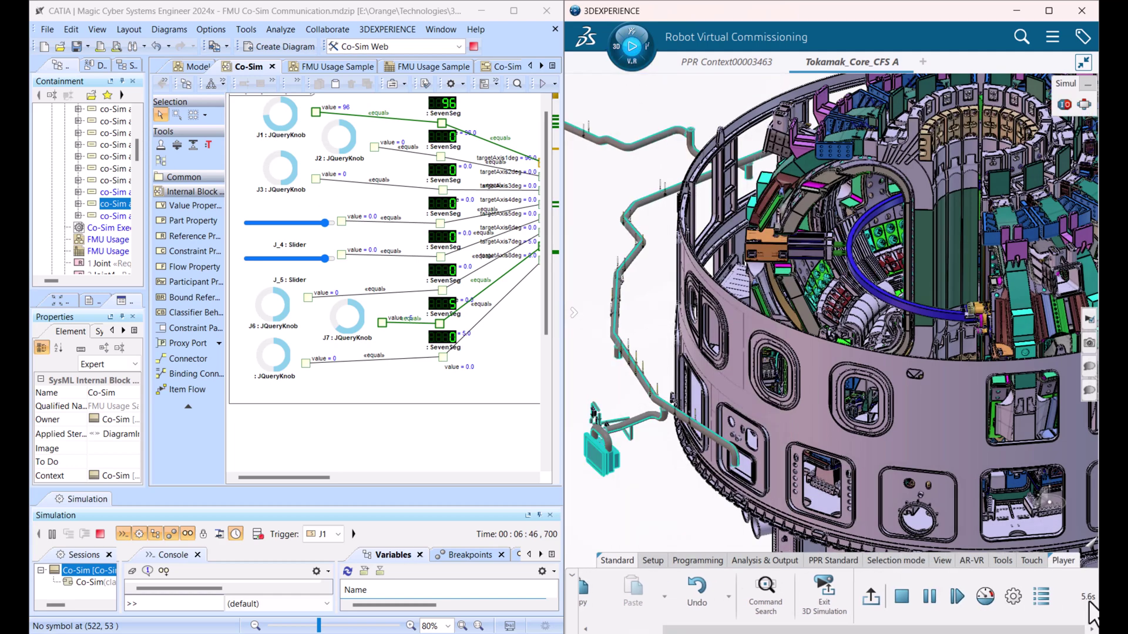
{"action": "left_click", "coordinate": [266, 123]}
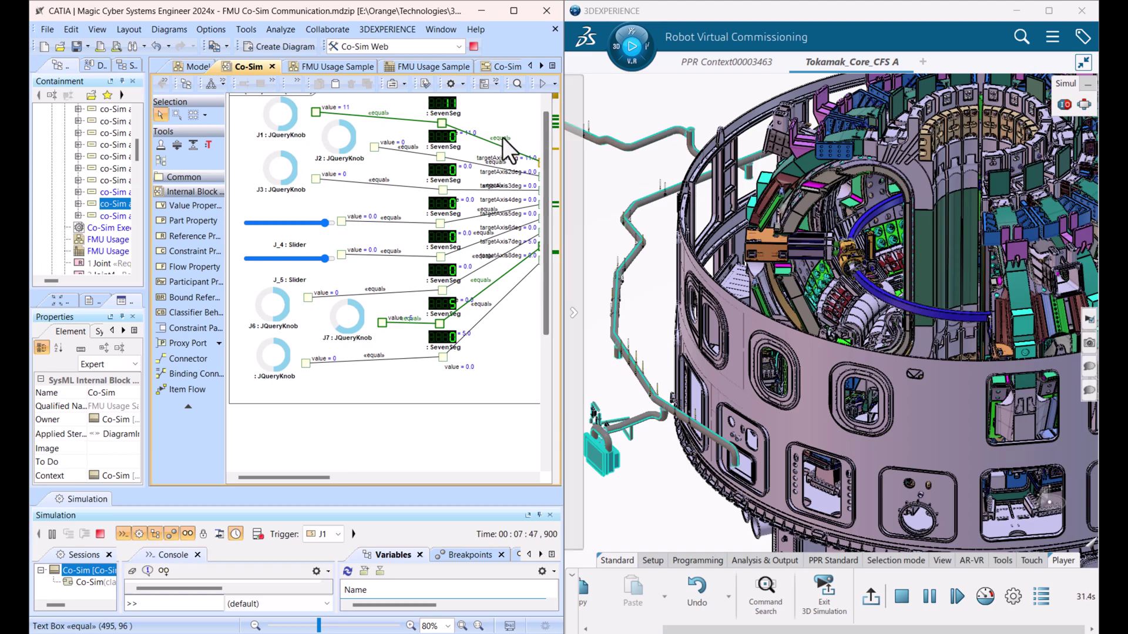
{"action": "left_click", "coordinate": [899, 205]}
{"action": "scroll", "coordinate": [898, 206], "scroll_direction": "up", "scroll_amount": 5}
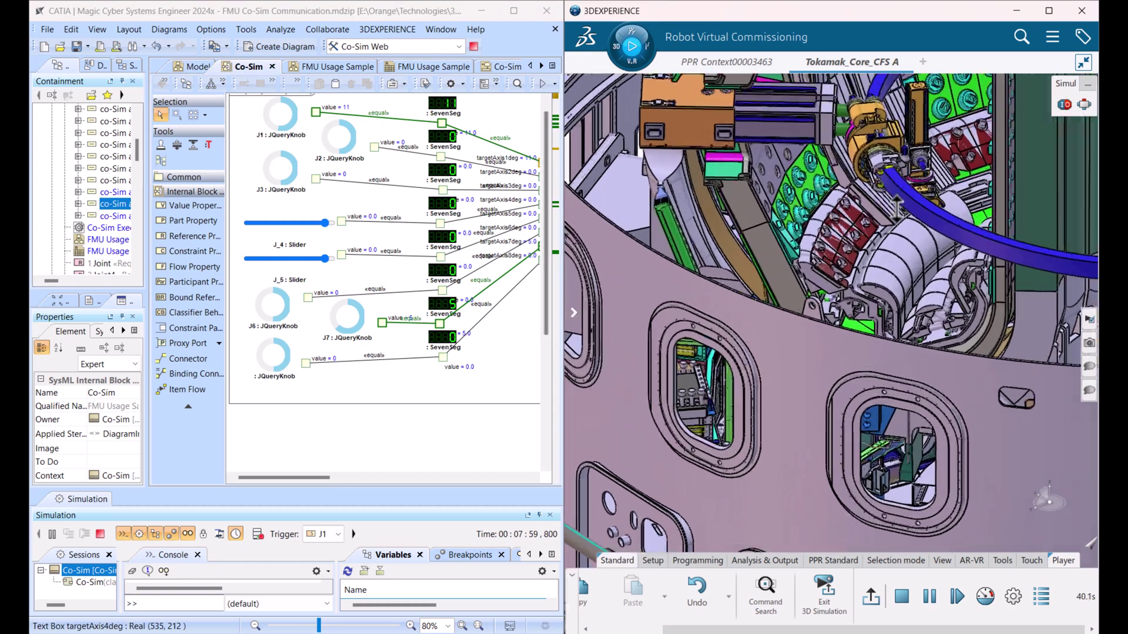
{"action": "scroll", "coordinate": [868, 232], "scroll_direction": "up", "scroll_amount": 5}
{"action": "middle_click_drag", "start_coordinate": [868, 227], "coordinate": [934, 63]}
{"action": "left_click", "coordinate": [349, 148]}
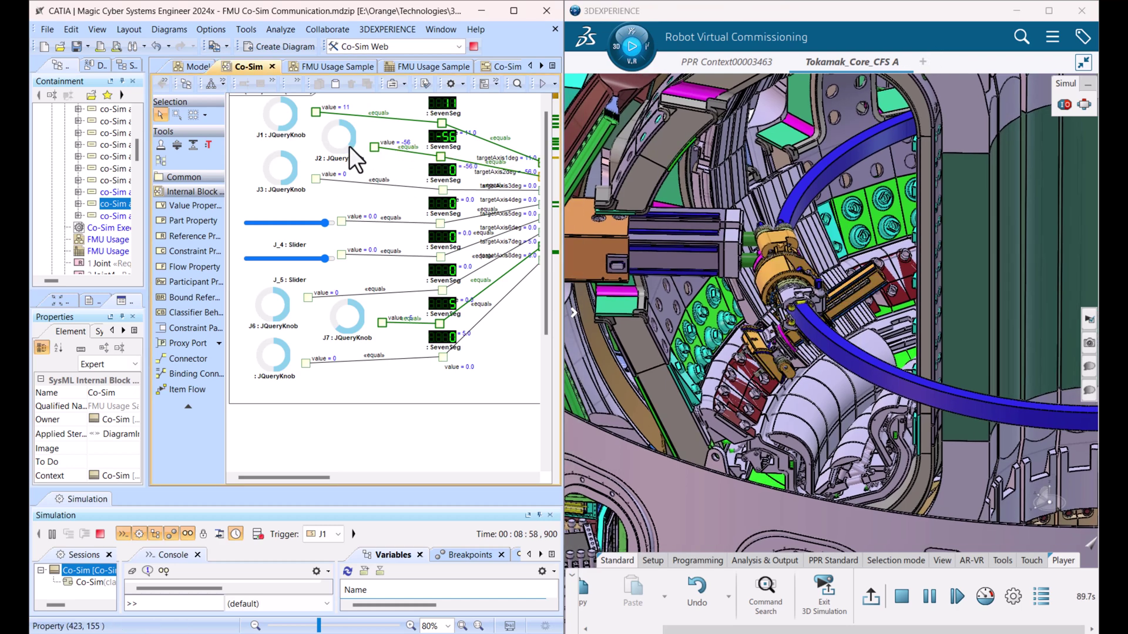
{"action": "left_click", "coordinate": [341, 150]}
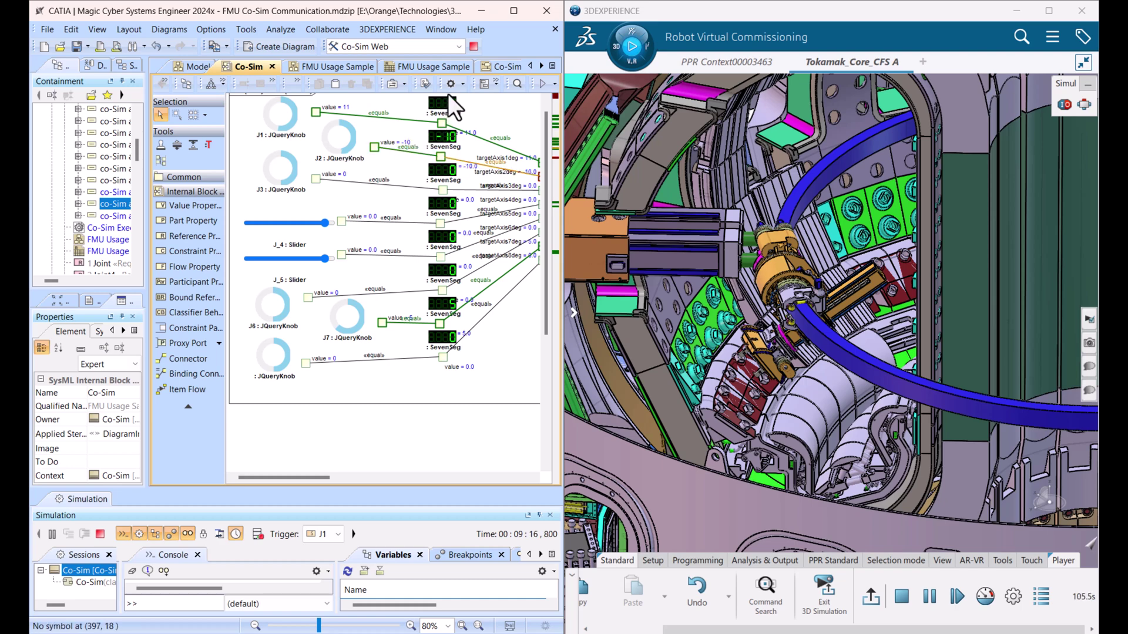
{"action": "left_click", "coordinate": [474, 46]}
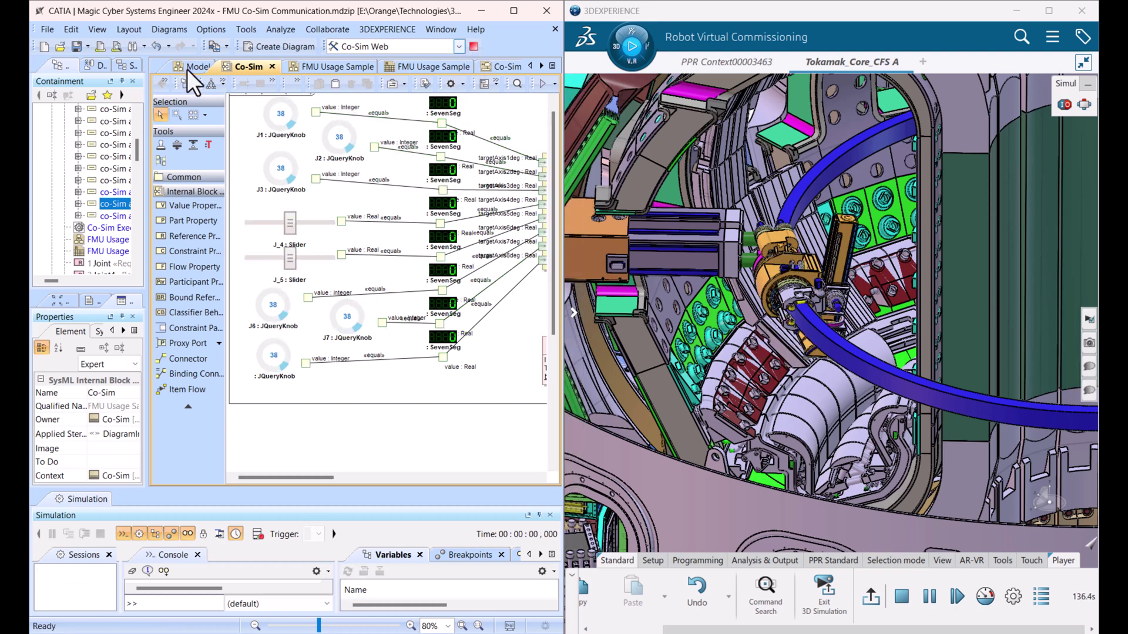
Step: Uncheck Silent under Animation in the Co-Sim UI configuration's specification and close it
{"action": "left_click", "coordinate": [445, 65]}
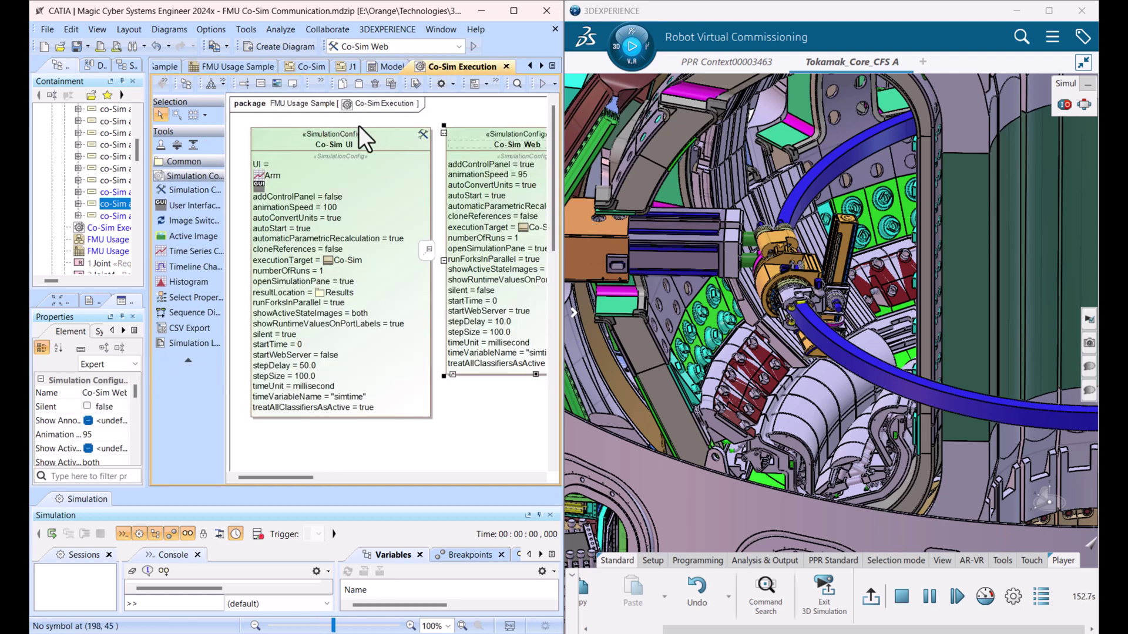
{"action": "double_click", "coordinate": [275, 139]}
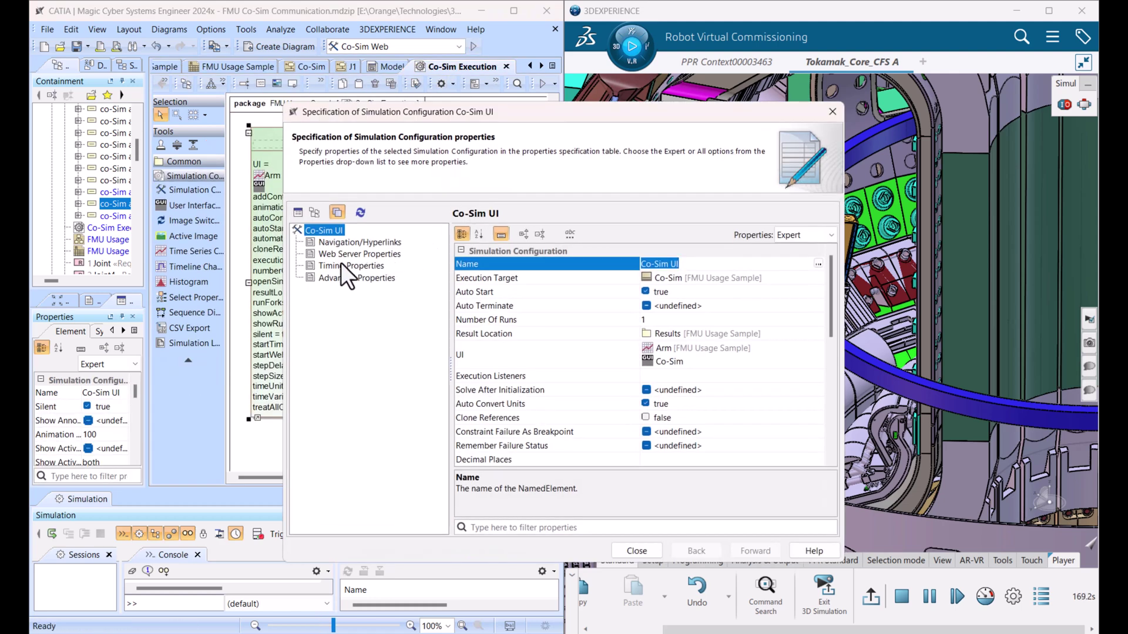
{"action": "scroll", "coordinate": [720, 394], "scroll_direction": "down", "scroll_amount": 10}
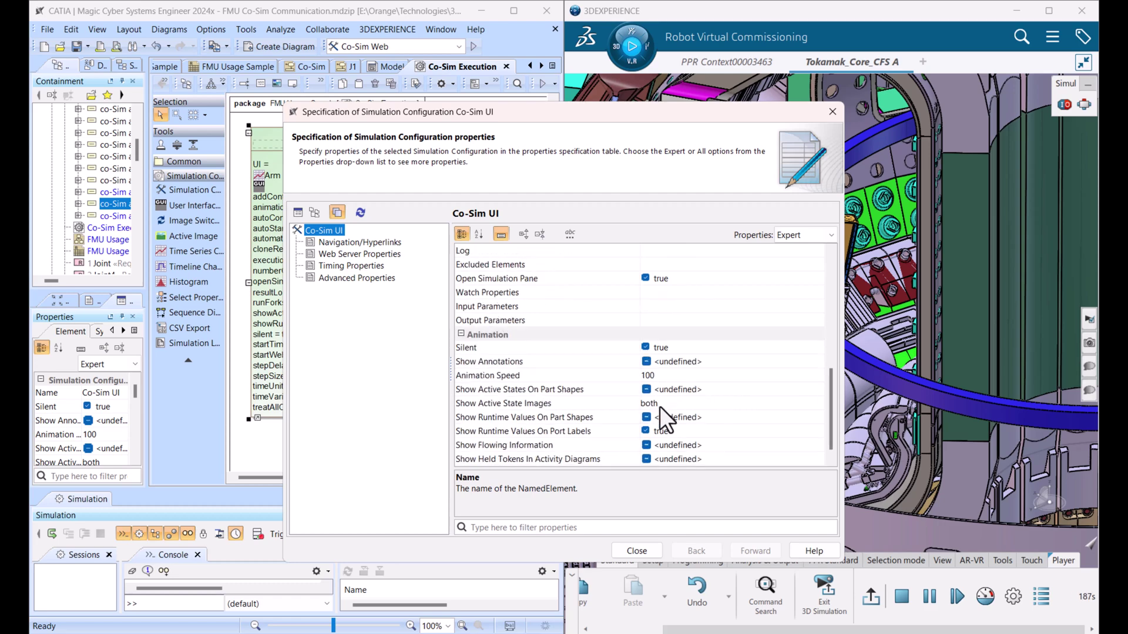
{"action": "left_click", "coordinate": [646, 349]}
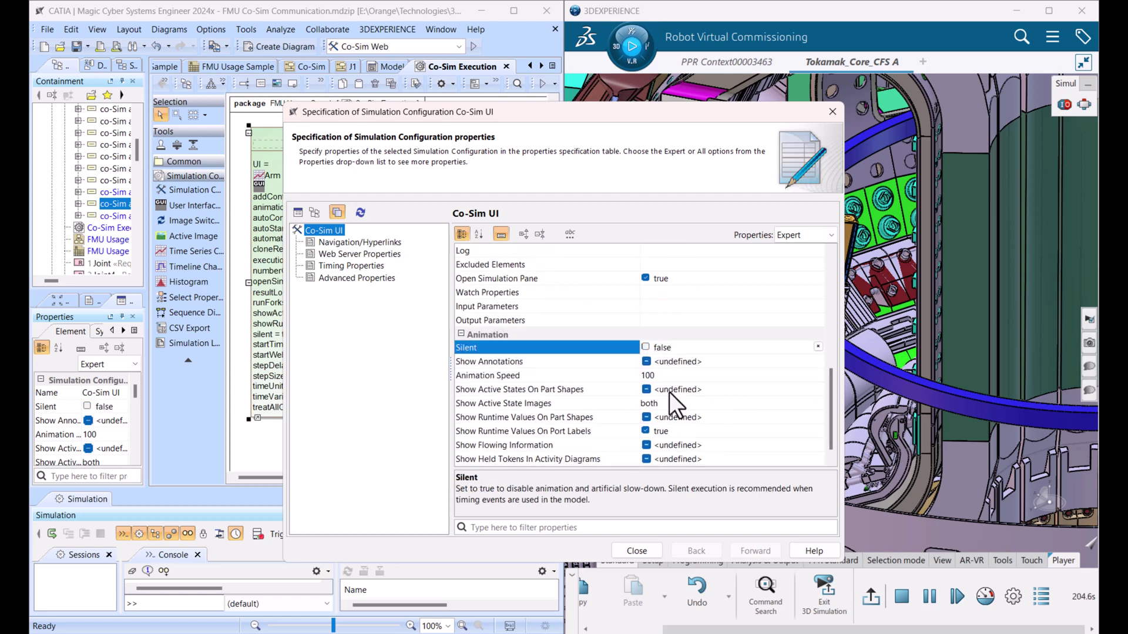
{"action": "left_click", "coordinate": [653, 550]}
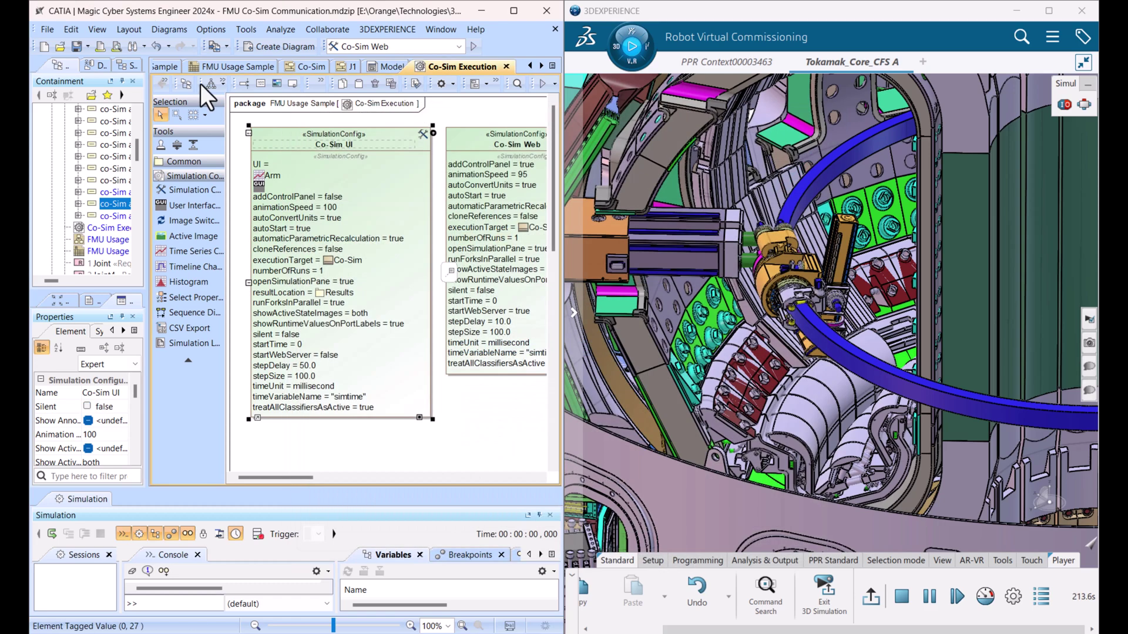
Step: Run the Co-Sim Web configuration from the Co-Sim activity diagram
{"action": "left_click", "coordinate": [303, 65]}
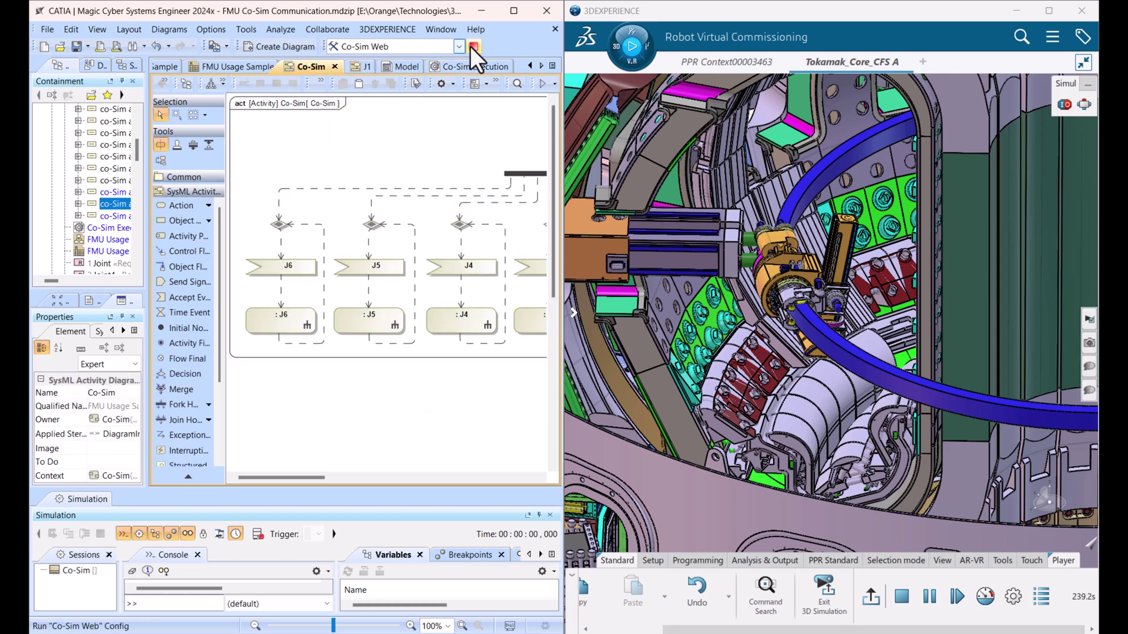
{"action": "left_click", "coordinate": [474, 46]}
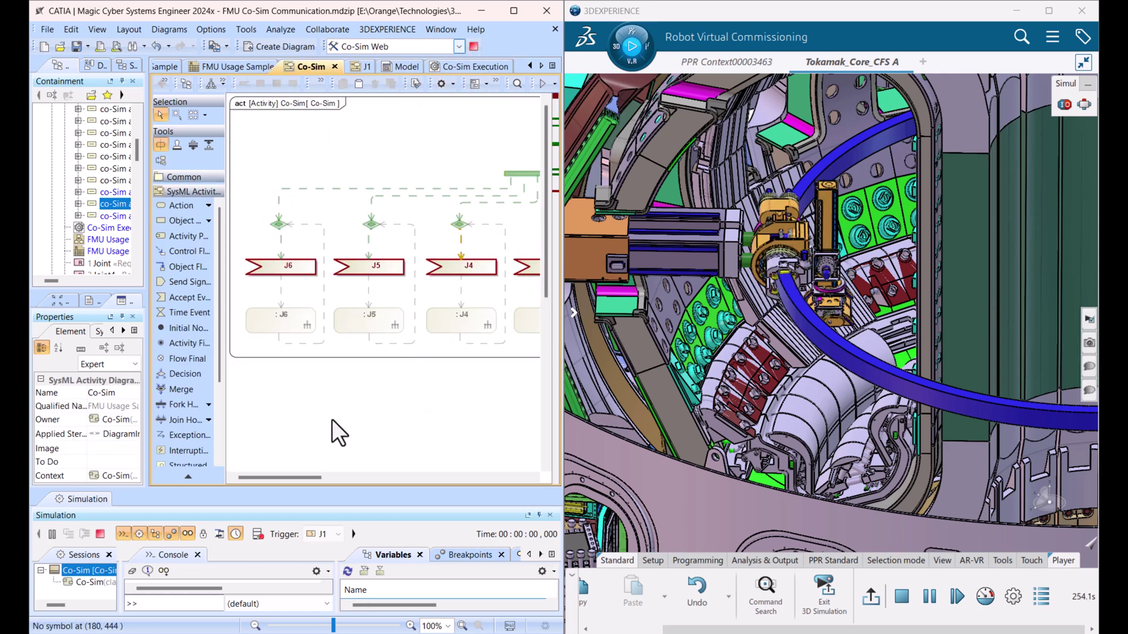
{"action": "left_click_drag", "start_coordinate": [287, 478], "coordinate": [334, 481]}
Step: Open the activity behind :J3 and fire the J3 trigger in the Simulation pane
{"action": "double_click", "coordinate": [387, 318]}
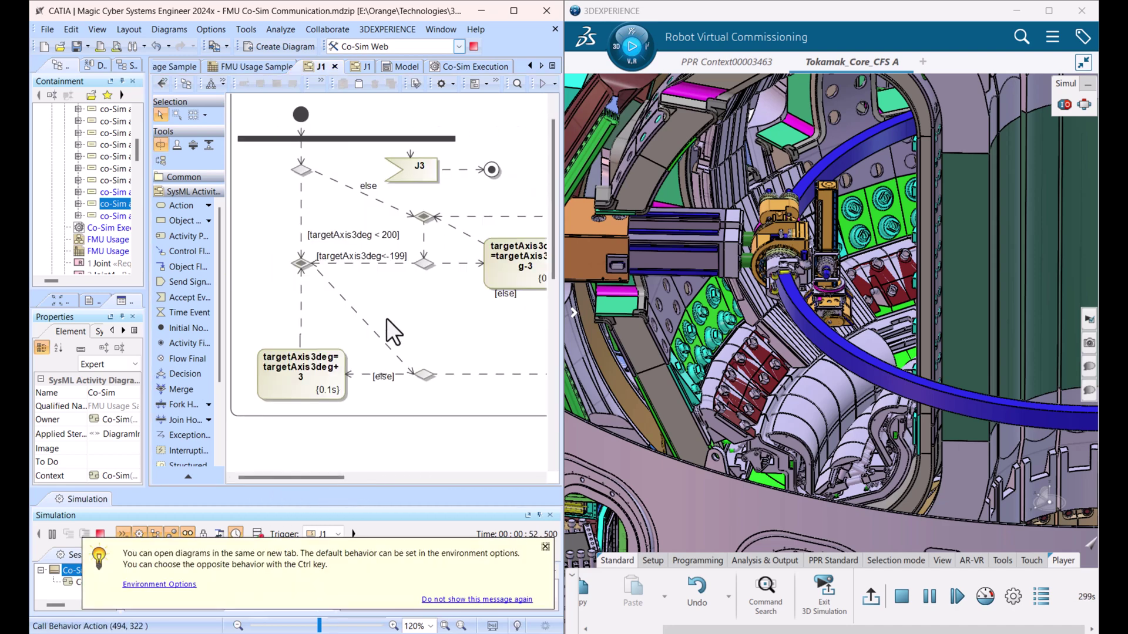
{"action": "scroll", "coordinate": [378, 227], "scroll_direction": "down", "scroll_amount": 2, "text": "ctrl"}
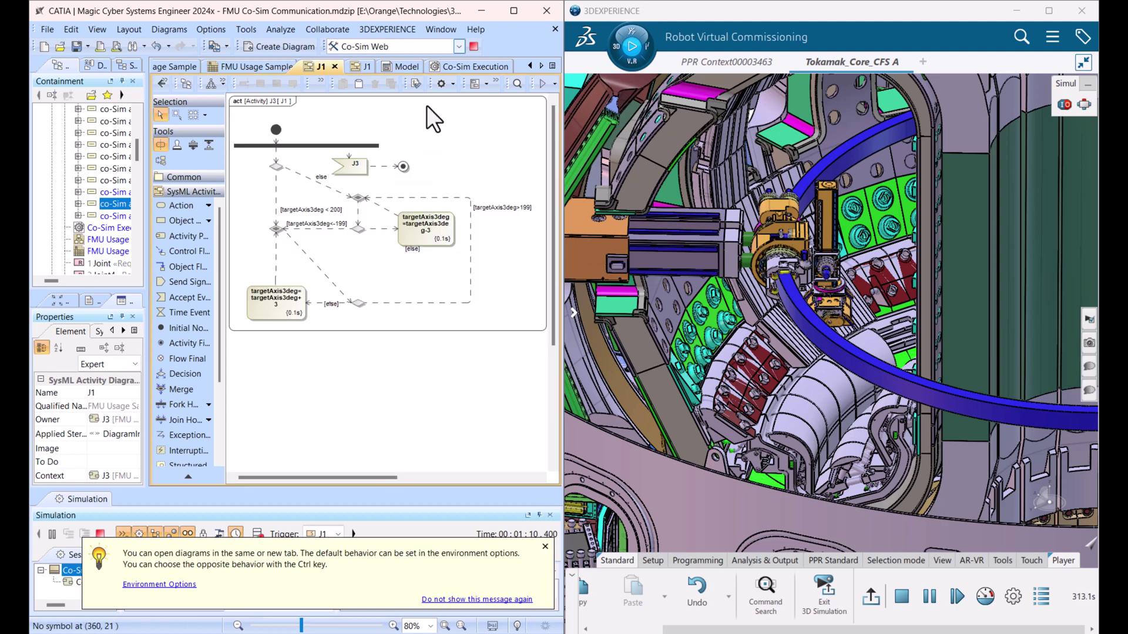
{"action": "left_click", "coordinate": [338, 534]}
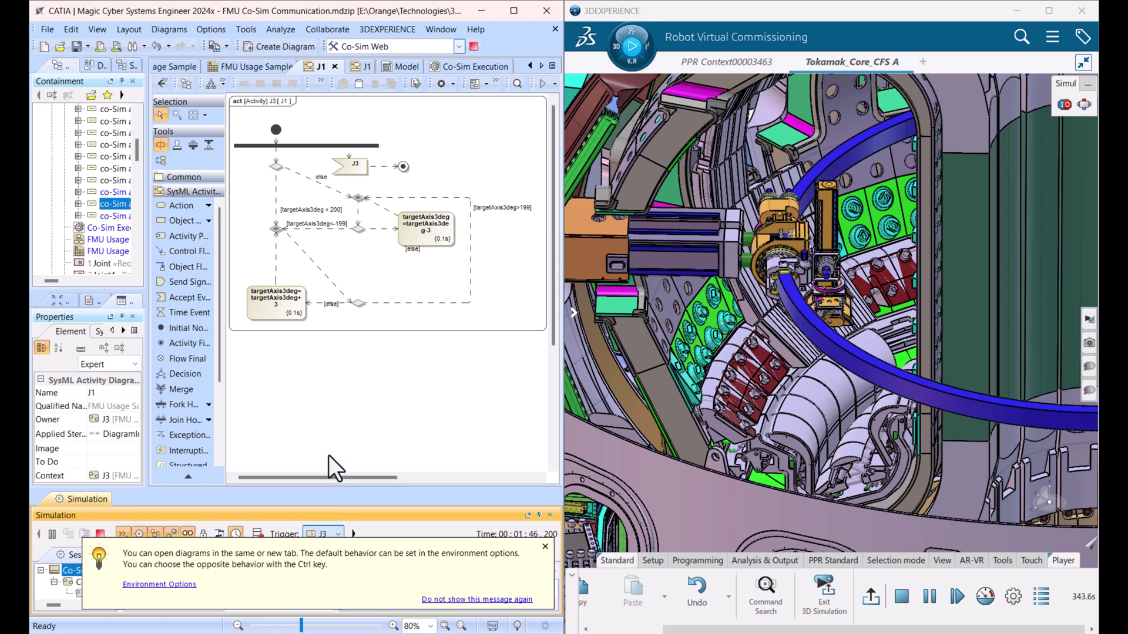
{"action": "left_click", "coordinate": [327, 452]}
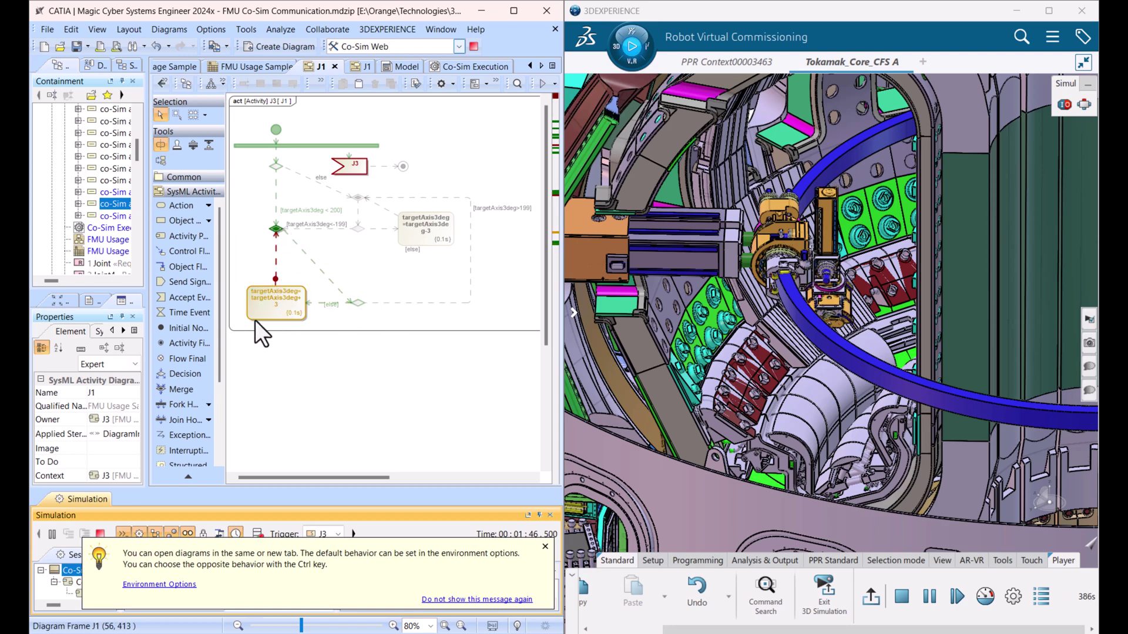
{"action": "scroll", "coordinate": [396, 257], "scroll_direction": "up", "scroll_amount": 1, "text": "ctrl"}
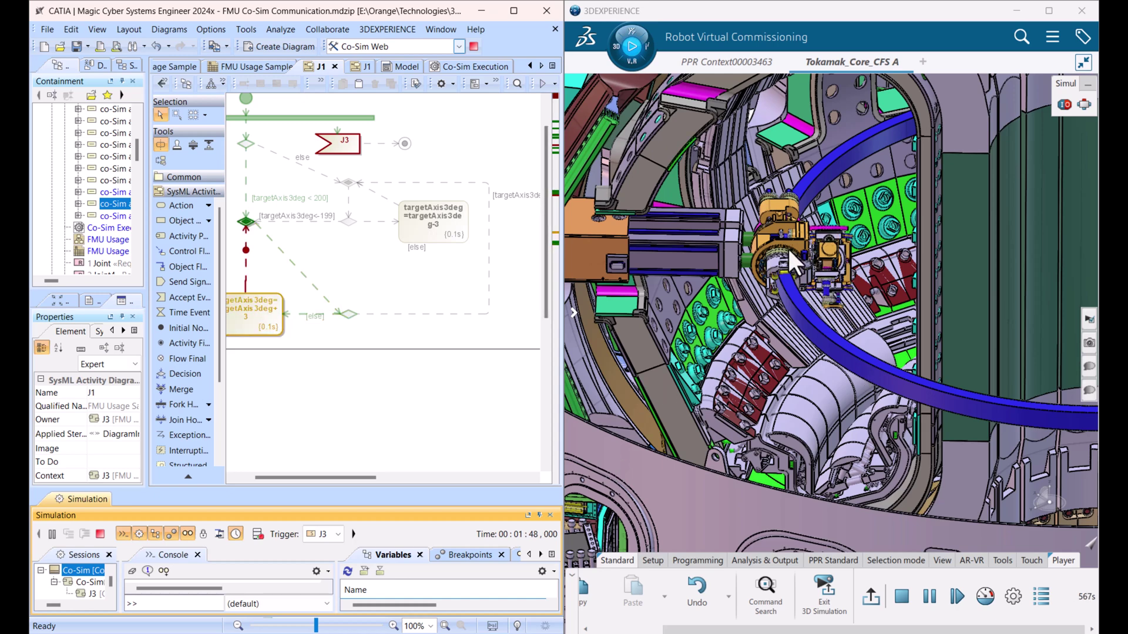
Step: Choose J3 as the trigger again and go back to the Co-Sim activity diagram
{"action": "left_click", "coordinate": [335, 534]}
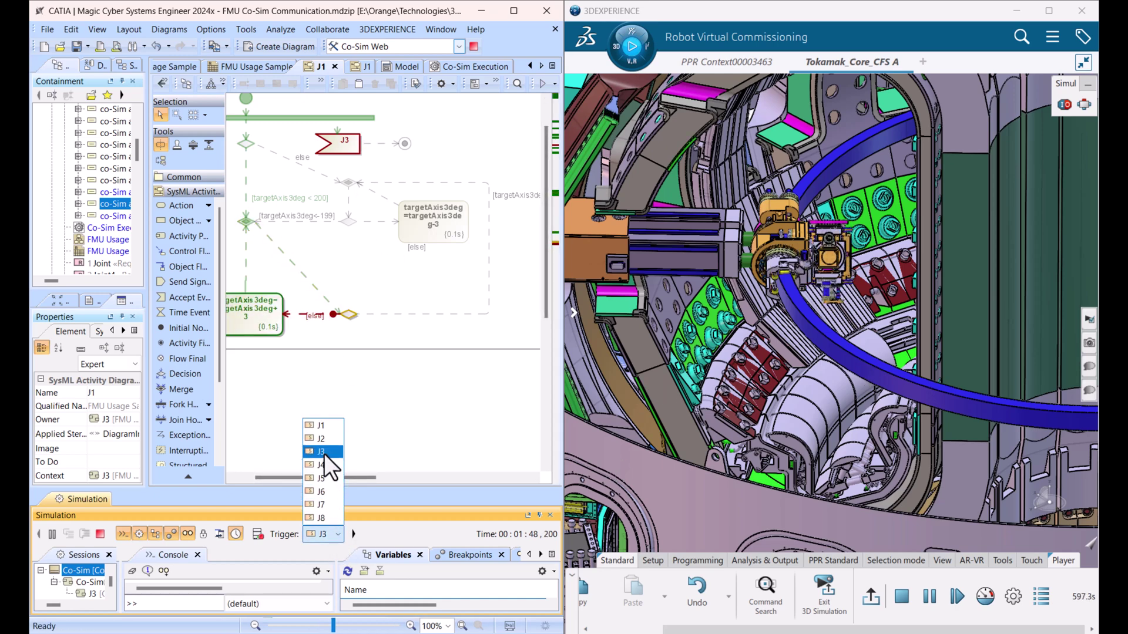
{"action": "left_click", "coordinate": [323, 453]}
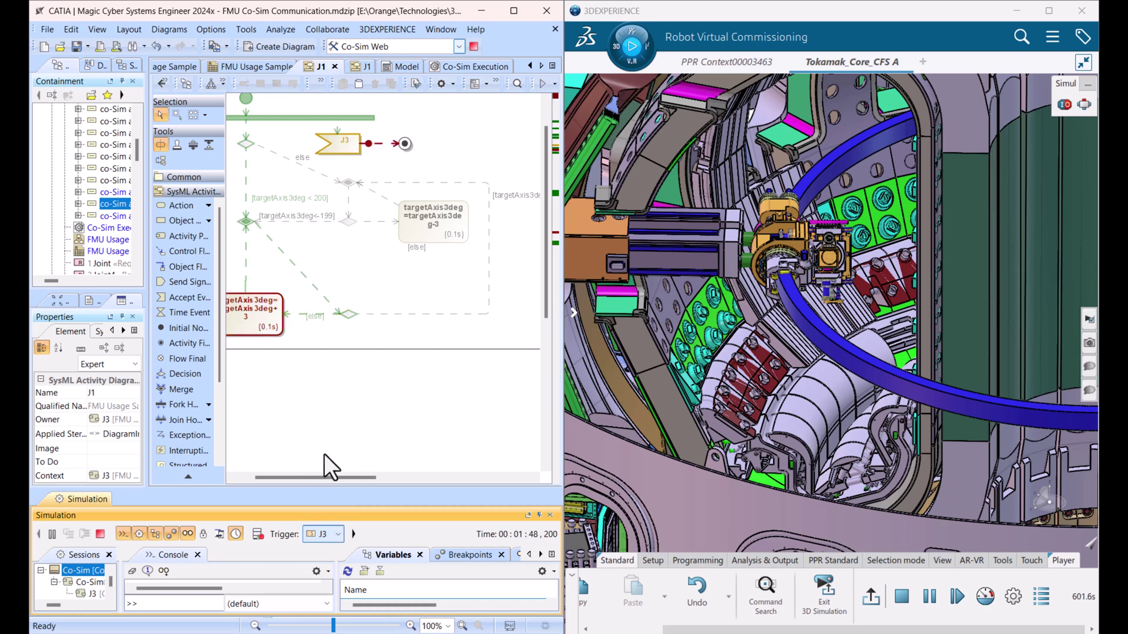
{"action": "left_click", "coordinate": [159, 85]}
{"action": "scroll", "coordinate": [435, 288], "scroll_direction": "down", "scroll_amount": 2}
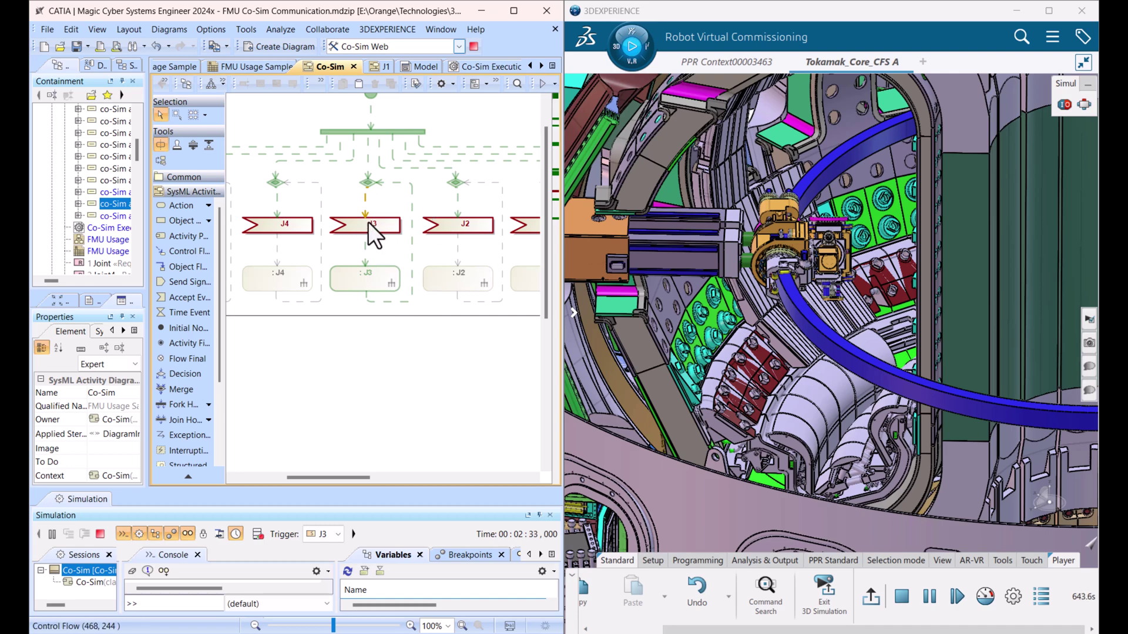
Step: Switch the Trigger between J1 and J2 twice, ending on J2, while the DELMIA robot arm responds
{"action": "left_click", "coordinate": [340, 534]}
{"action": "left_click", "coordinate": [320, 429]}
{"action": "left_click", "coordinate": [317, 536]}
{"action": "left_click", "coordinate": [320, 440]}
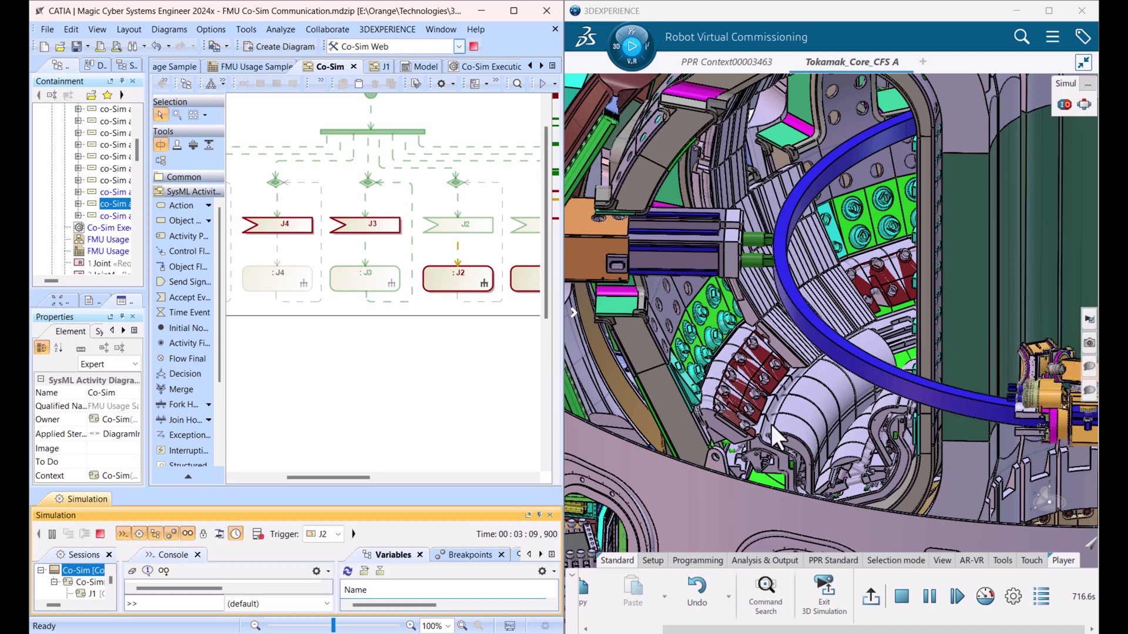
{"action": "left_click", "coordinate": [329, 536]}
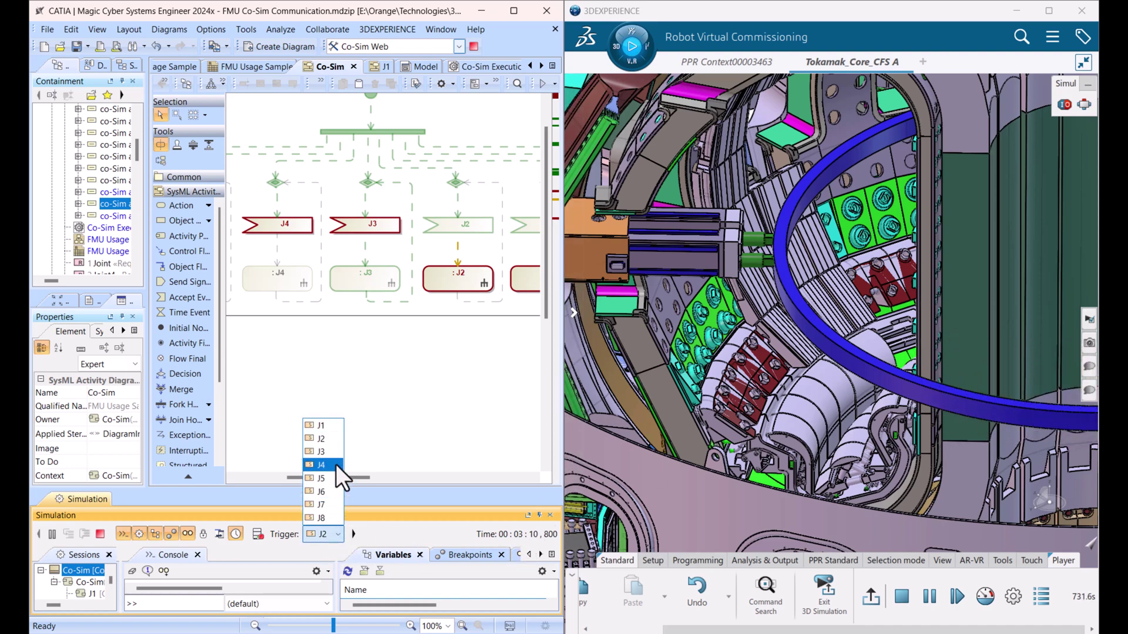
{"action": "left_click", "coordinate": [338, 536]}
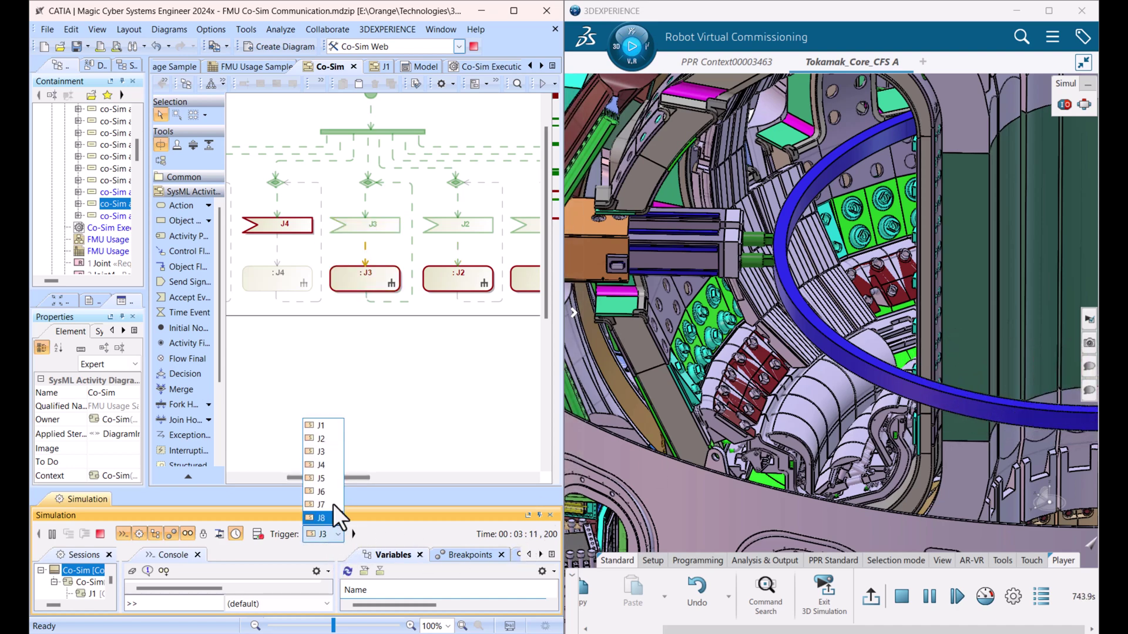
{"action": "left_click", "coordinate": [322, 425]}
{"action": "left_click", "coordinate": [334, 536]}
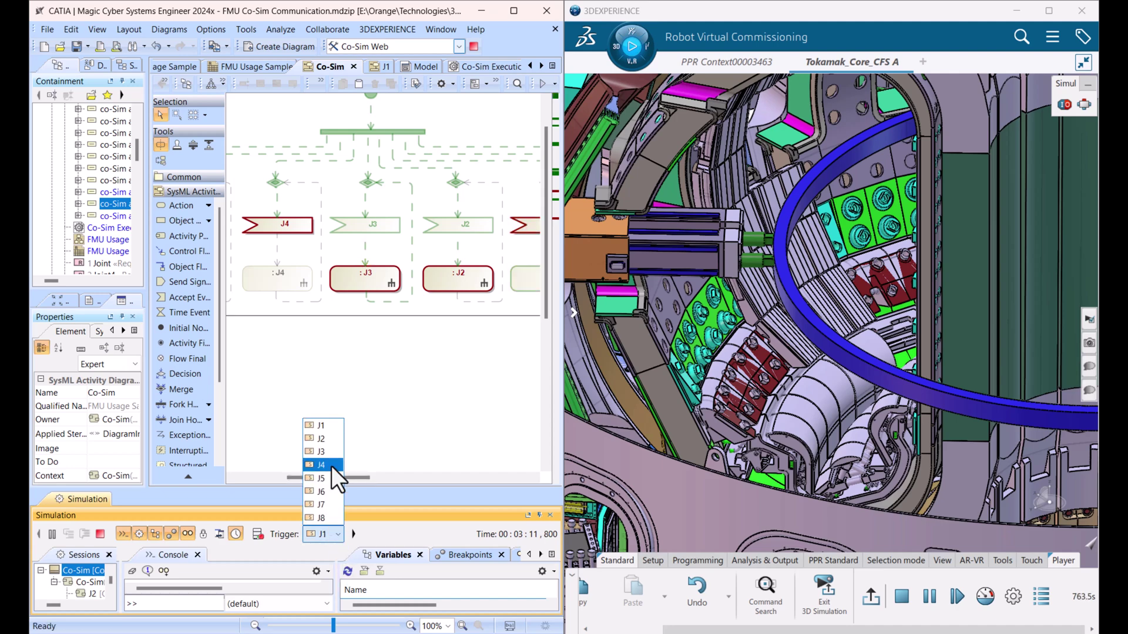
{"action": "left_click", "coordinate": [329, 436]}
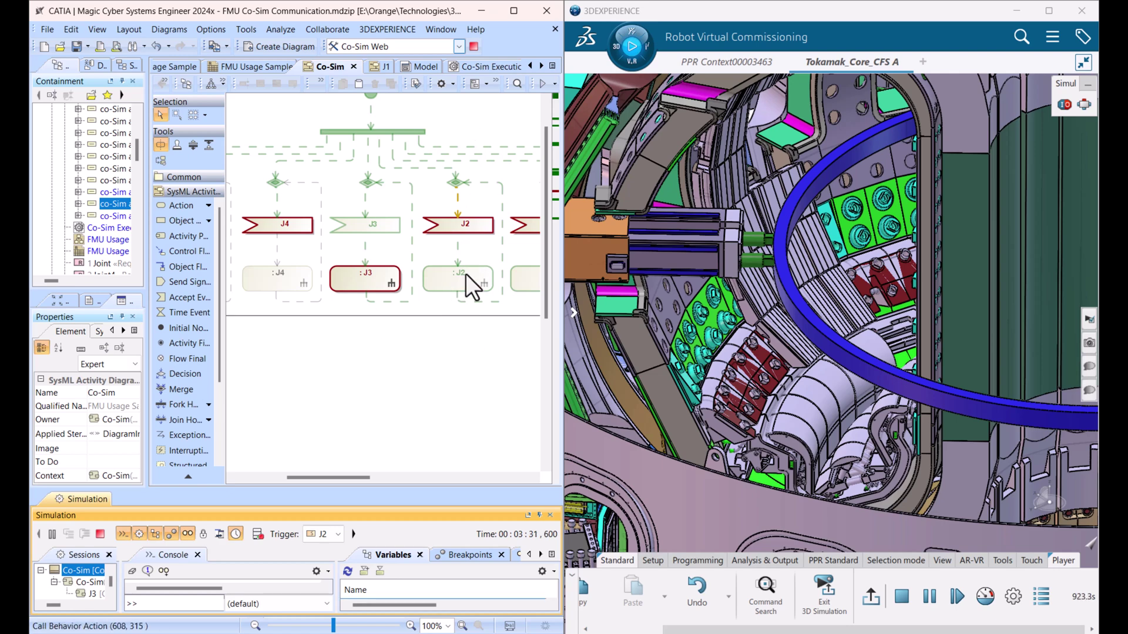
Step: Terminate the Co-Sim Web run, set Co-Sim UI's Silent to true, and select Co-Sim UI to run
{"action": "left_click", "coordinate": [475, 46]}
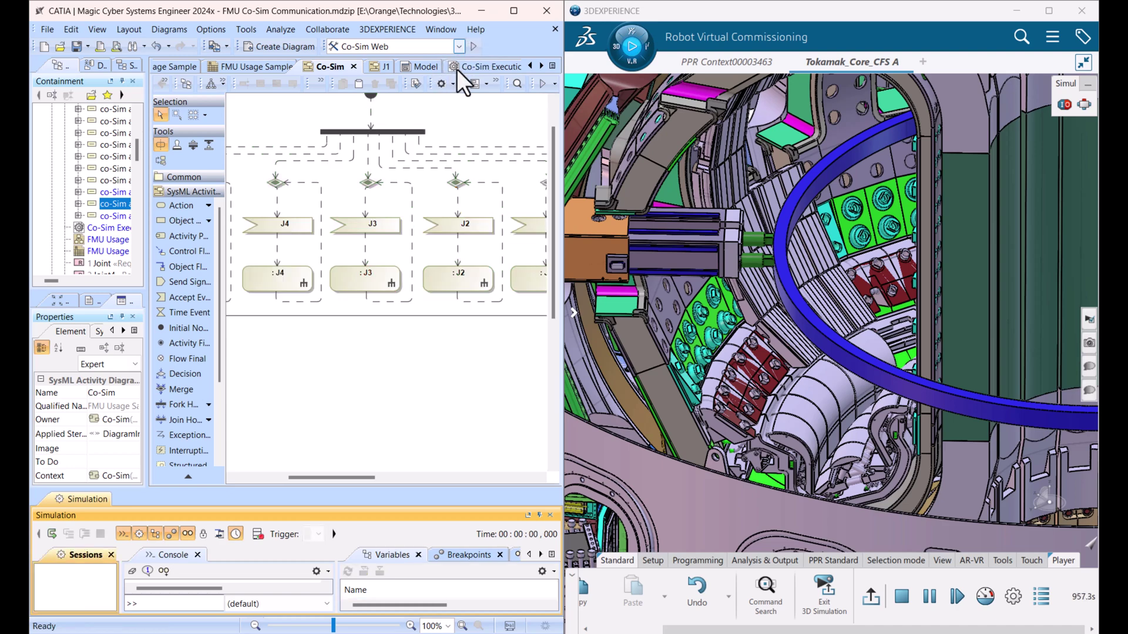
{"action": "left_click", "coordinate": [457, 68]}
{"action": "left_click", "coordinate": [371, 129]}
{"action": "double_click", "coordinate": [363, 135]}
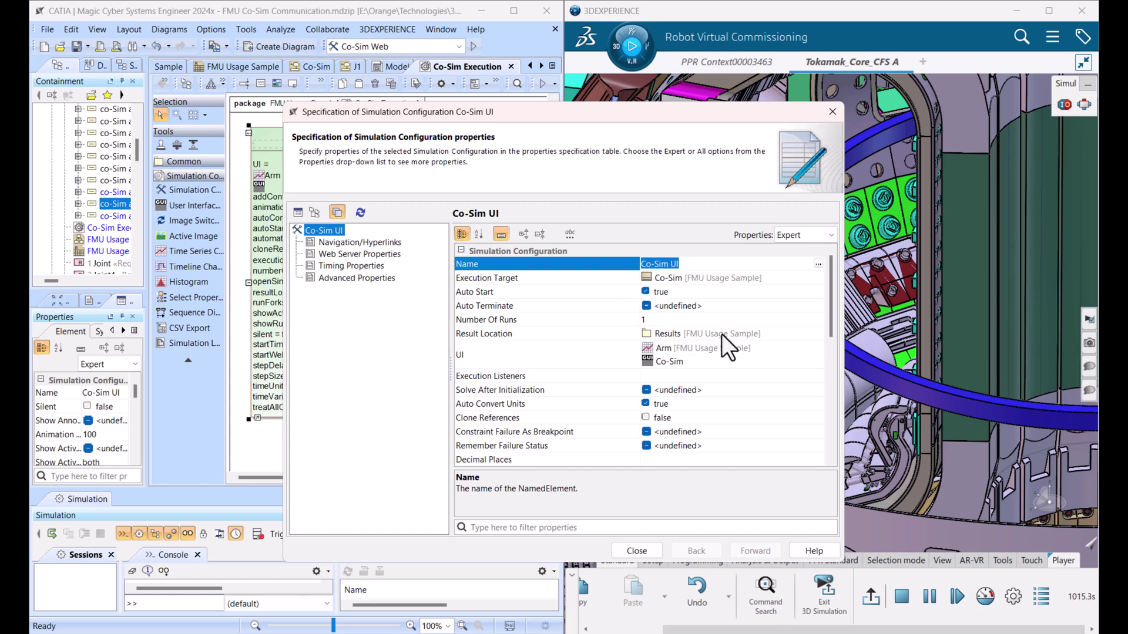
{"action": "scroll", "coordinate": [724, 333], "scroll_direction": "down", "scroll_amount": 5}
{"action": "left_click", "coordinate": [646, 431]}
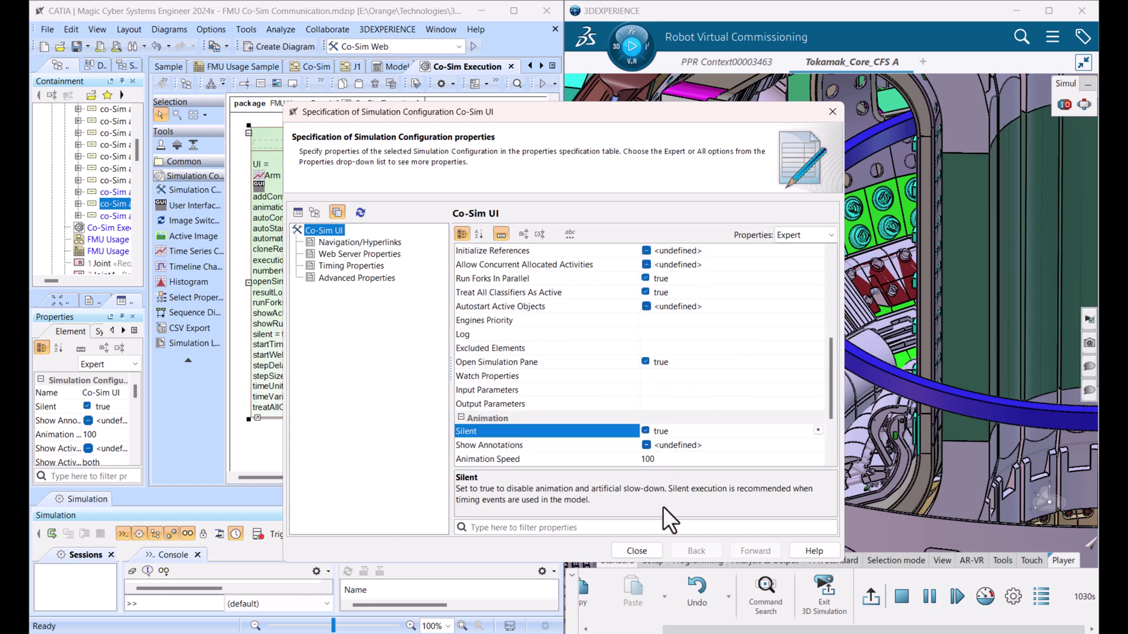
{"action": "left_click", "coordinate": [640, 551]}
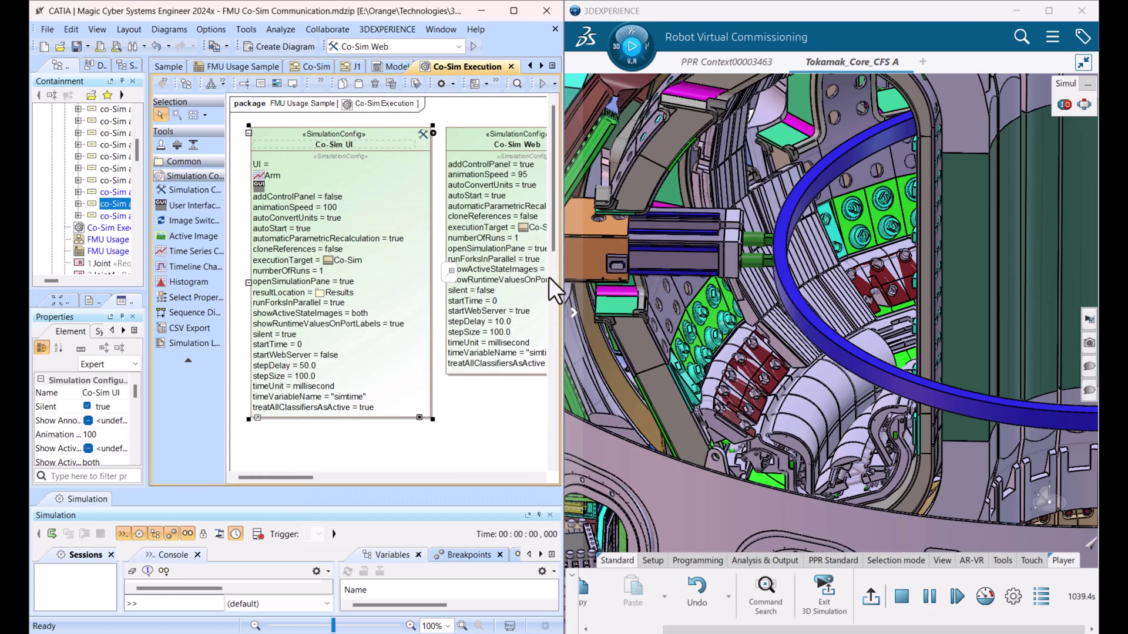
{"action": "left_click", "coordinate": [422, 47]}
{"action": "left_click", "coordinate": [386, 65]}
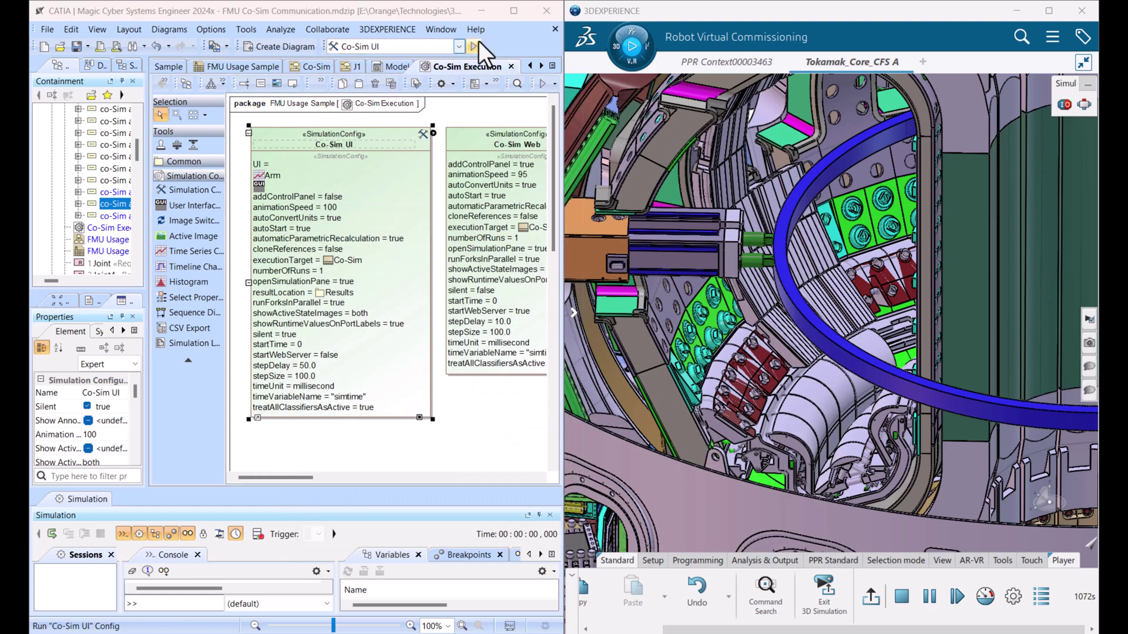
Step: Start the Co-Sim UI co-simulation and arrange the joint slider panel and requirement plot windows
{"action": "left_click", "coordinate": [475, 46]}
{"action": "left_click_drag", "start_coordinate": [559, 114], "coordinate": [292, 260]}
{"action": "left_click_drag", "start_coordinate": [516, 167], "coordinate": [191, 1]}
Step: Drive joints J1, J2, J3, J4 and J7 until the chart flags J3 at -195 and J4 at -1380
{"action": "left_click", "coordinate": [475, 322]}
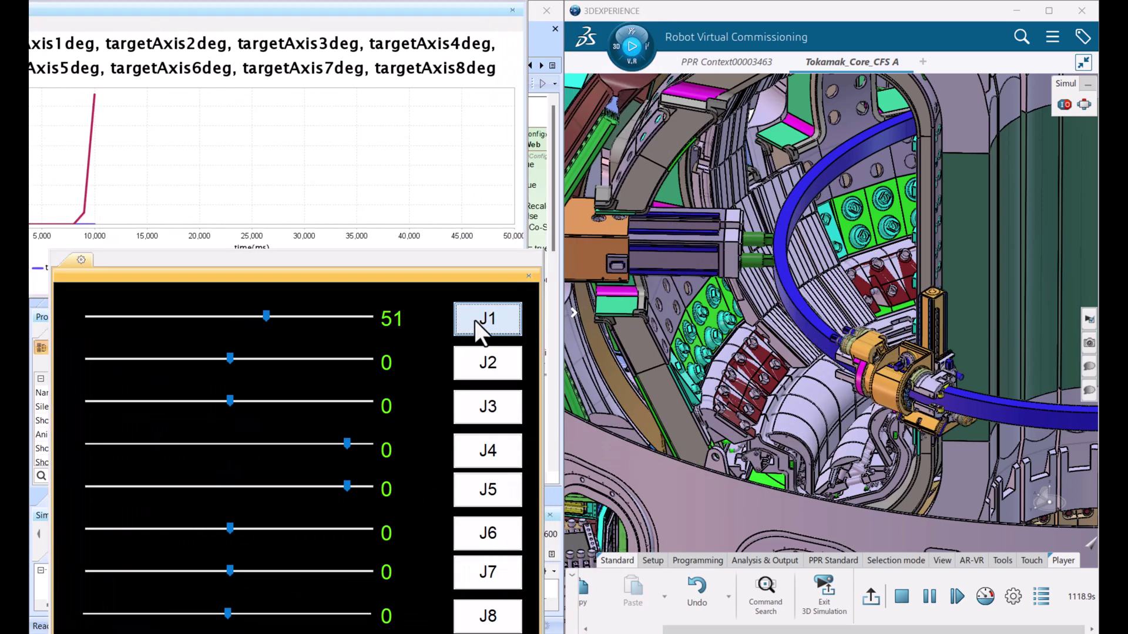
{"action": "left_click", "coordinate": [477, 367]}
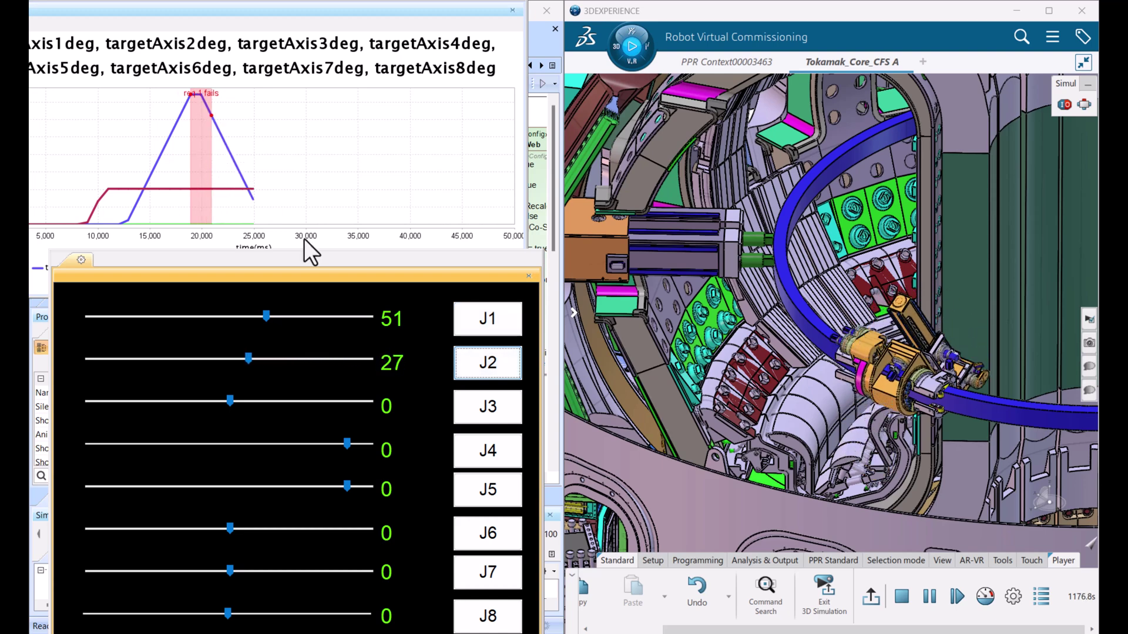
{"action": "left_click", "coordinate": [478, 414]}
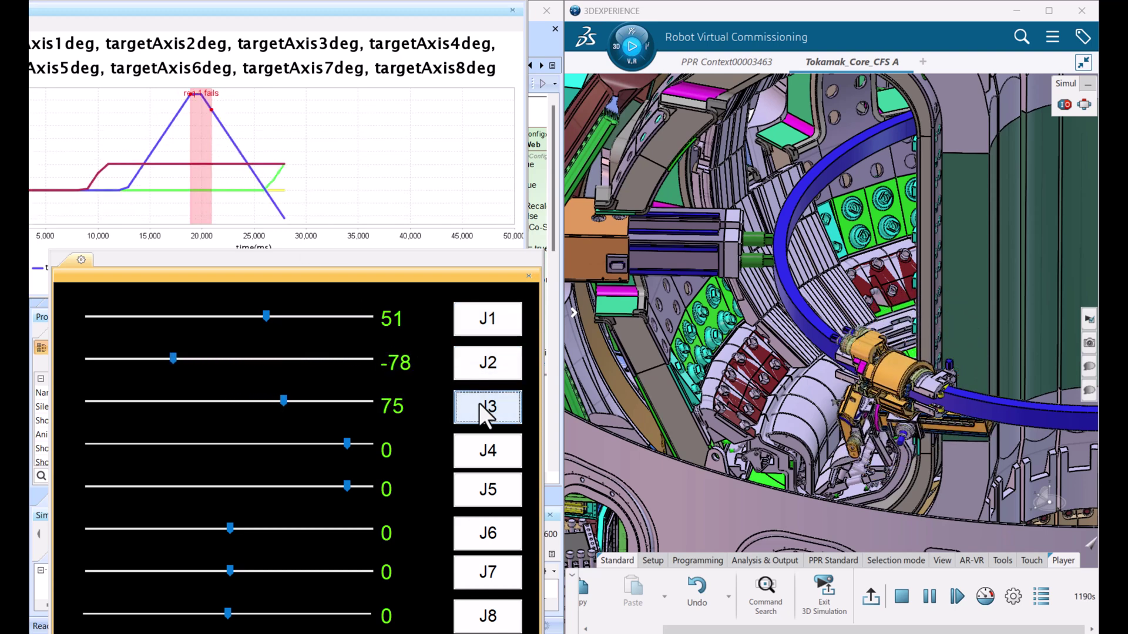
{"action": "left_click", "coordinate": [476, 450]}
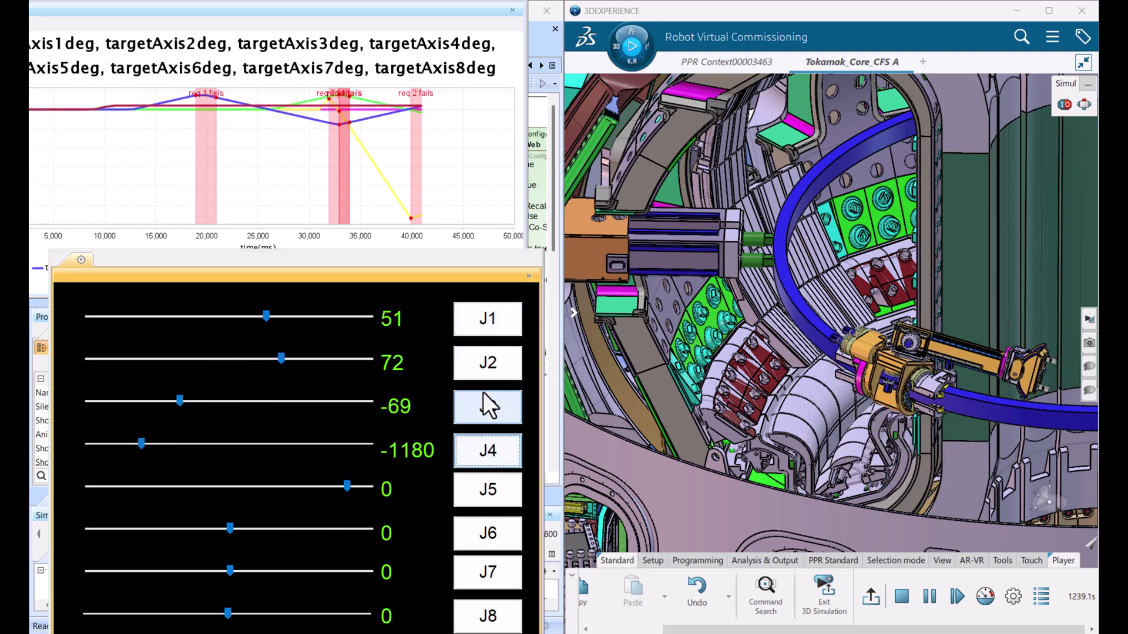
{"action": "left_click", "coordinate": [482, 558]}
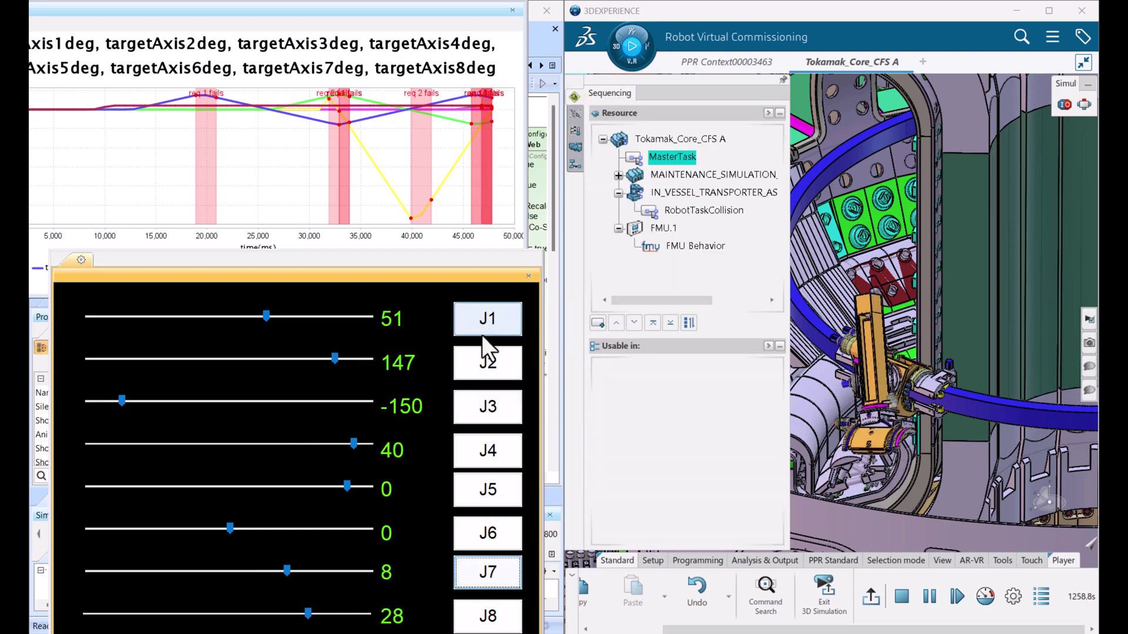
{"action": "scroll", "coordinate": [890, 389], "scroll_direction": "up", "scroll_amount": 5}
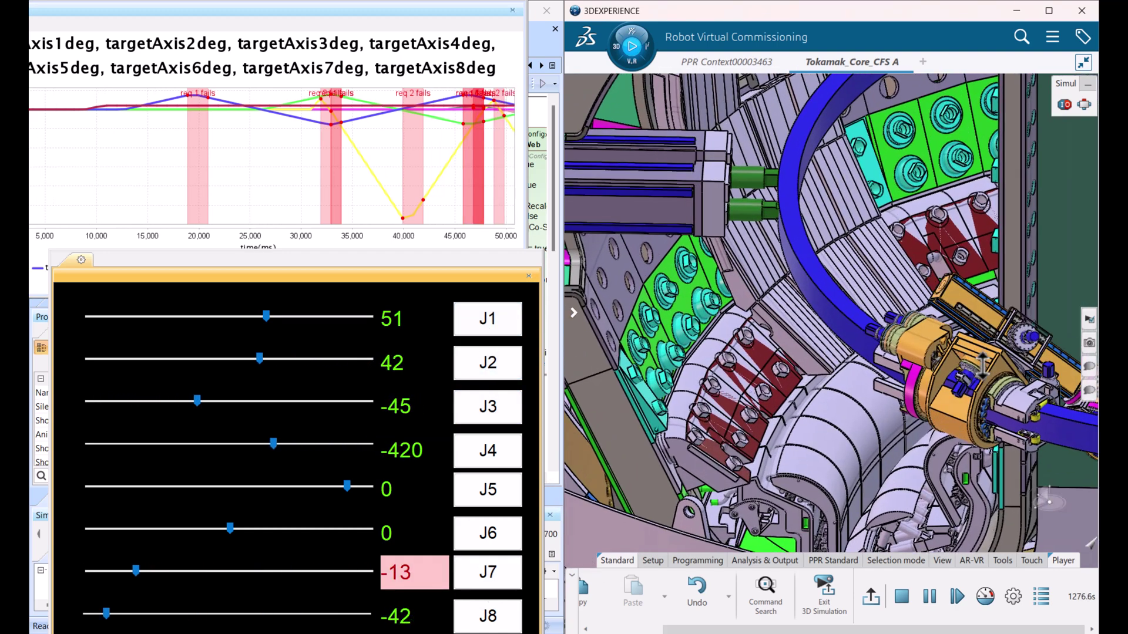
{"action": "middle_click_drag", "start_coordinate": [982, 365], "coordinate": [872, 317]}
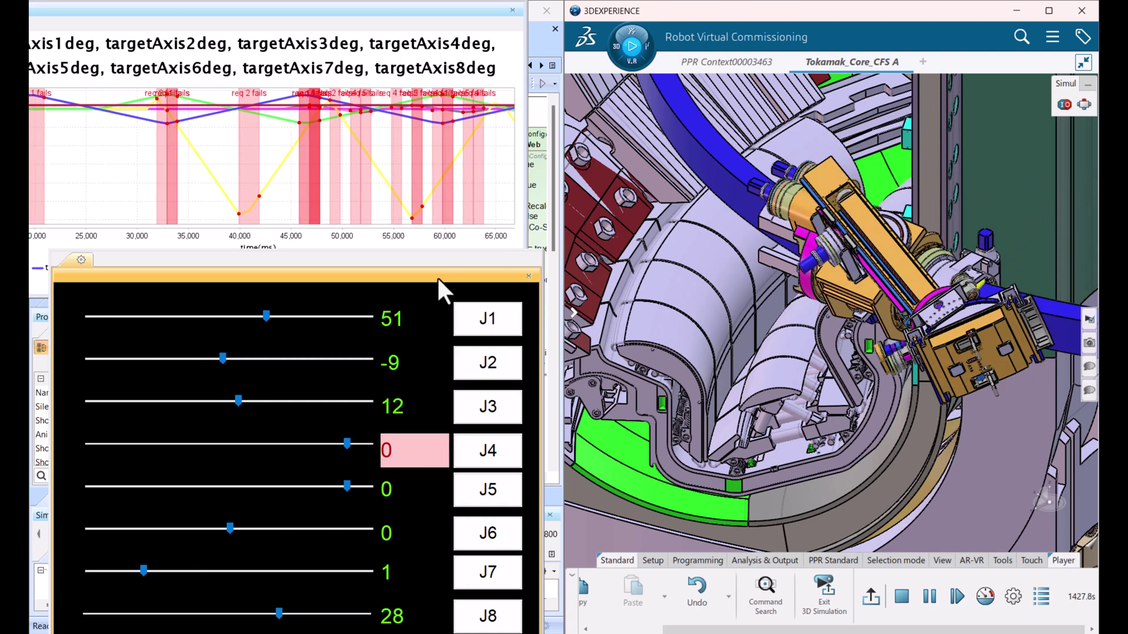
{"action": "left_click", "coordinate": [475, 52]}
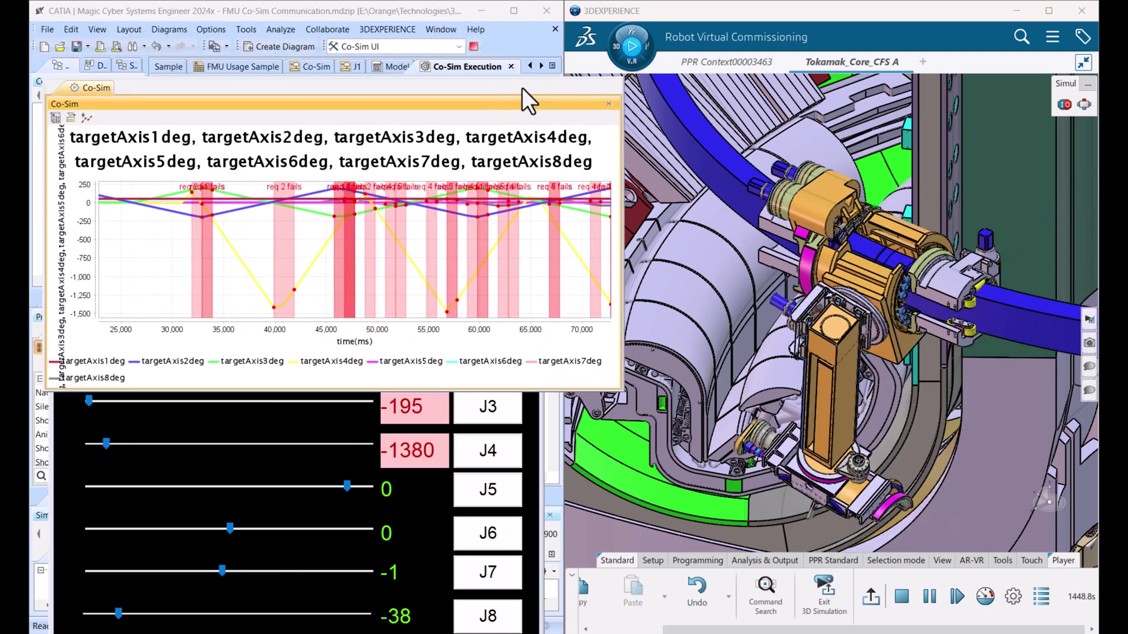